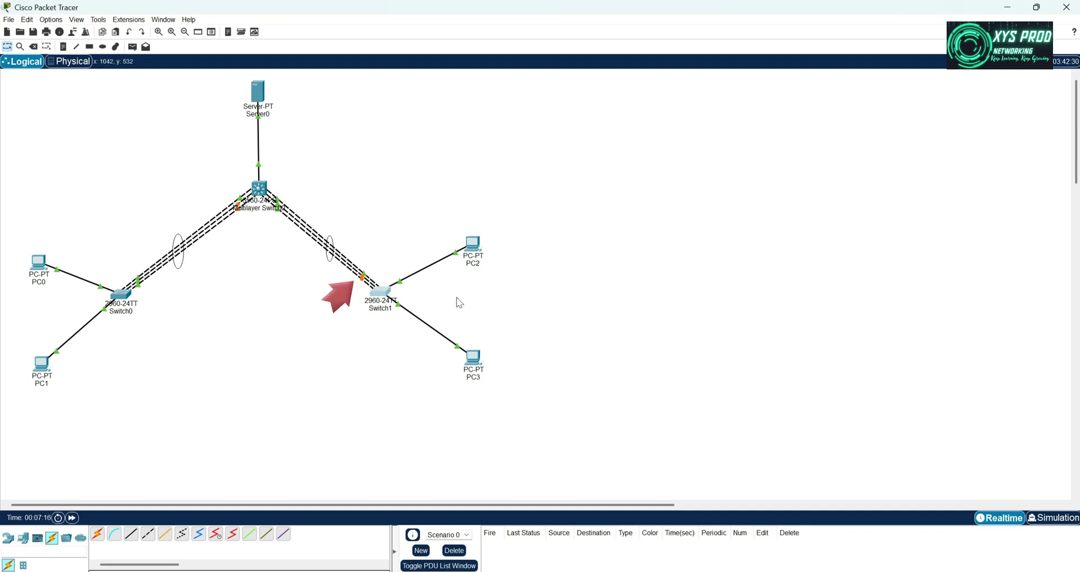
# Add a laptop to the workspace between PC1 and PC3, below the multilayer switch
pyautogui.moveTo(382, 298); pyautogui.dragTo(381, 296)
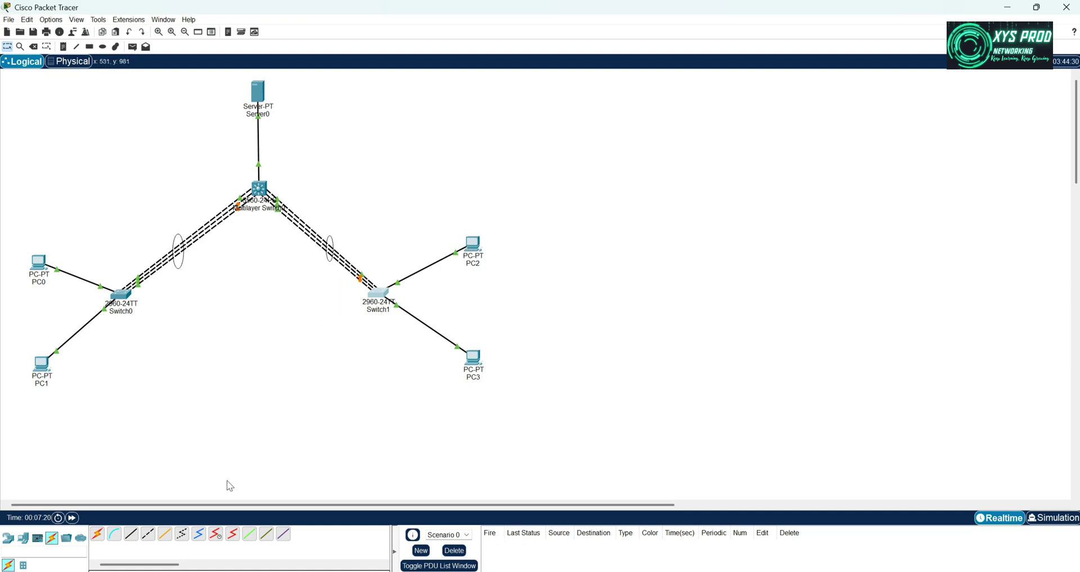
pyautogui.click(23, 537)
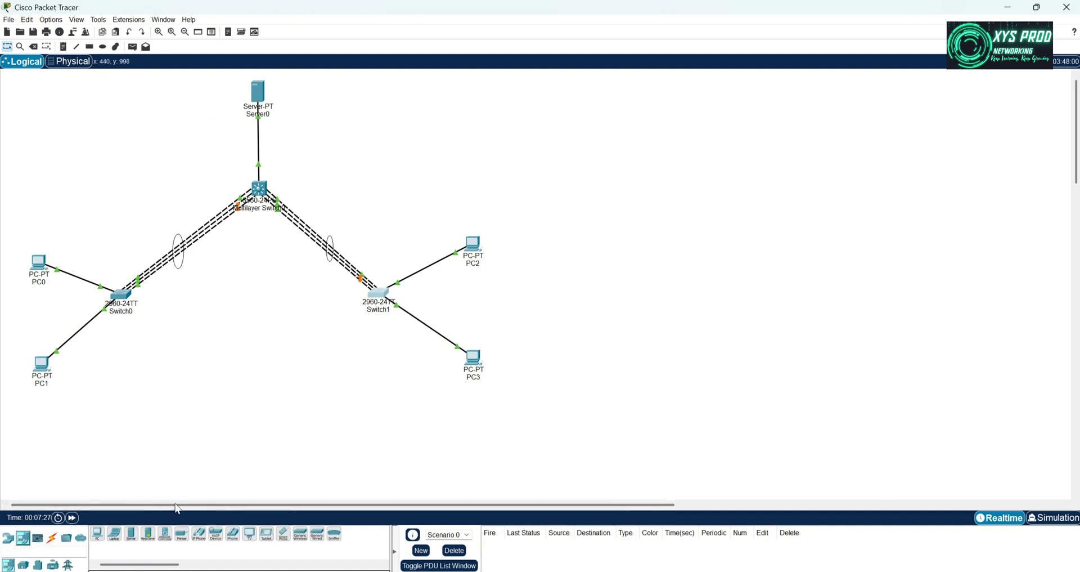
pyautogui.click(115, 535)
pyautogui.click(249, 364)
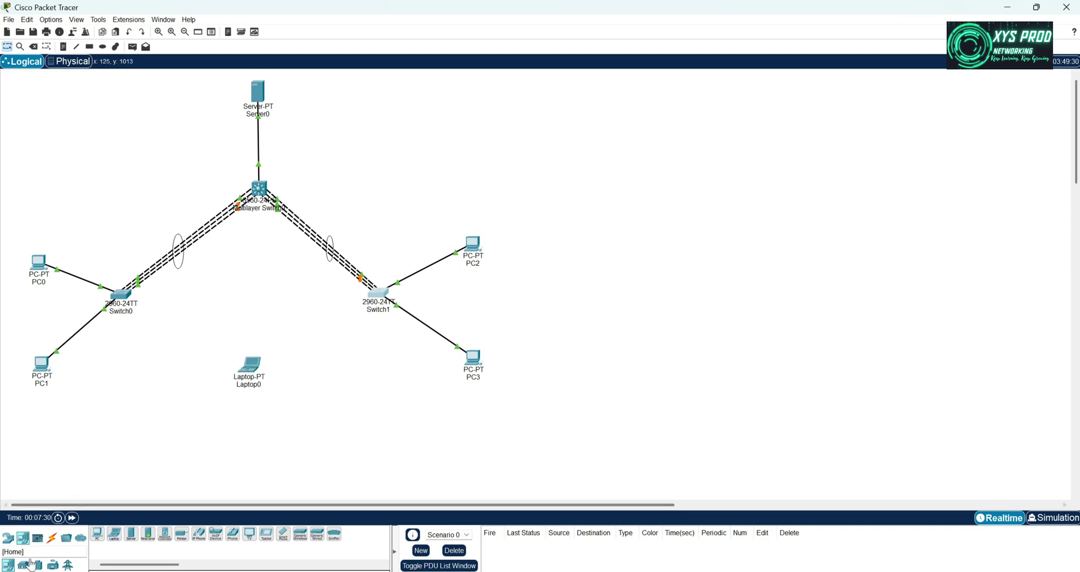
# Connect Laptop0 to Switch0 with a console cable
pyautogui.click(51, 537)
pyautogui.click(113, 533)
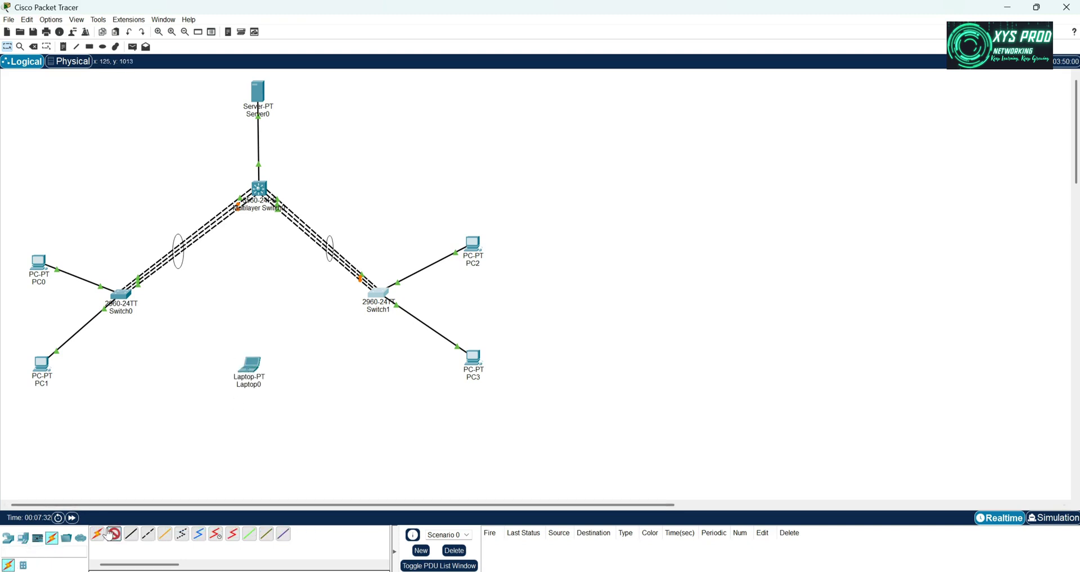
pyautogui.click(248, 381)
pyautogui.click(268, 368)
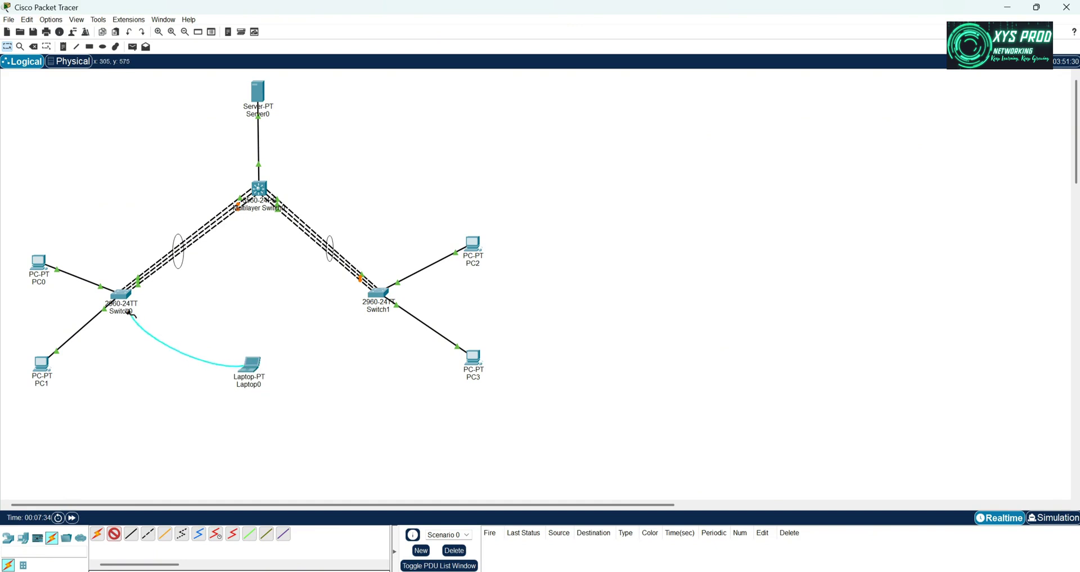
pyautogui.click(120, 295)
pyautogui.click(145, 301)
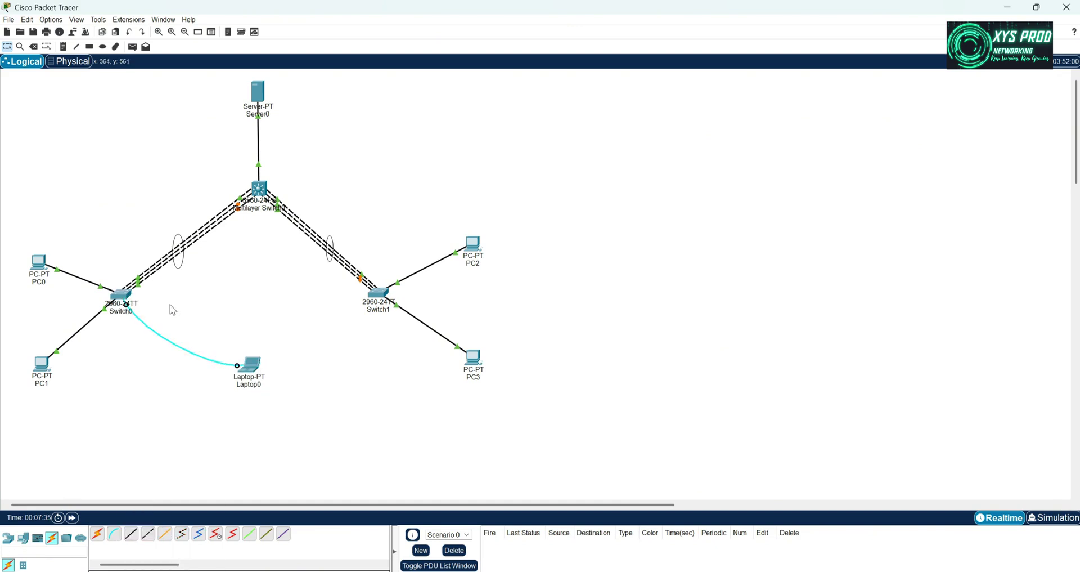
# Start a terminal session from Laptop0 to Switch0 with the default port settings and bring up the switch prompt
pyautogui.click(253, 365)
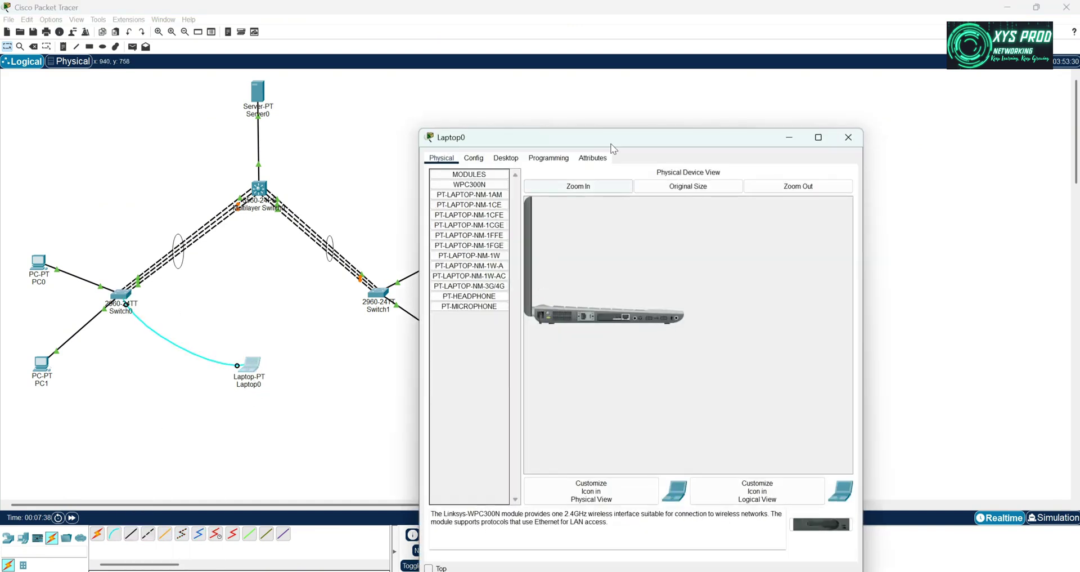
pyautogui.moveTo(613, 148); pyautogui.dragTo(751, 43)
pyautogui.click(643, 54)
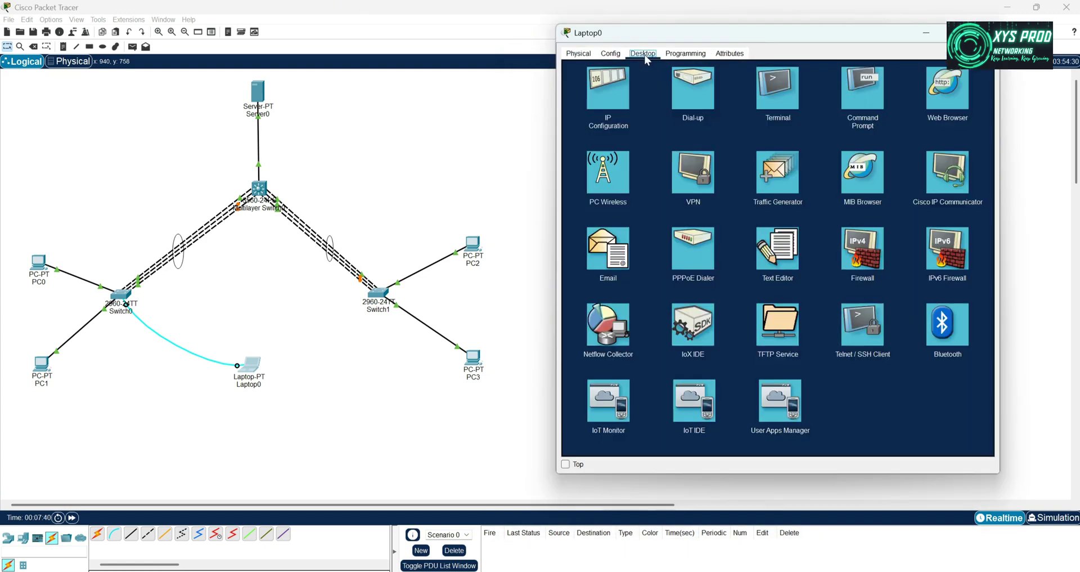
pyautogui.click(775, 85)
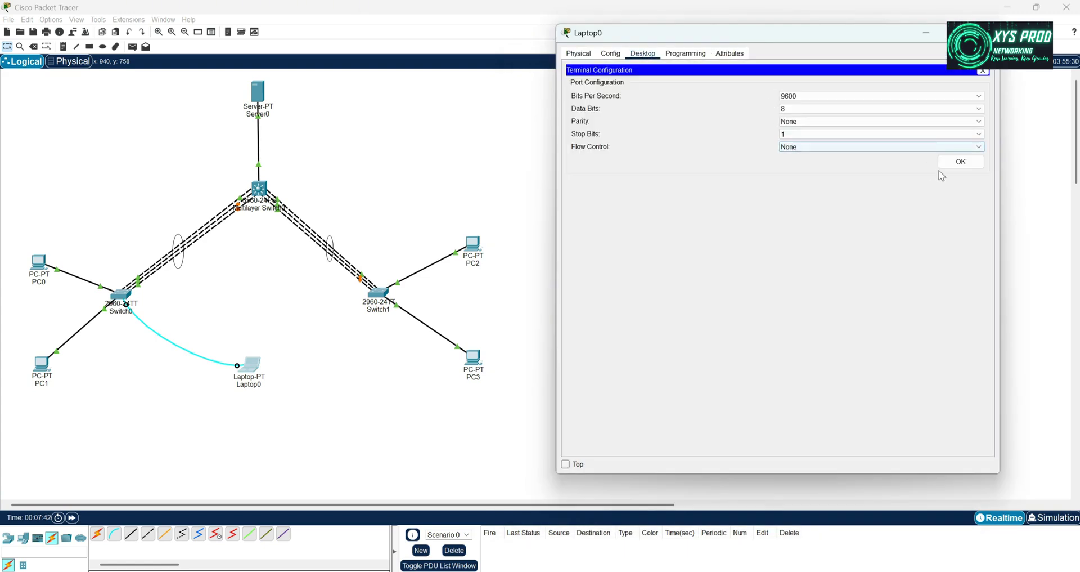
pyautogui.click(957, 161)
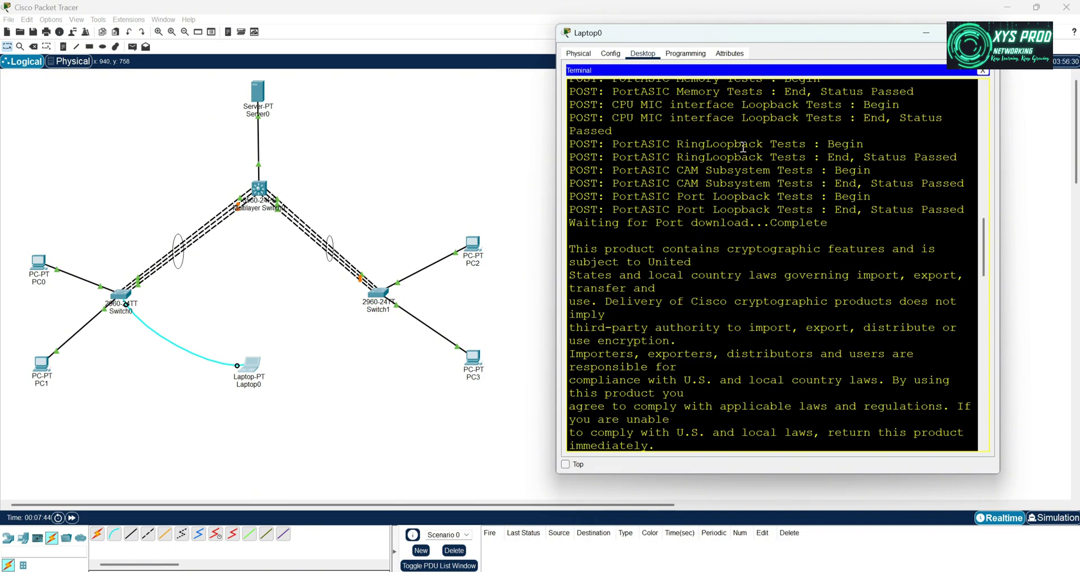
pyautogui.press('Return')
pyautogui.press('Return')
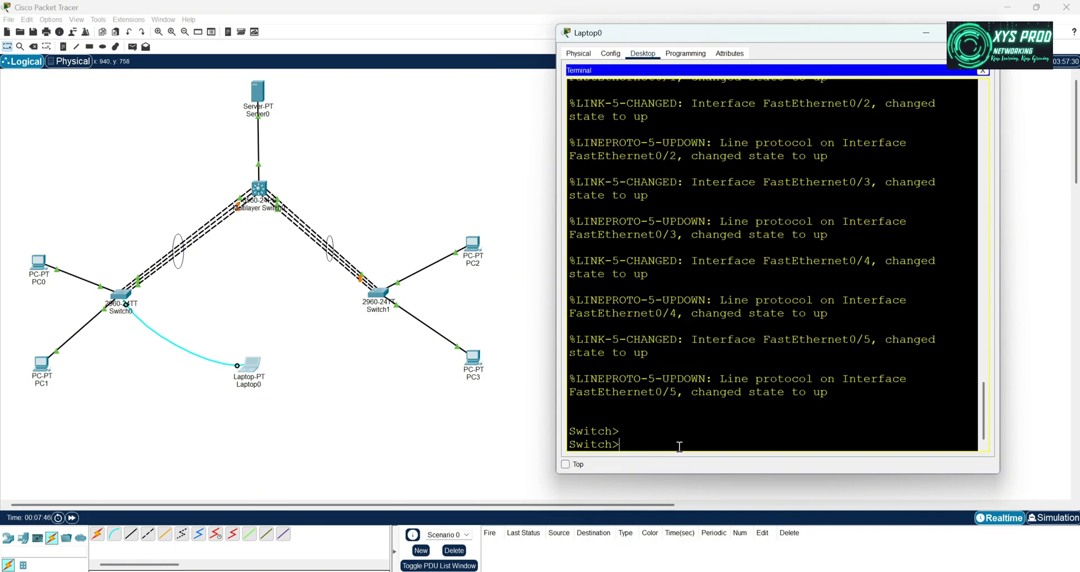
pyautogui.press('Return')
pyautogui.press('Return')
# Enter privileged mode and global configuration mode on Switch0
pyautogui.write('en')
pyautogui.press('Return')
pyautogui.write('co')
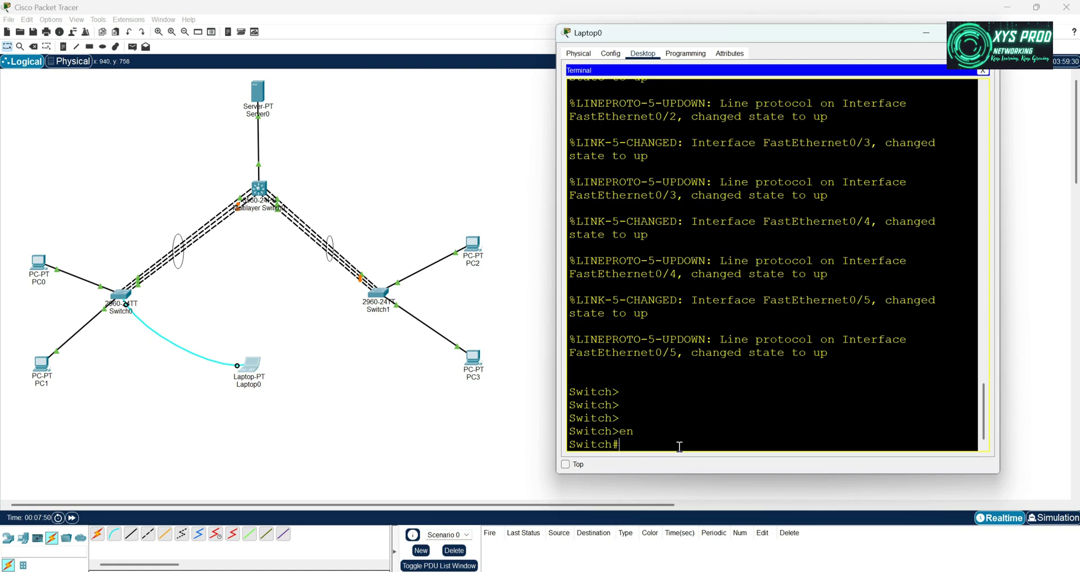
pyautogui.write('conf t')
pyautogui.press('Return')
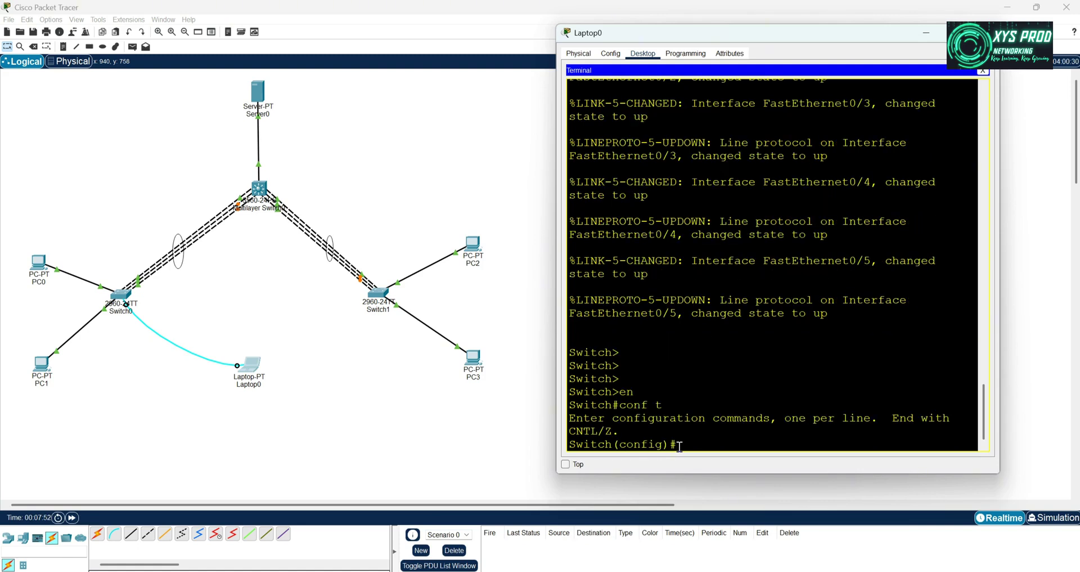
# Set the switch's hostname to NET10
pyautogui.write('host')
pyautogui.press('Tab')
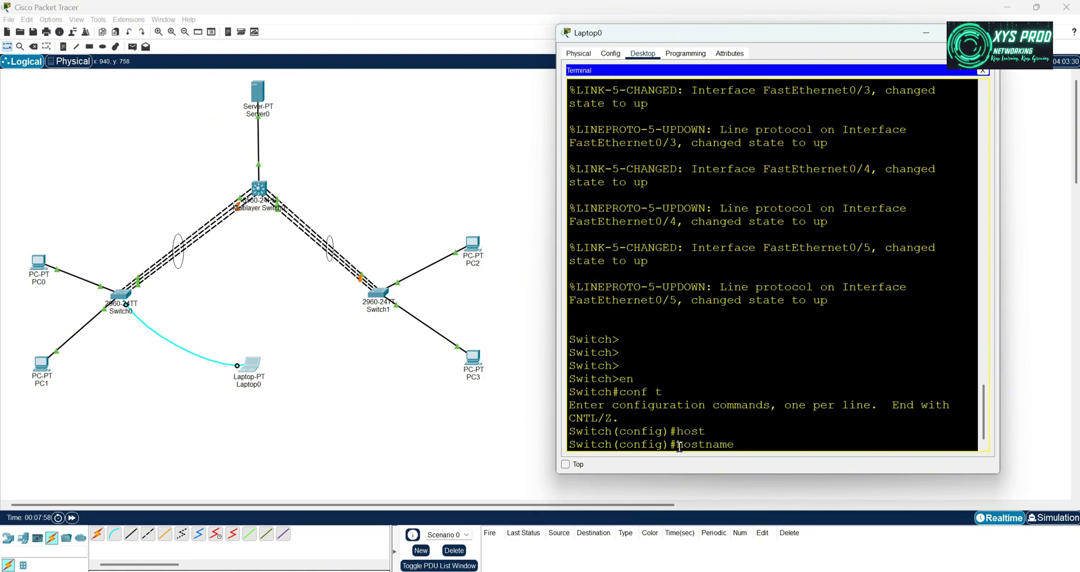
pyautogui.write('NET10')
pyautogui.press('Return')
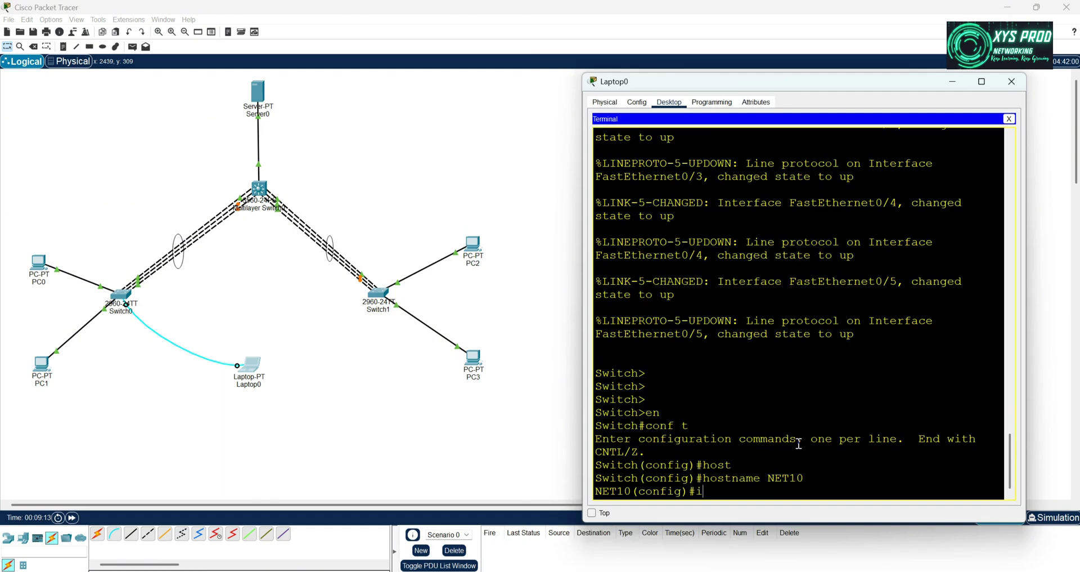
# Enter interface range configuration for FastEthernet ports 0/1-3 on NET10
pyautogui.write('nt ran')
pyautogui.press('Tab')
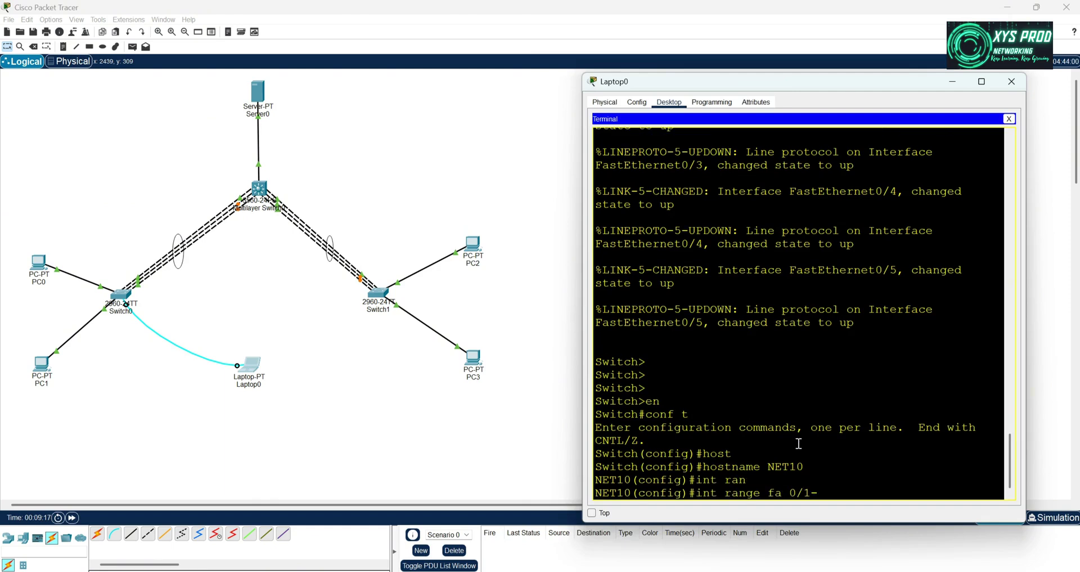
pyautogui.press('Return')
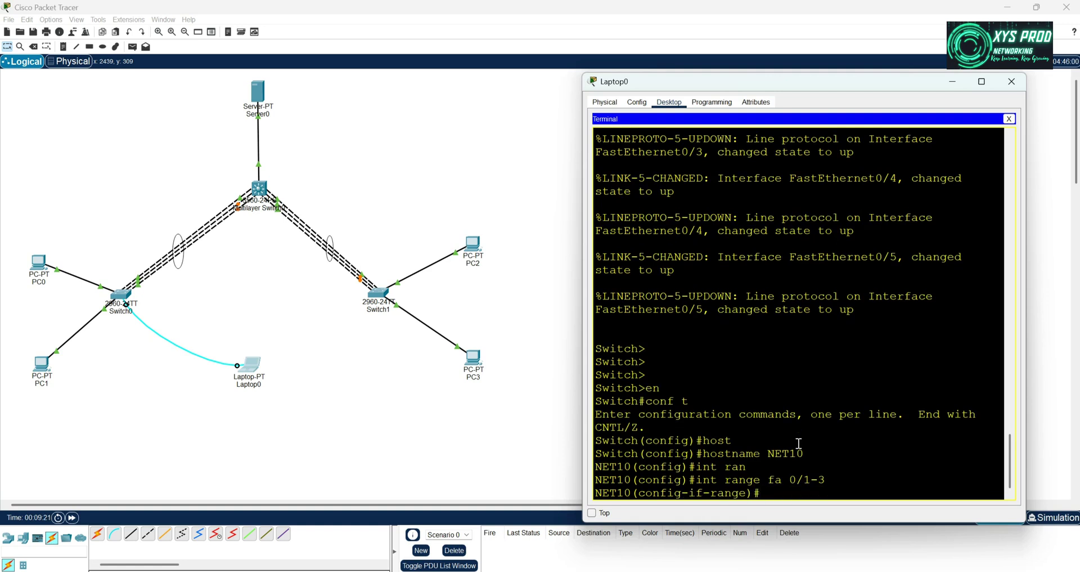
# Assign the selected port range to channel-group 1 in auto mode
pyautogui.write('ch')
pyautogui.press('Tab')
pyautogui.write('annel-g')
pyautogui.press('Tab')
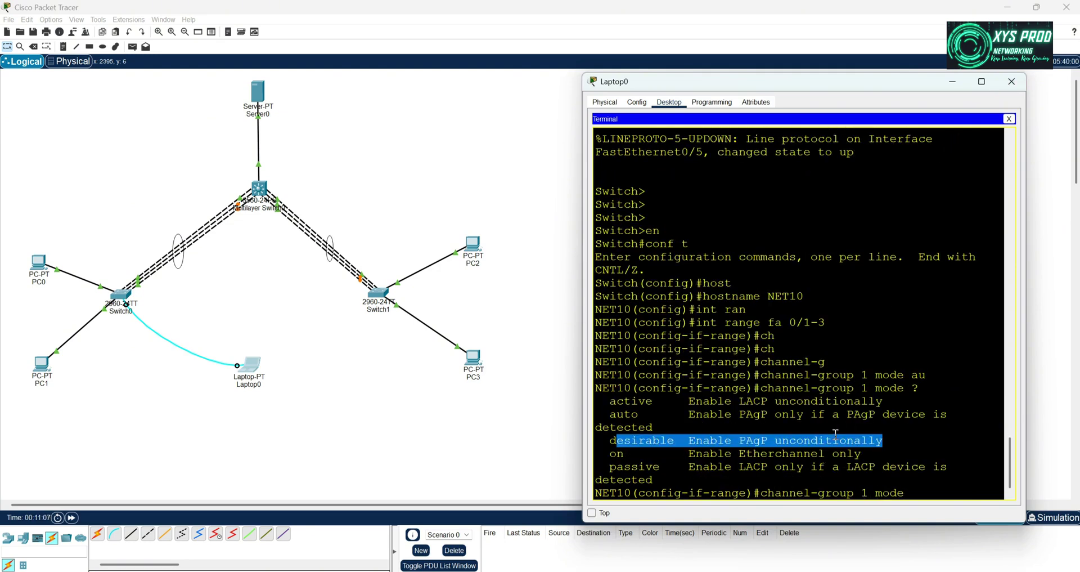
pyautogui.press('Return')
pyautogui.press('Return')
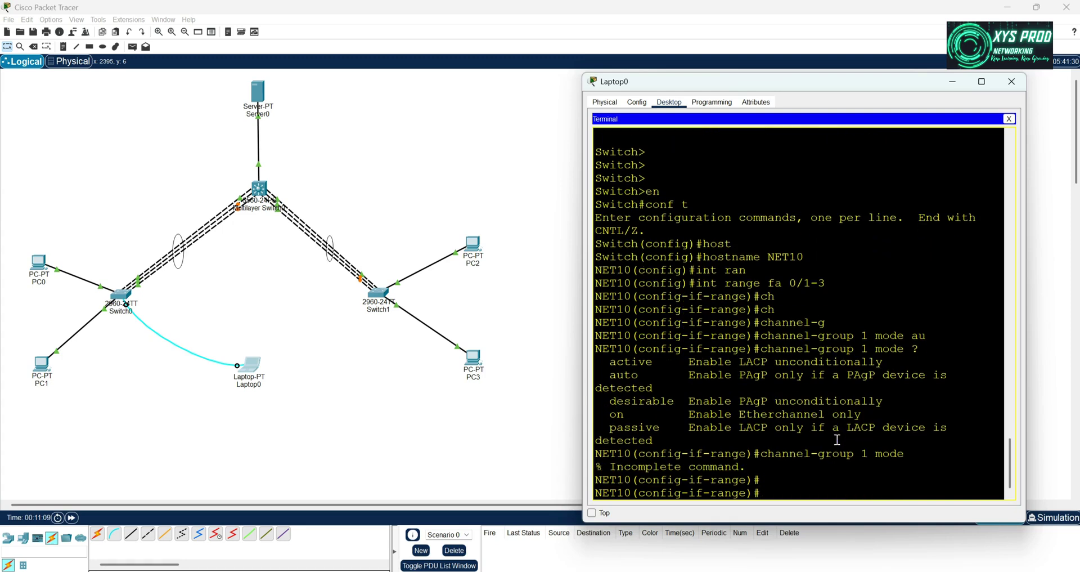
pyautogui.press('Up')
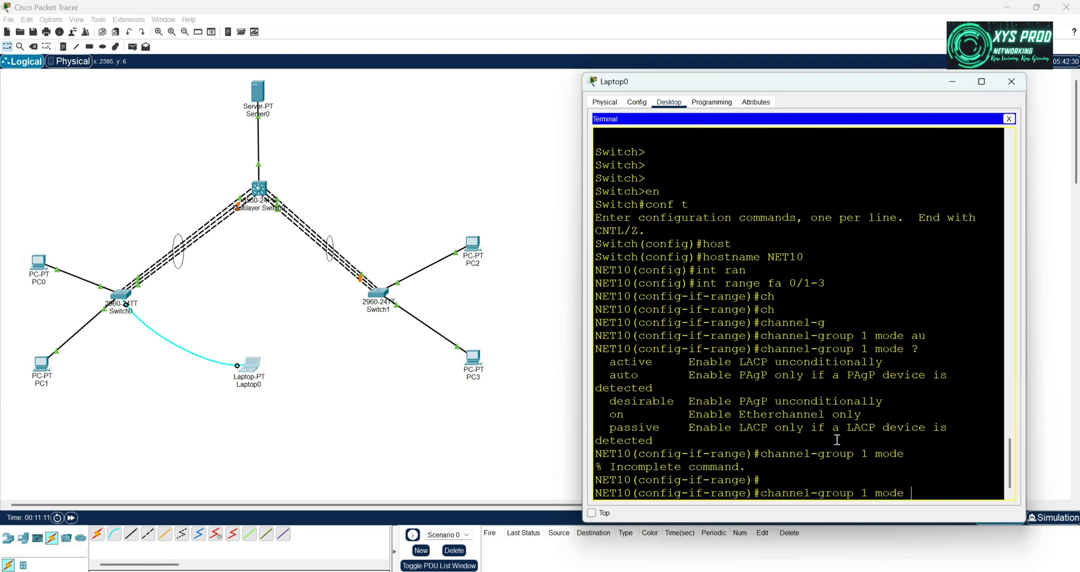
pyautogui.write('au')
pyautogui.press('Tab')
pyautogui.press('Return')
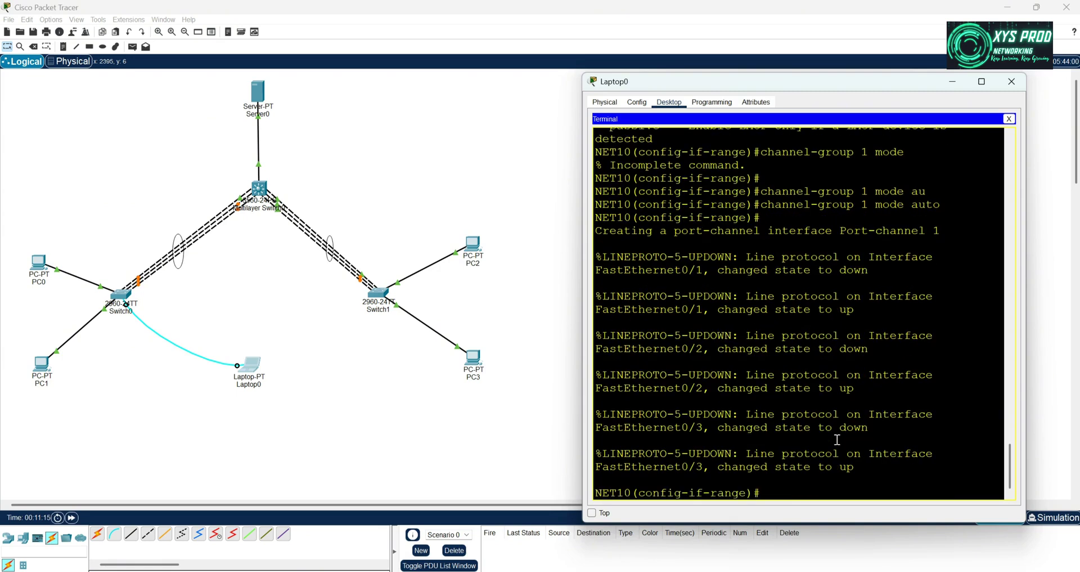
# Exit interface range and global configuration back to privileged mode on NET10
pyautogui.write('exit')
pyautogui.press('Return')
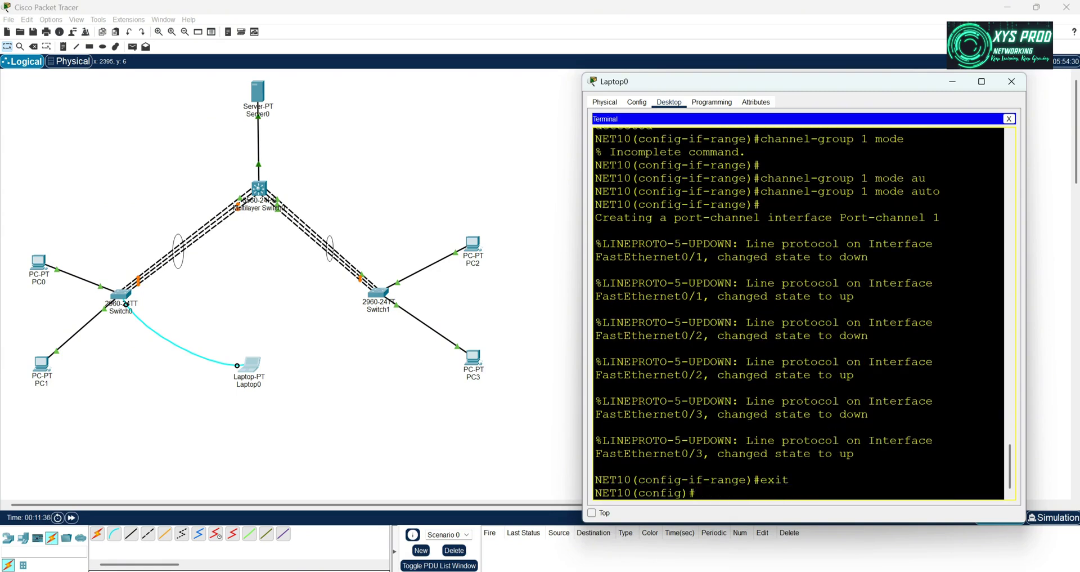
pyautogui.write('exit')
pyautogui.press('Return')
# Run show ip int brief and examine the Port-channel1 entry in its output
pyautogui.write('show ip i')
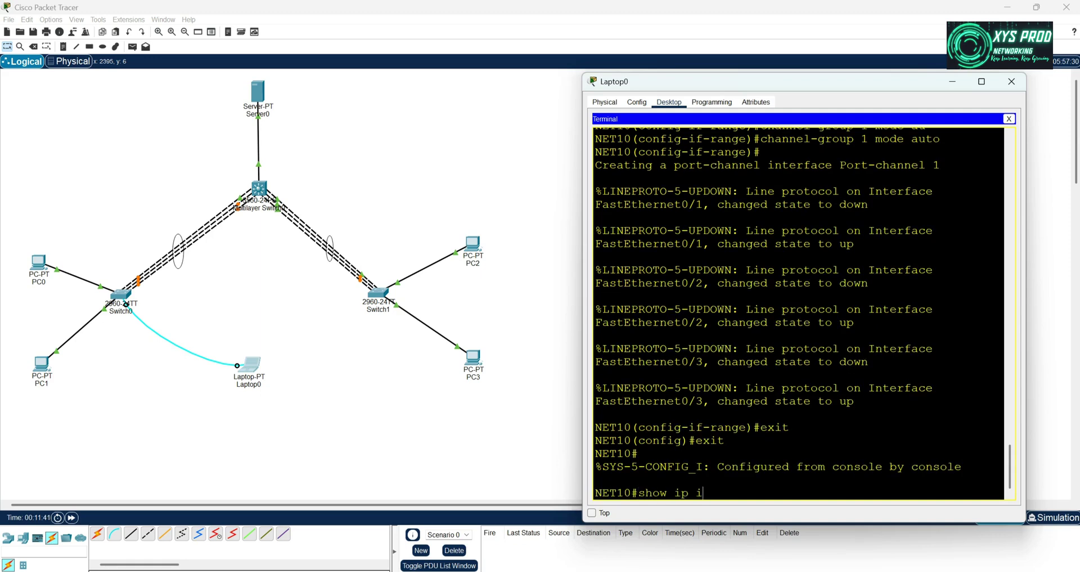
pyautogui.write('nt br')
pyautogui.press('Tab')
pyautogui.press('Return')
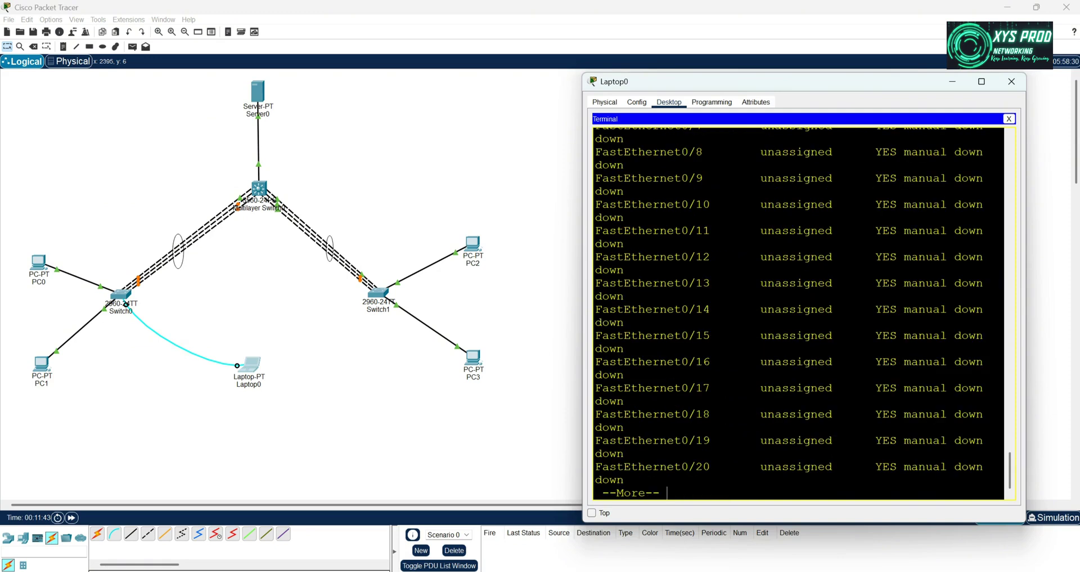
pyautogui.scroll(8, 708, 327)
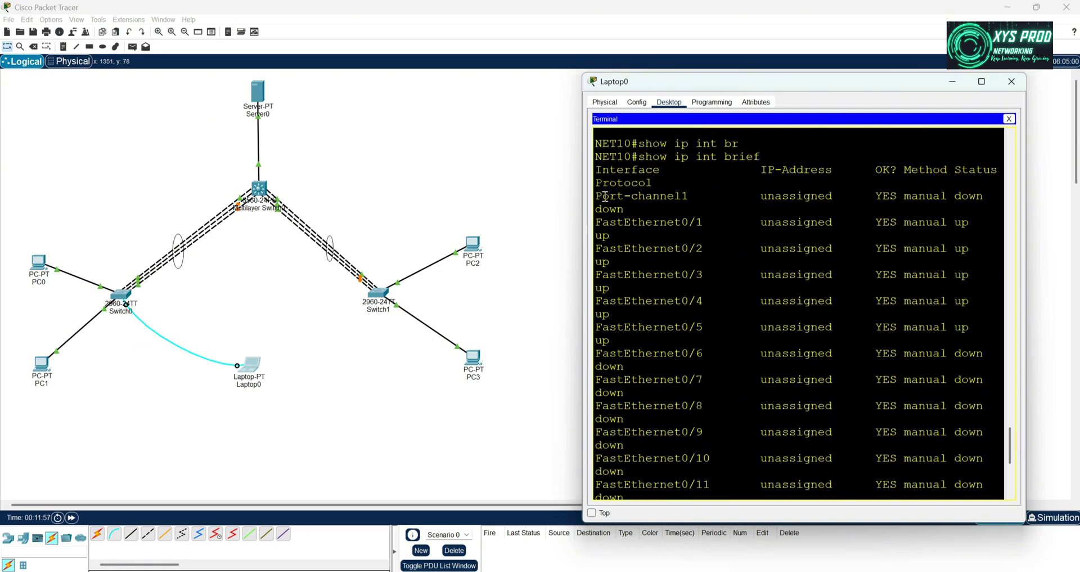
pyautogui.moveTo(599, 197); pyautogui.dragTo(710, 198)
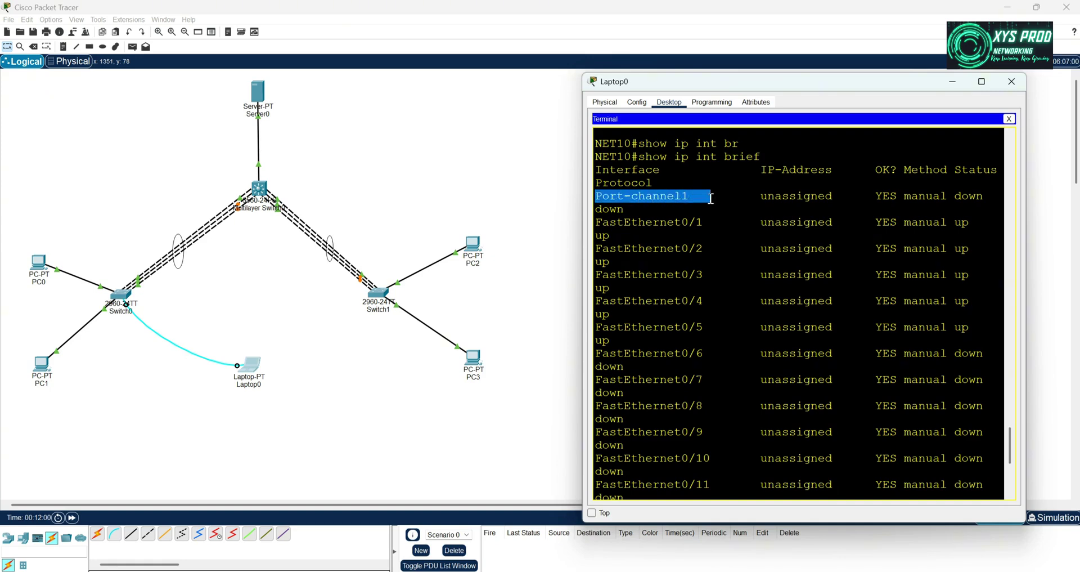
pyautogui.click(608, 198)
pyautogui.moveTo(602, 197); pyautogui.dragTo(704, 196)
pyautogui.click(647, 208)
pyautogui.moveTo(597, 197); pyautogui.dragTo(948, 196)
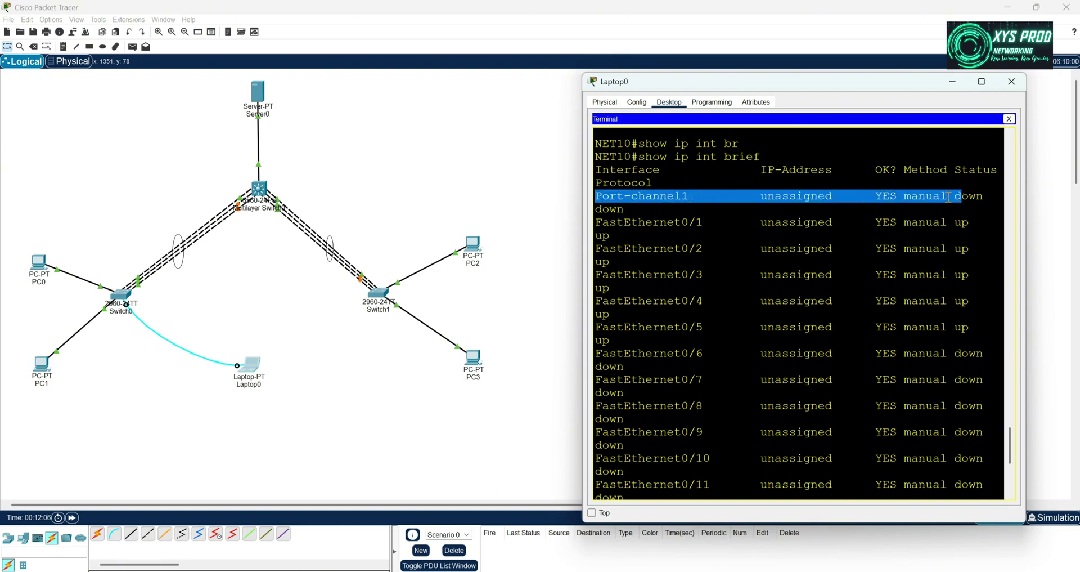
pyautogui.click(976, 197)
pyautogui.moveTo(597, 197); pyautogui.dragTo(986, 197)
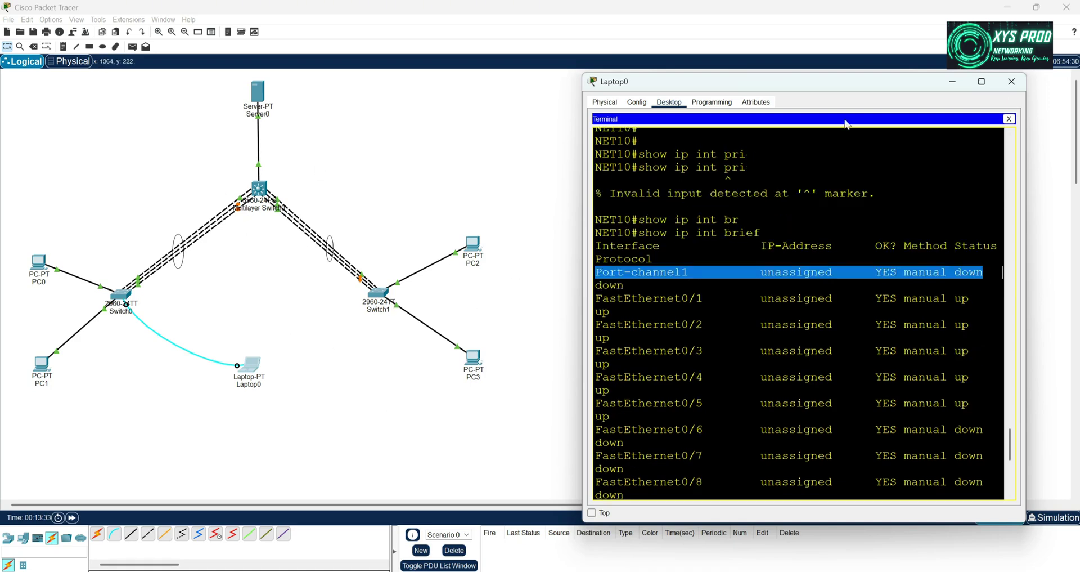
# Close the Laptop0 window and move the console cable from Switch0 to the Console port of Switch1
pyautogui.click(1012, 82)
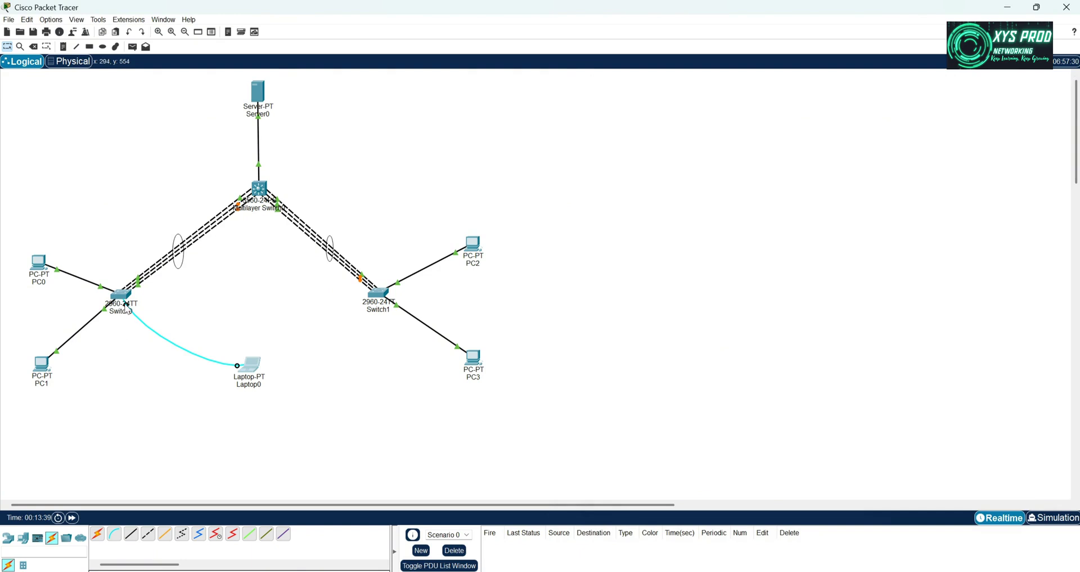
pyautogui.click(378, 293)
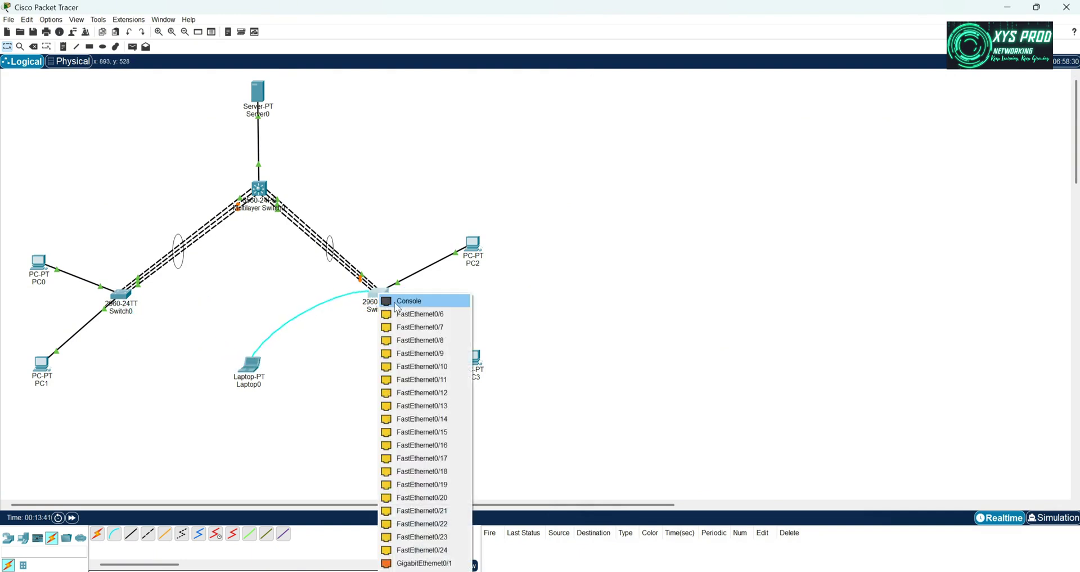
pyautogui.click(405, 301)
# Start a terminal session from Laptop0 to Switch1 with the default port settings
pyautogui.click(250, 364)
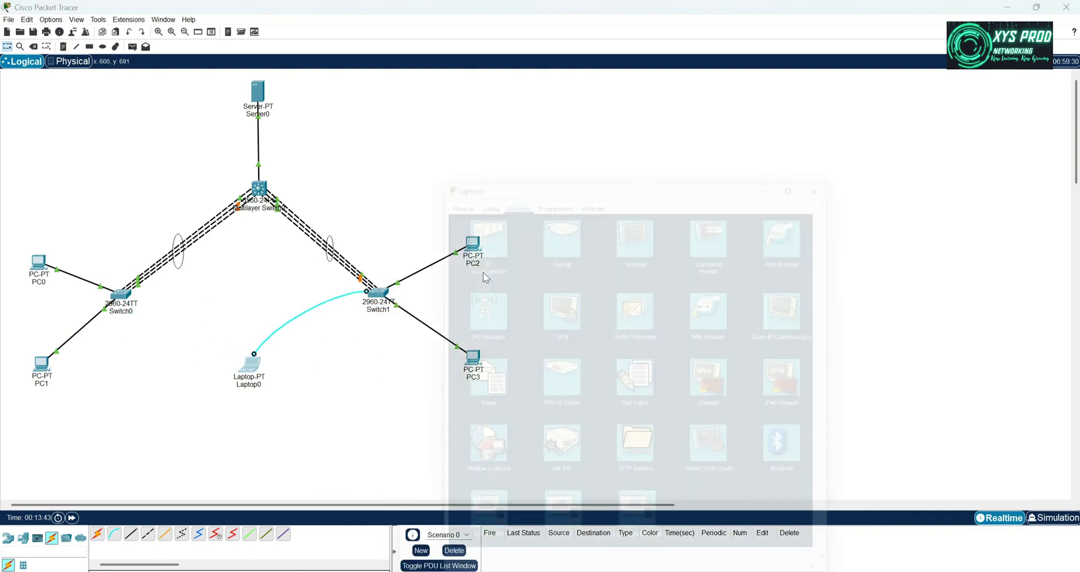
pyautogui.moveTo(562, 159); pyautogui.dragTo(646, 109)
pyautogui.click(711, 165)
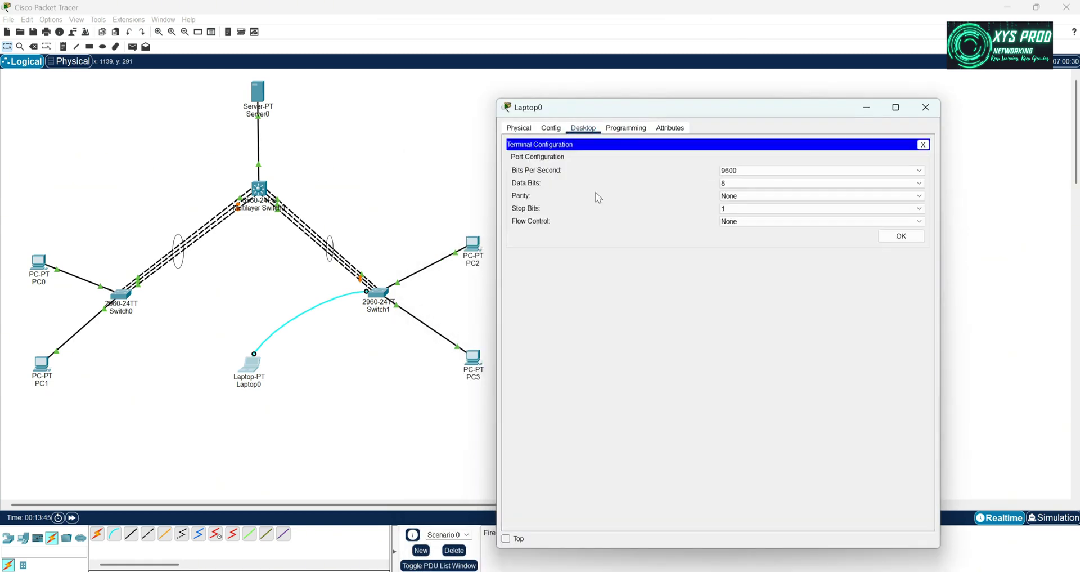
pyautogui.click(900, 236)
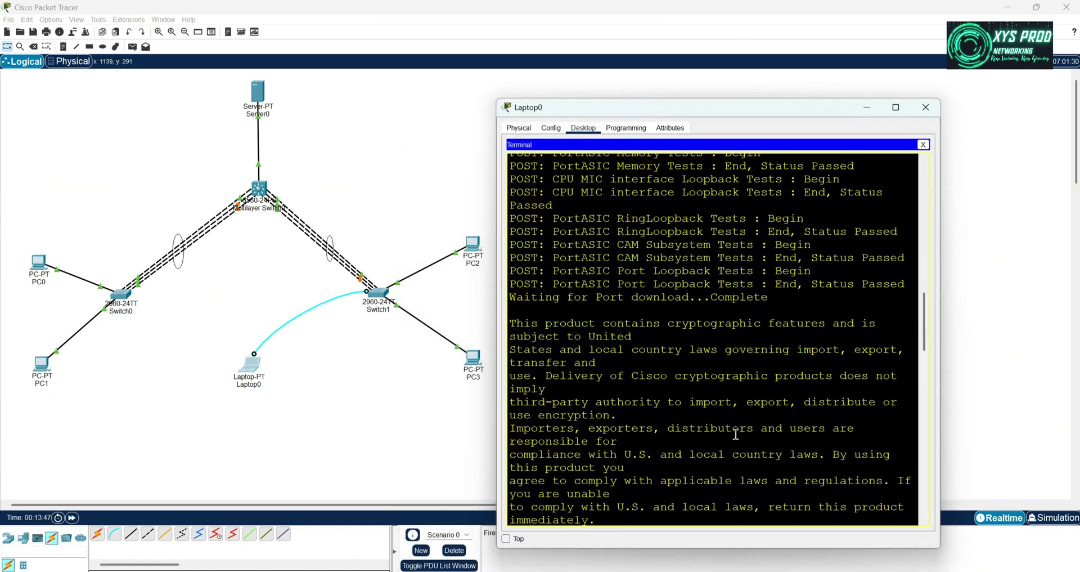
# Enter privileged mode and global configuration mode on Switch1
pyautogui.write('conf')
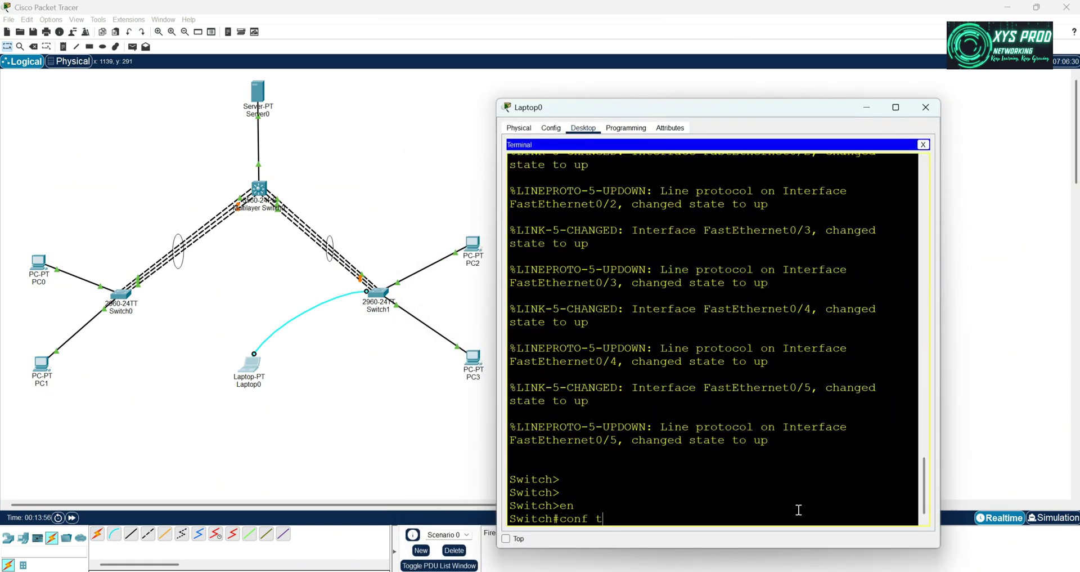
pyautogui.write(' t')
pyautogui.press('Return')
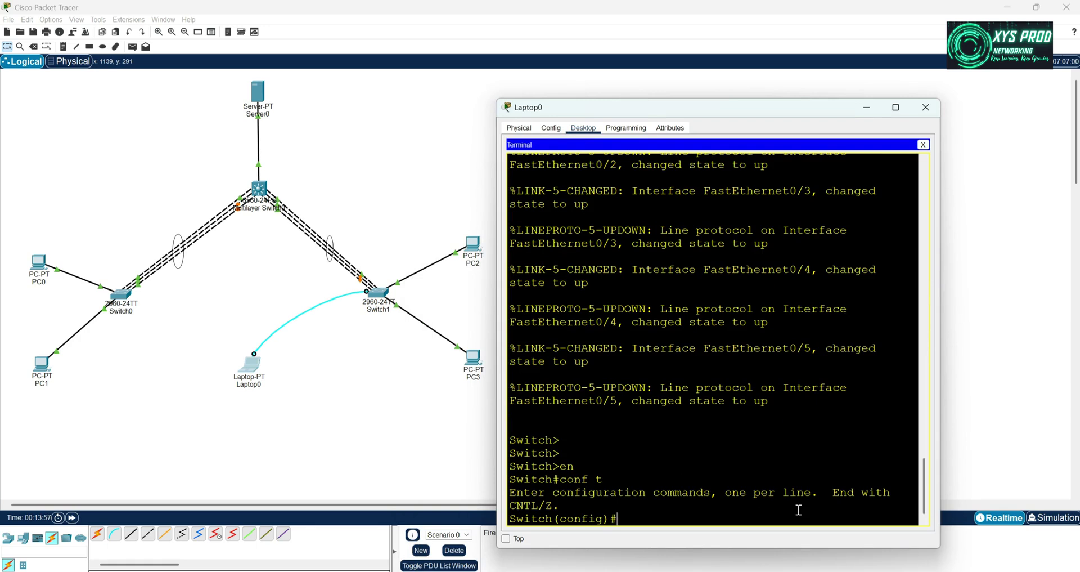
# Set Switch1's hostname to NET20
pyautogui.write('hos')
pyautogui.press('Tab')
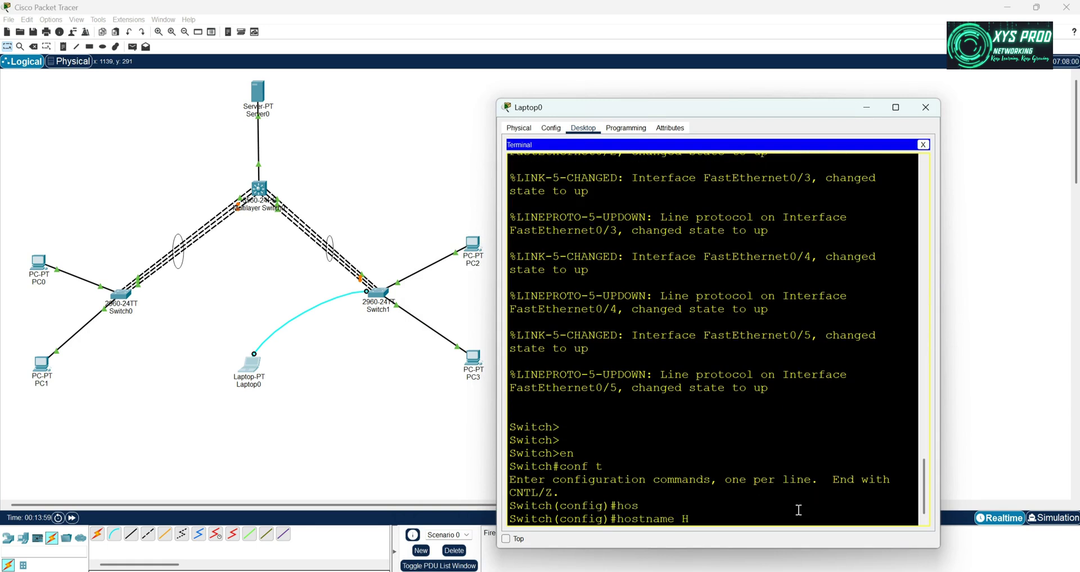
pyautogui.press('BackSpace')
pyautogui.write('NET20')
pyautogui.press('Return')
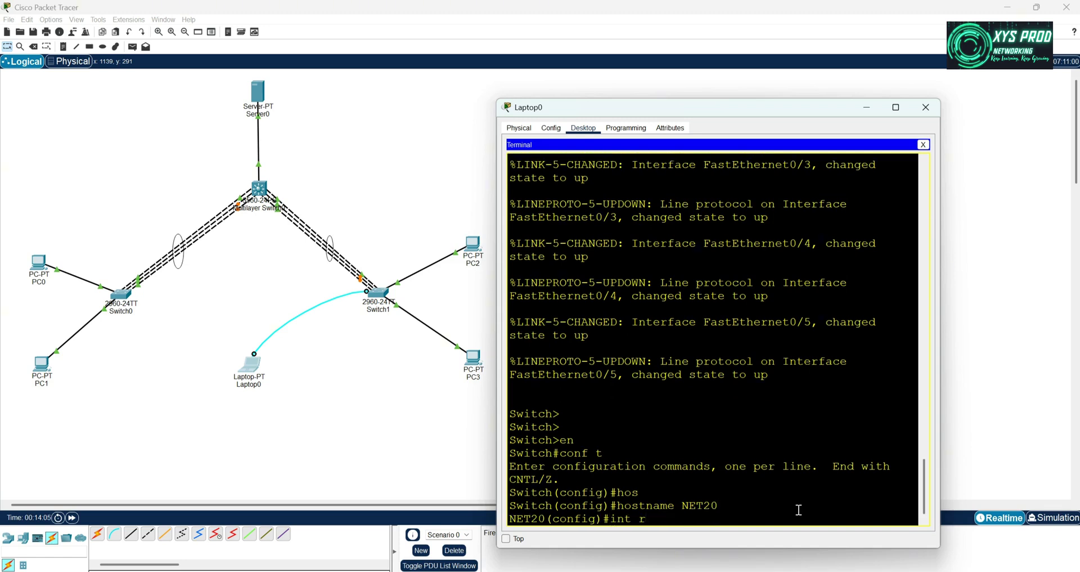
# Enter interface range configuration for fa 0/1-3 on NET20
pyautogui.write('int r')
pyautogui.press('Tab')
pyautogui.write('fa 0/1')
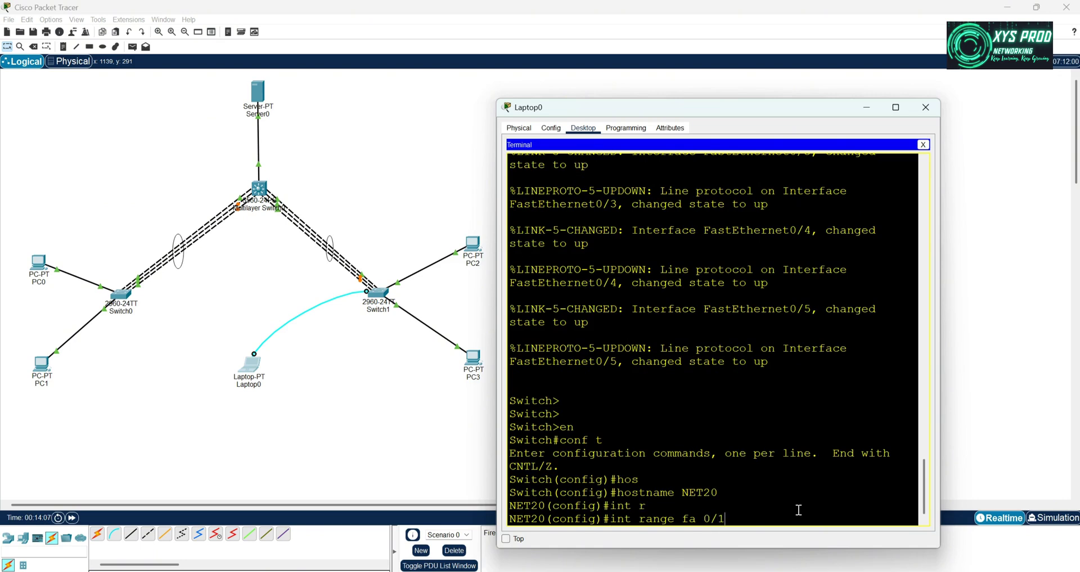
pyautogui.write('-3')
pyautogui.press('Return')
# Assign the selected interface range to channel-group 2 in PAgP mode auto
pyautogui.write('ch')
pyautogui.press('Tab')
pyautogui.write('annel-g')
pyautogui.press('Tab')
pyautogui.write('2')
pyautogui.press('Return')
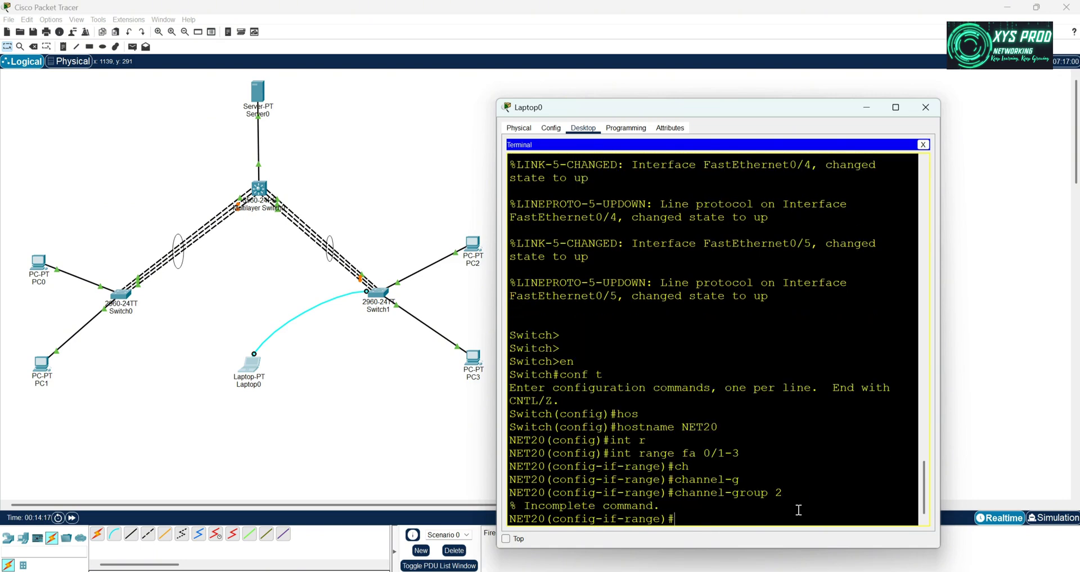
pyautogui.write('m')
pyautogui.press('Tab')
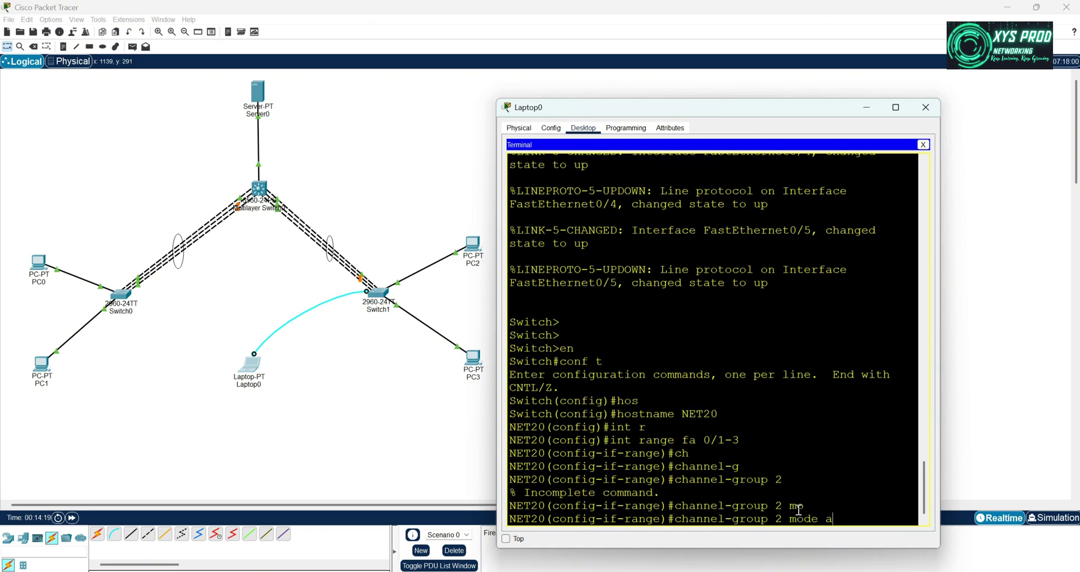
pyautogui.press('BackSpace')
pyautogui.write('o')
pyautogui.press('Return')
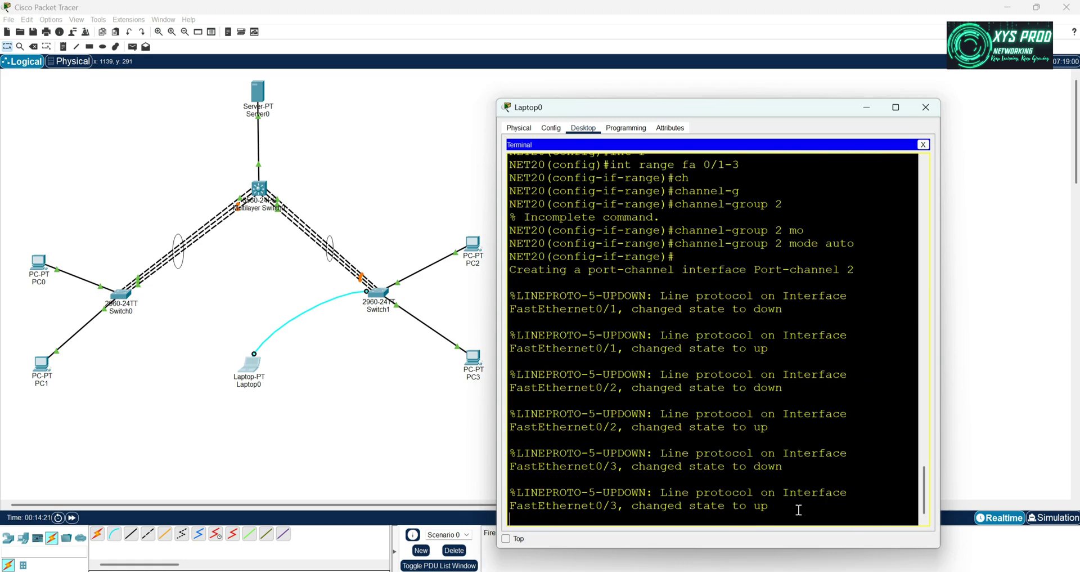
pyautogui.press('Return')
pyautogui.press('Return')
pyautogui.press('Return')
pyautogui.press('Return')
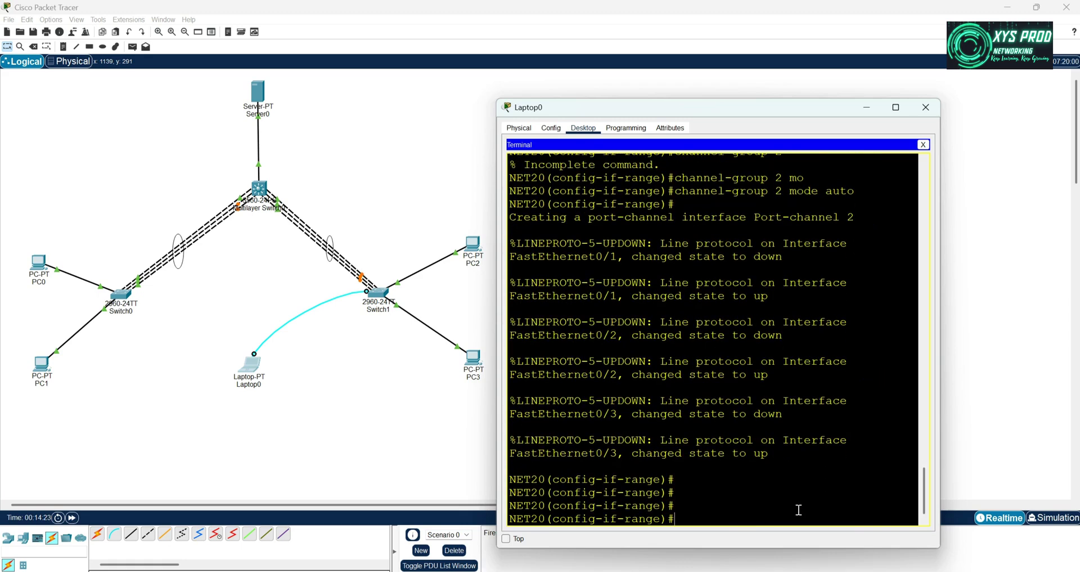
# Enable the port-channel 2 interface with no shutdown and return to global configuration mode
pyautogui.write('exit')
pyautogui.press('Return')
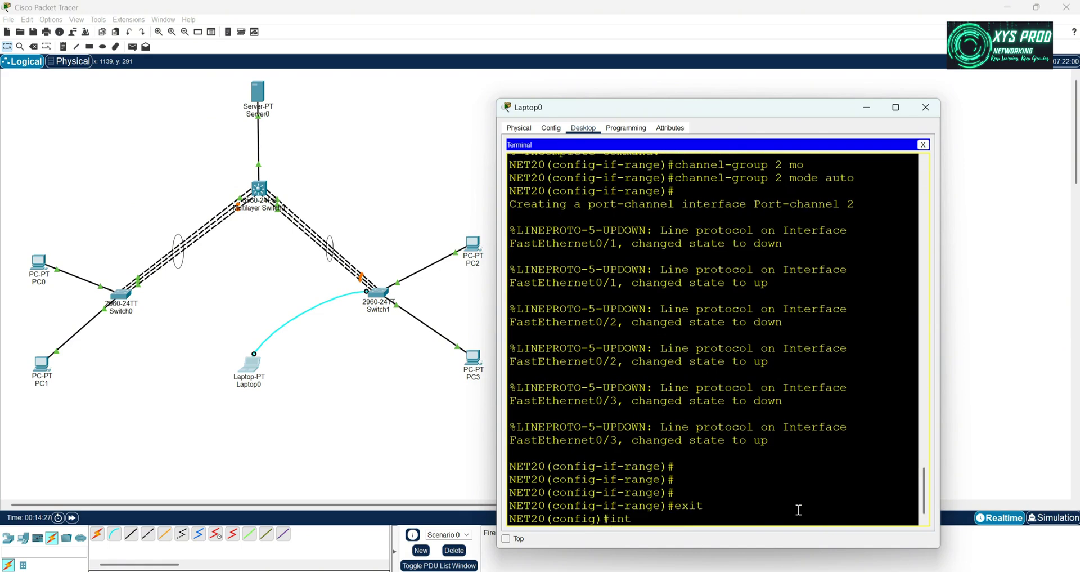
pyautogui.write('int po')
pyautogui.press('Tab')
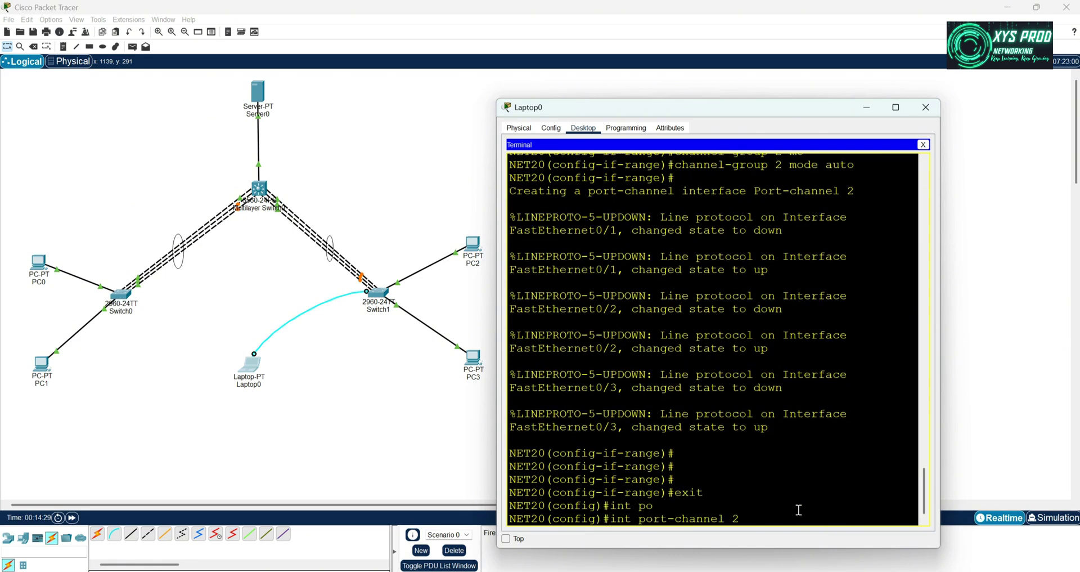
pyautogui.press('Return')
pyautogui.write('no sh')
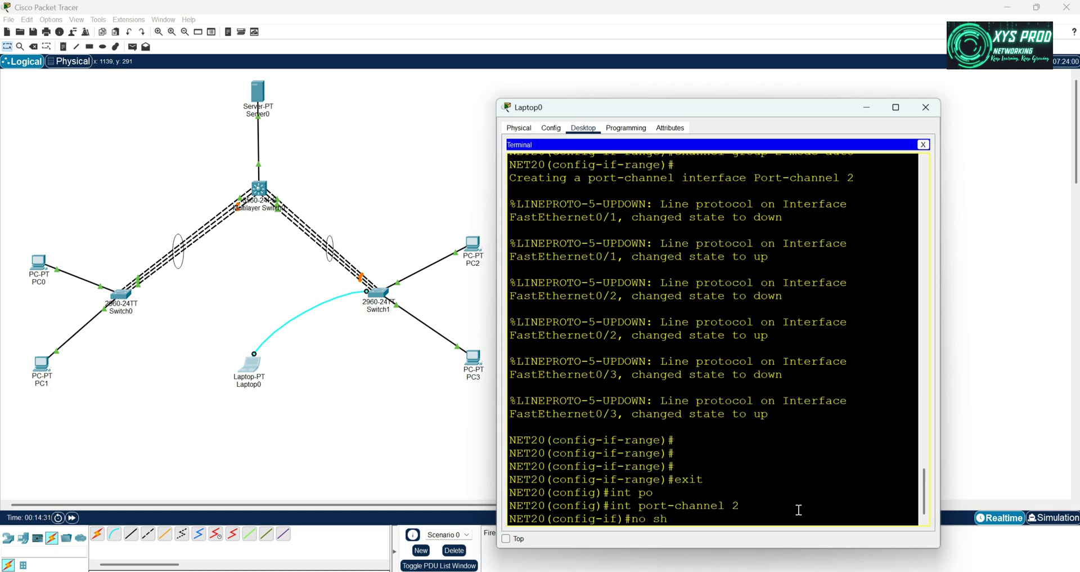
pyautogui.press('Tab')
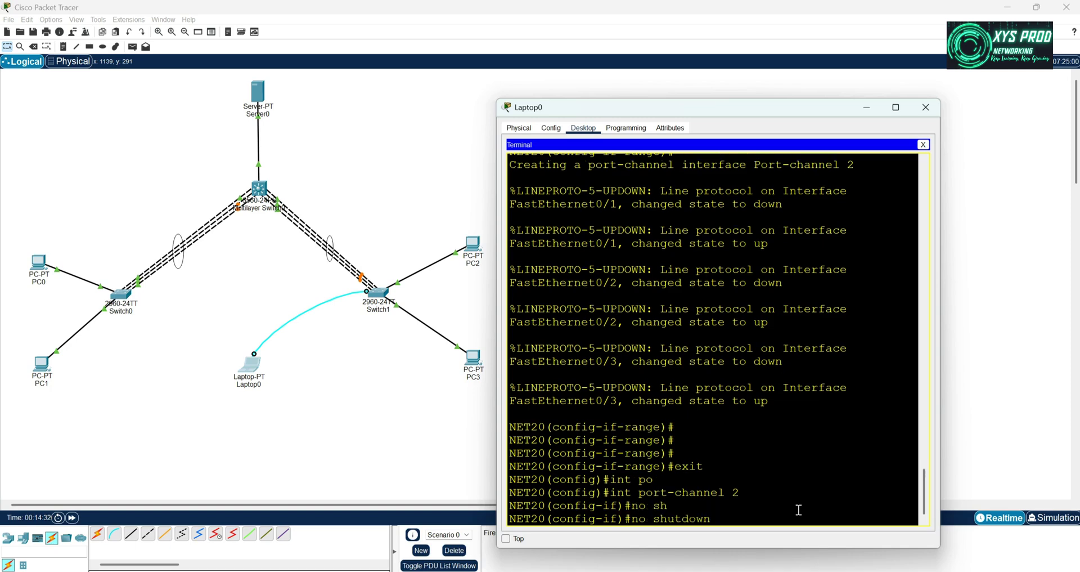
pyautogui.press('Return')
pyautogui.press('Return')
pyautogui.press('Return')
pyautogui.write('exit')
pyautogui.press('Return')
pyautogui.press('Return')
pyautogui.press('Return')
pyautogui.press('Return')
pyautogui.press('Return')
pyautogui.press('Return')
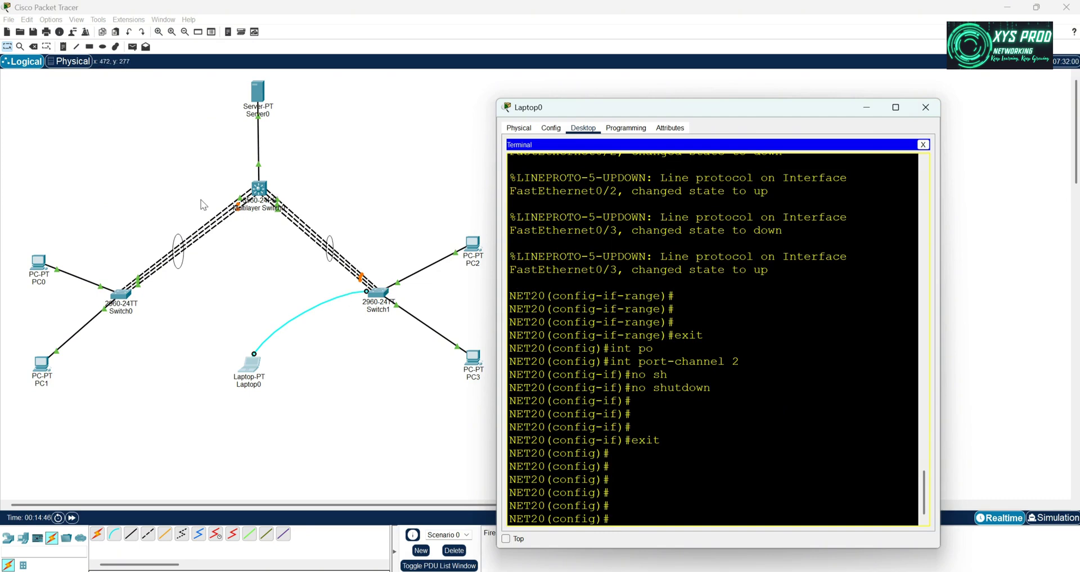
# Close the Laptop0 window and move the console cable from Switch1 to the multilayer switch
pyautogui.click(926, 108)
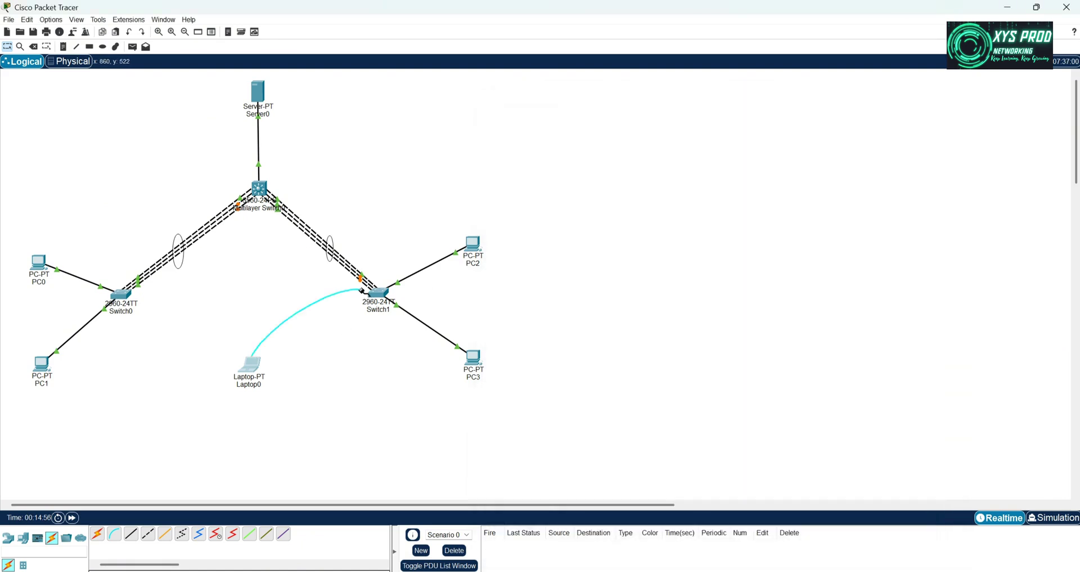
pyautogui.click(259, 190)
pyautogui.click(292, 195)
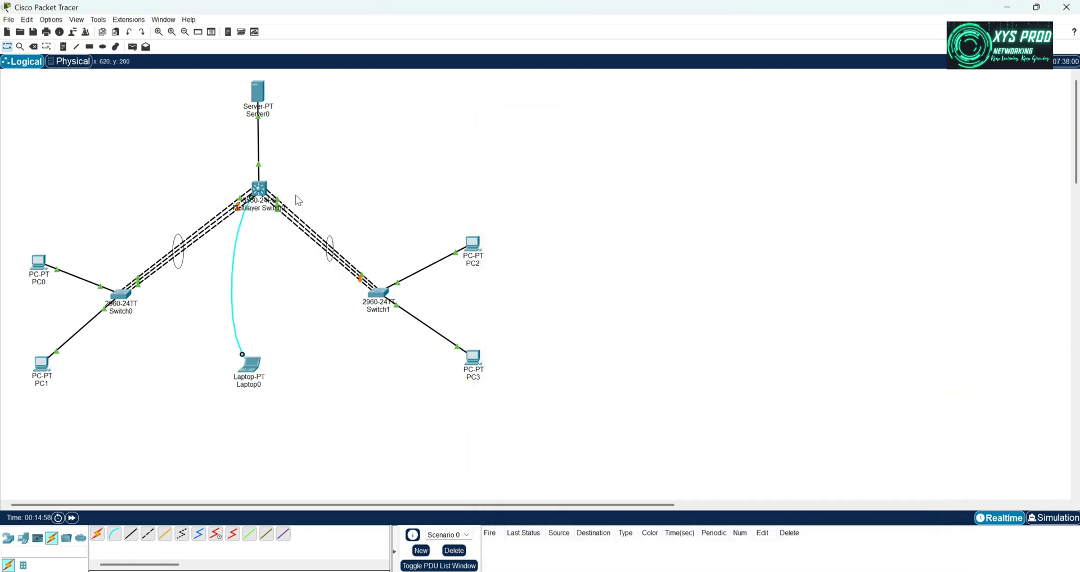
# Start a terminal session from Laptop0 to the multilayer switch with the default port settings
pyautogui.click(257, 367)
pyautogui.click(641, 191)
pyautogui.moveTo(694, 140); pyautogui.dragTo(714, 77)
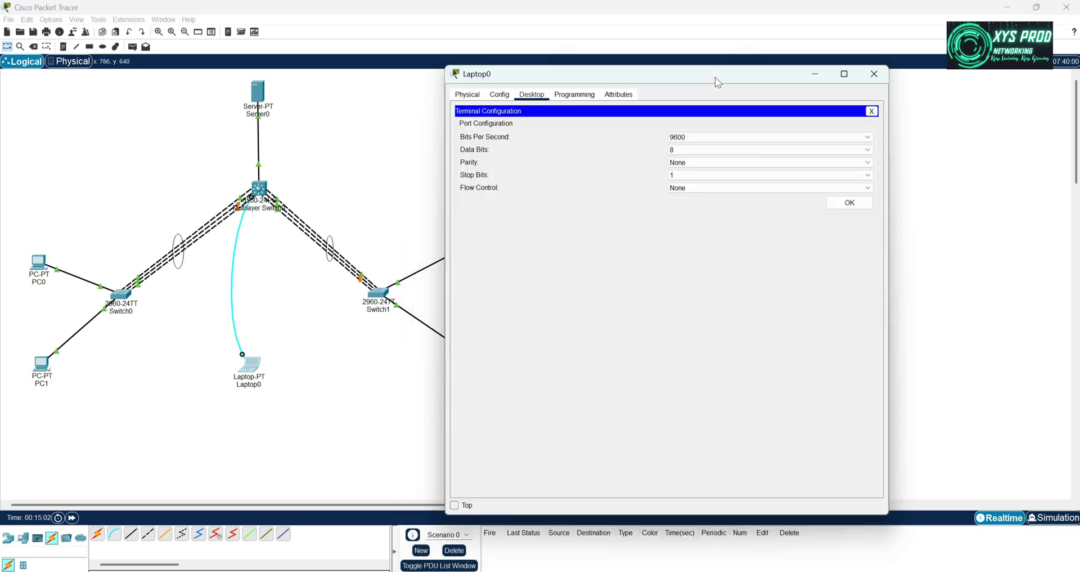
pyautogui.click(844, 204)
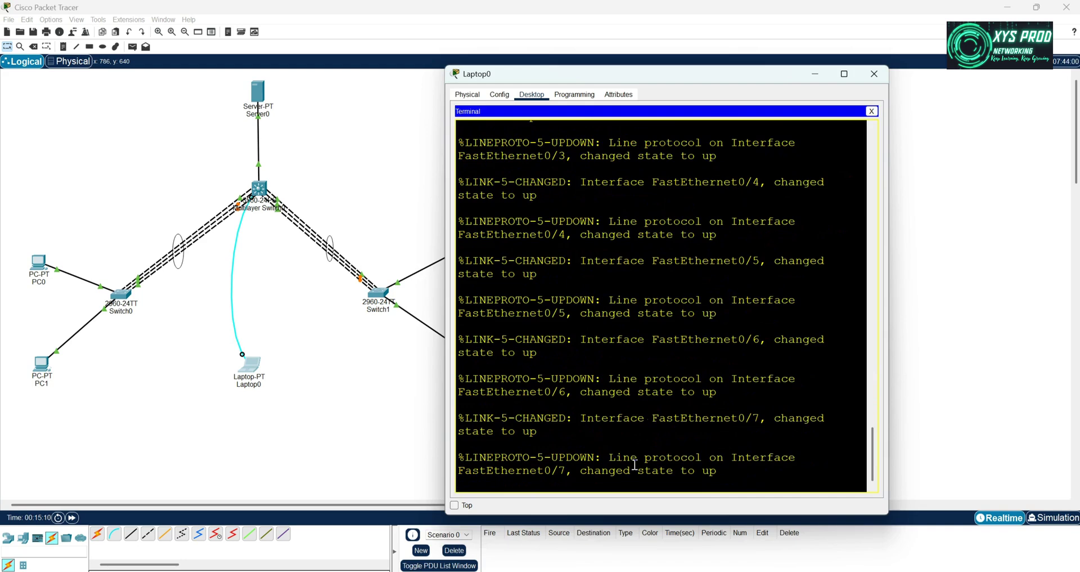
# Decline the initial configuration dialog on the multilayer switch and enter privileged mode
pyautogui.press('Return')
pyautogui.press('Return')
pyautogui.press('Return')
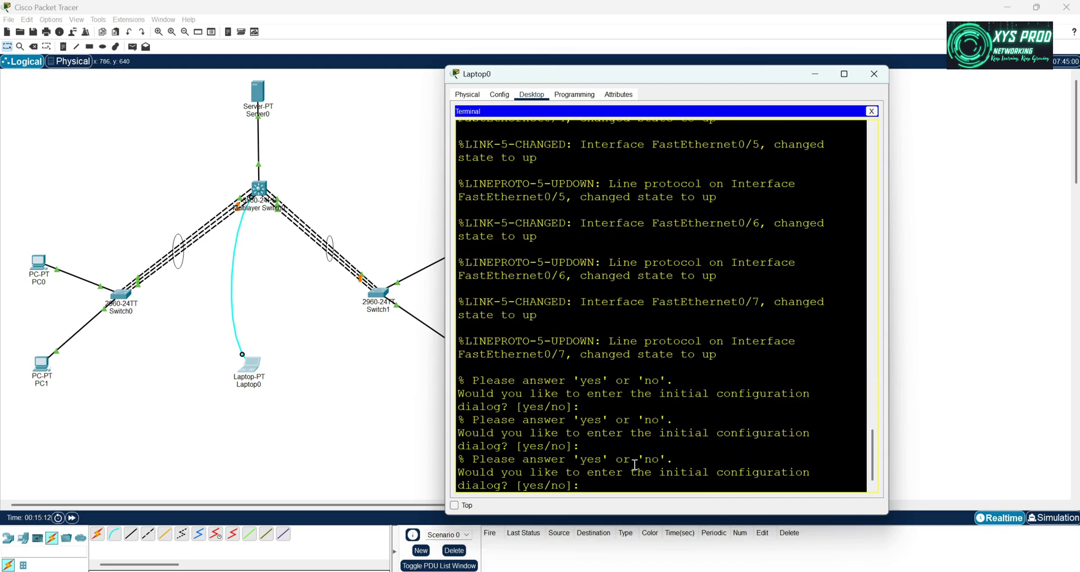
pyautogui.write('n')
pyautogui.press('Return')
pyautogui.press('Return')
pyautogui.press('Return')
pyautogui.press('Return')
pyautogui.write('en')
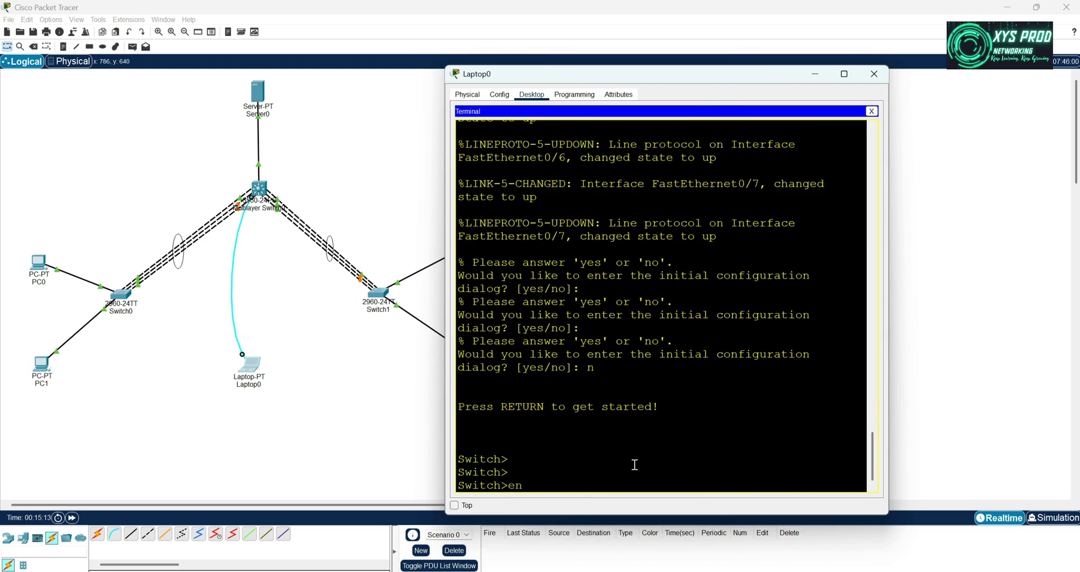
pyautogui.press('Return')
# Run show ip int brief, examine the FastEthernet0/1 to 0/3 entries, and close the Laptop0 window
pyautogui.write('show ip ')
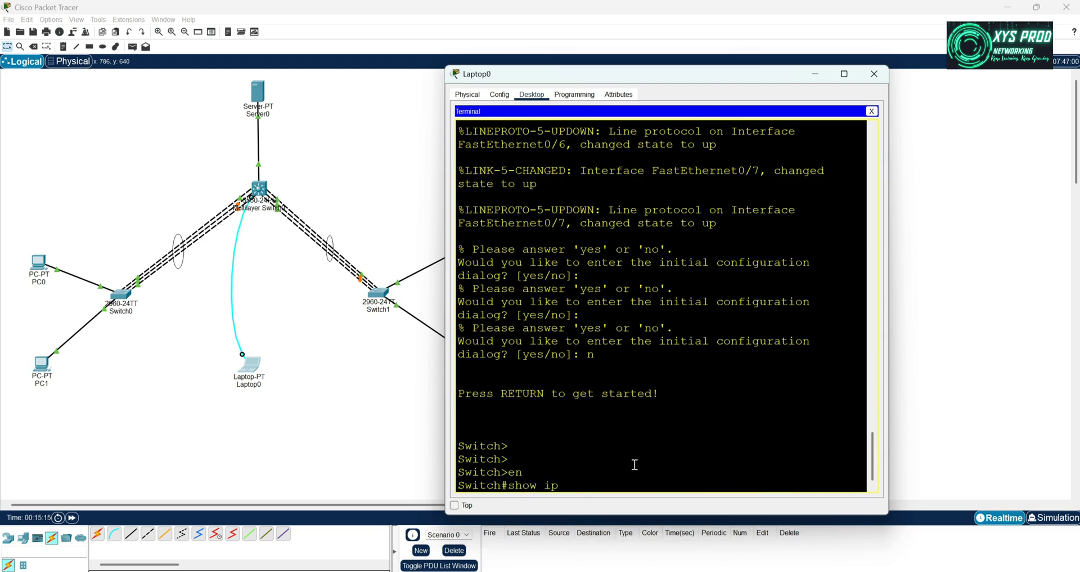
pyautogui.write('int b')
pyautogui.press('Tab')
pyautogui.press('Return')
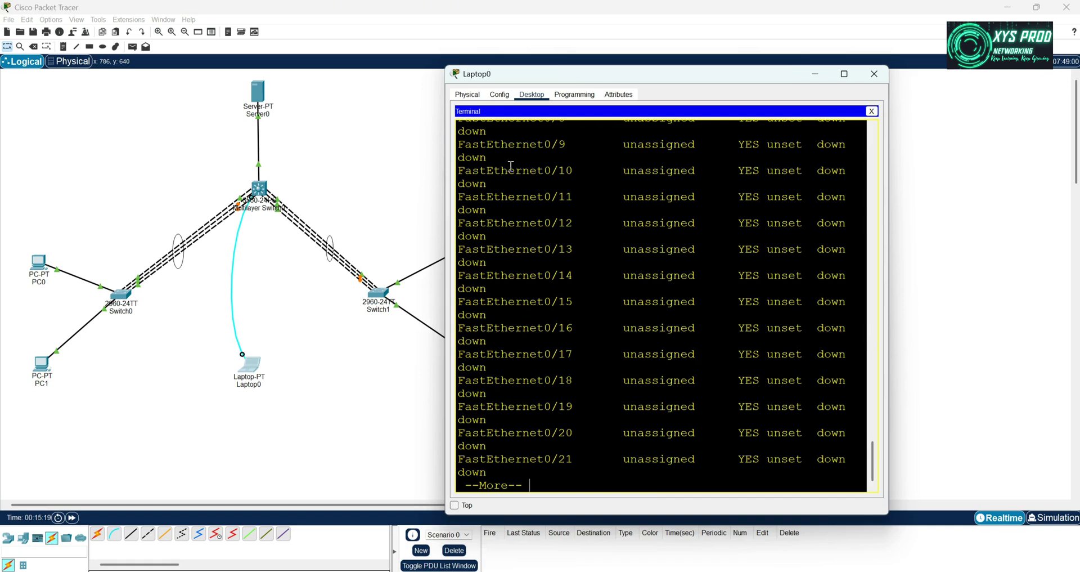
pyautogui.scroll(2, 495, 181)
pyautogui.scroll(5, 495, 181)
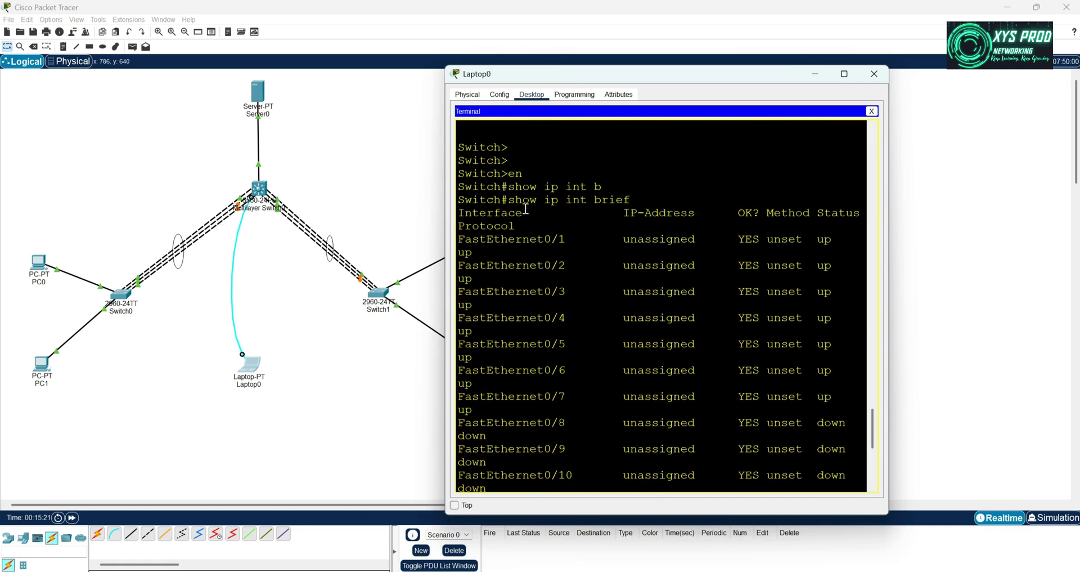
pyautogui.moveTo(464, 240); pyautogui.dragTo(577, 240)
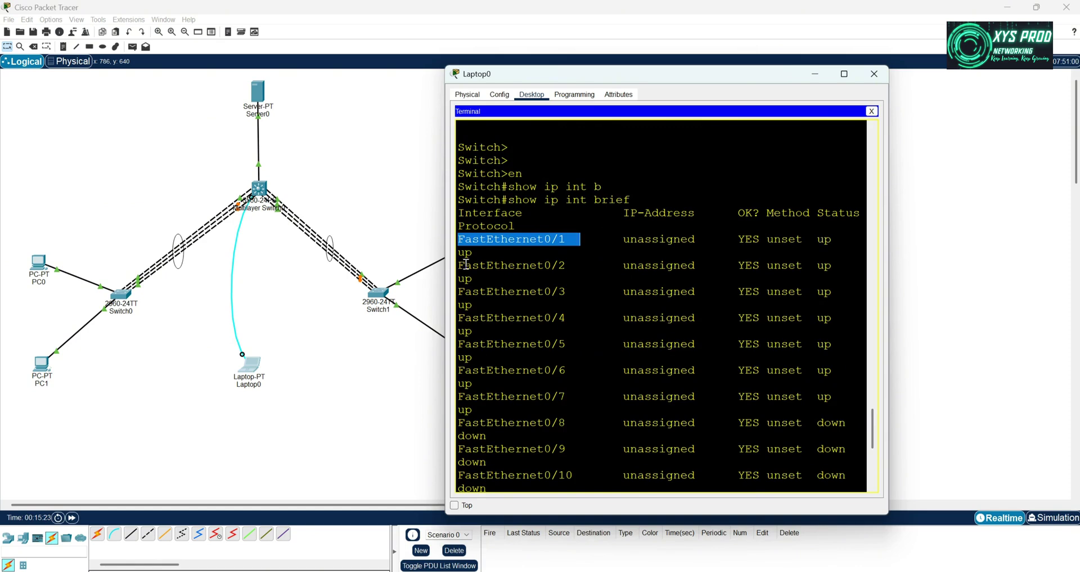
pyautogui.click(559, 253)
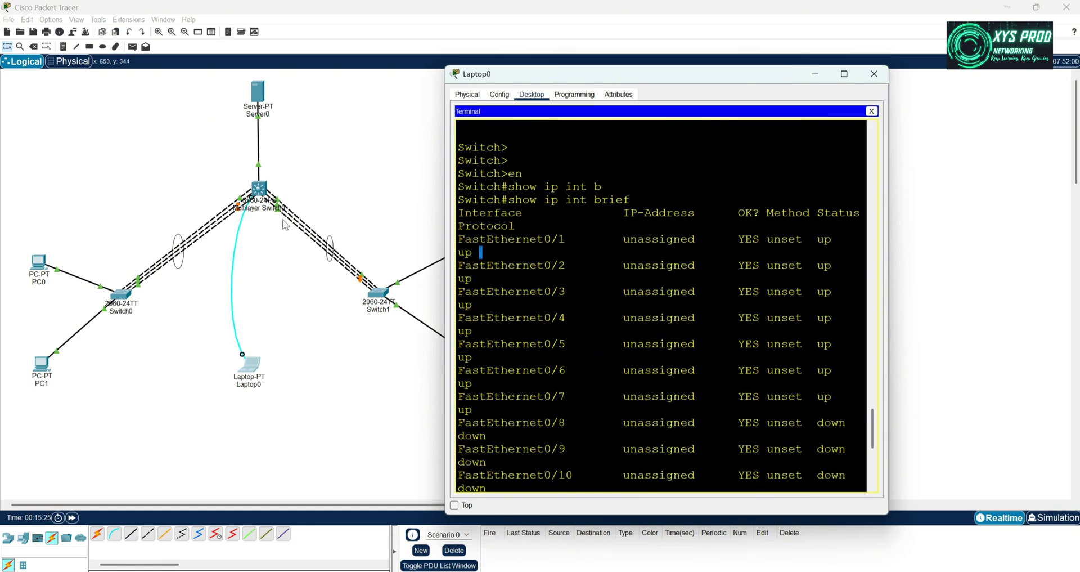
pyautogui.moveTo(459, 266); pyautogui.dragTo(533, 269)
pyautogui.click(459, 279)
pyautogui.moveTo(472, 291); pyautogui.dragTo(584, 292)
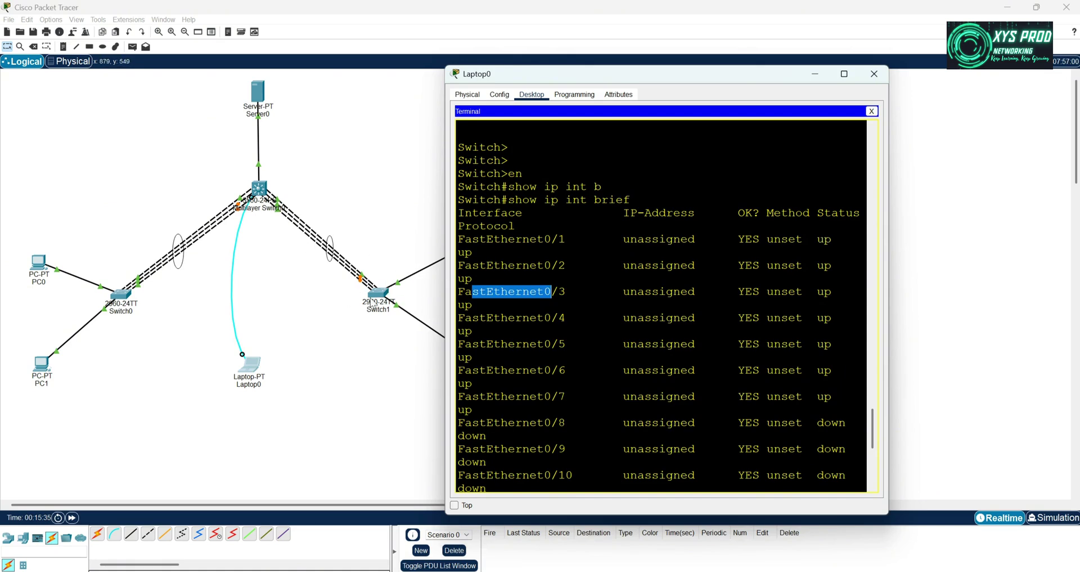
pyautogui.click(876, 79)
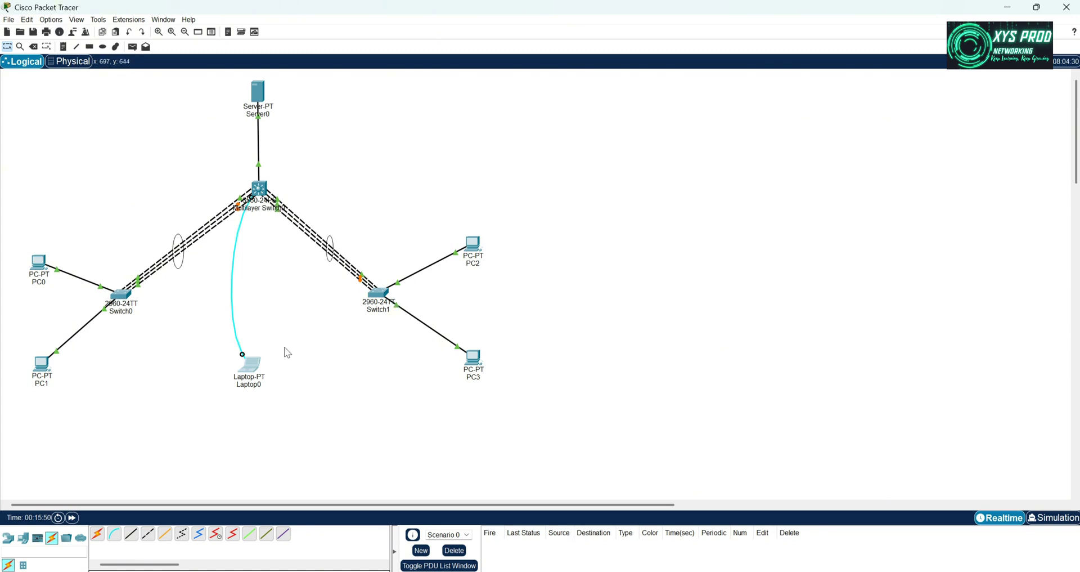
# Reopen Laptop0's terminal session to the multilayer switch with the default port settings
pyautogui.click(254, 371)
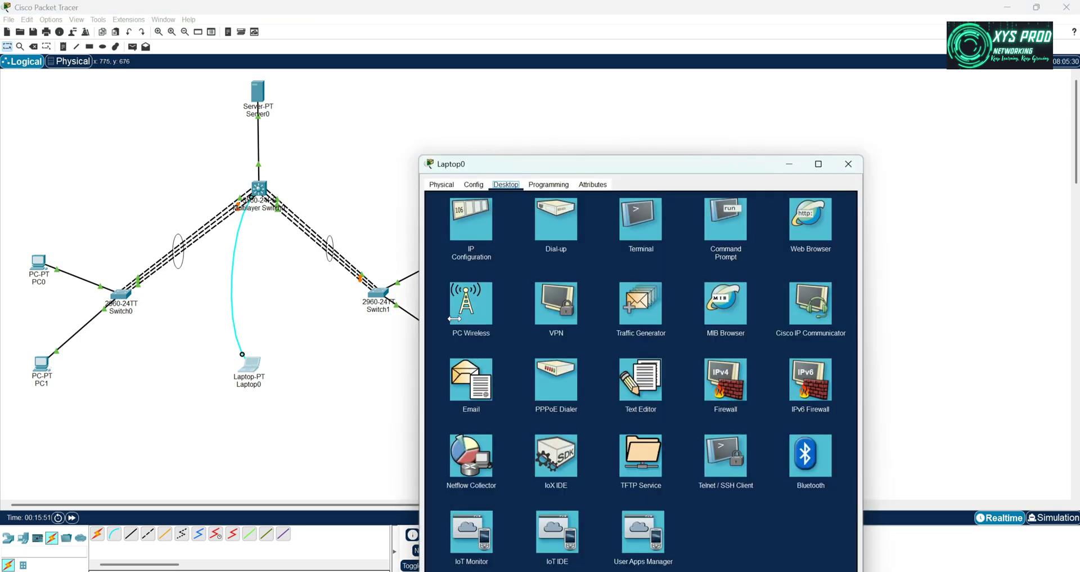
pyautogui.click(640, 203)
pyautogui.moveTo(644, 164); pyautogui.dragTo(699, 87)
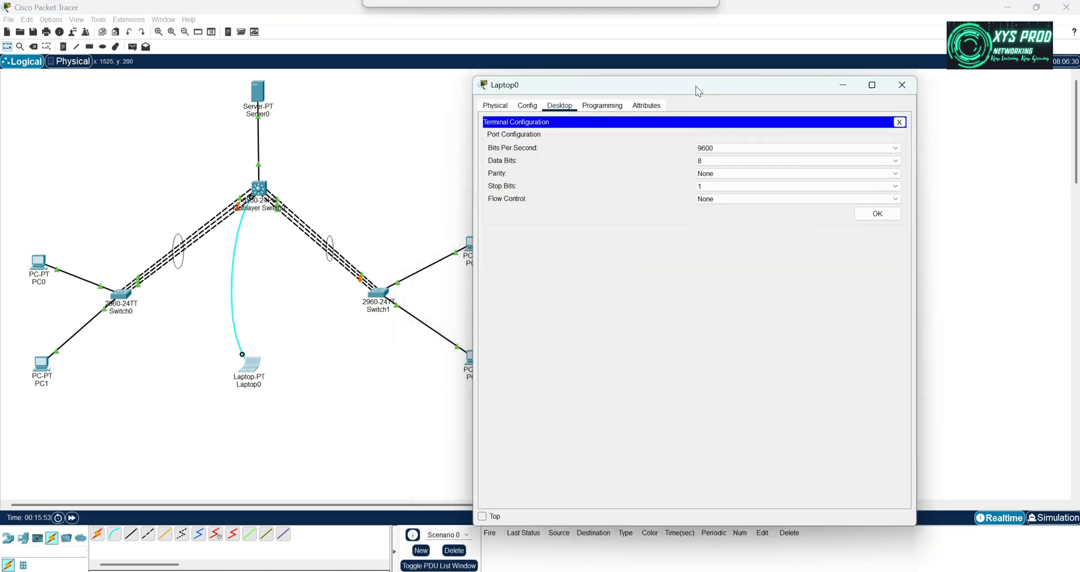
pyautogui.click(877, 213)
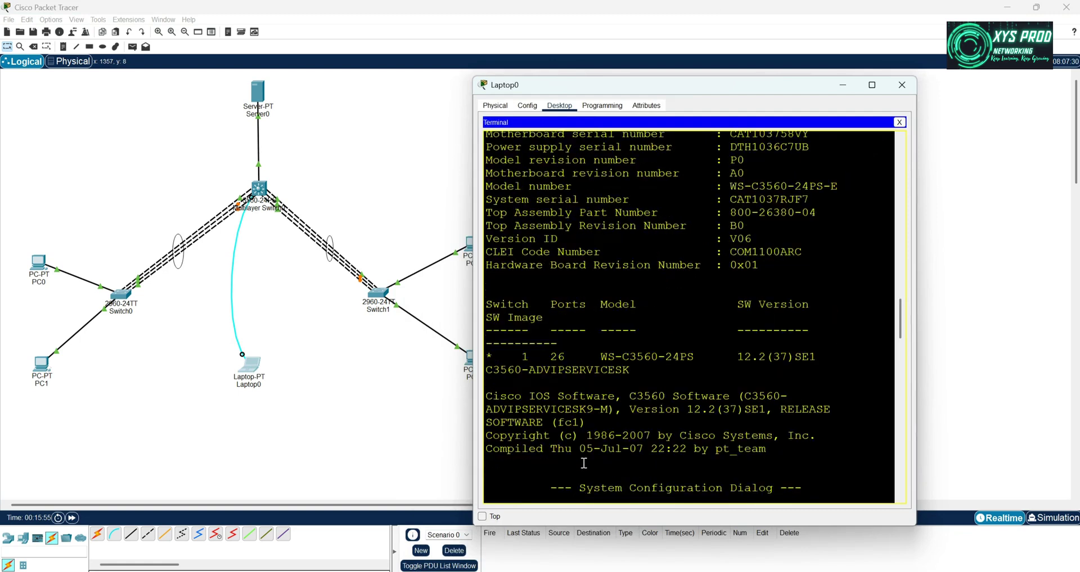
pyautogui.press('Return')
pyautogui.press('Return')
pyautogui.write('n')
pyautogui.press('Return')
pyautogui.press('Return')
pyautogui.press('Return')
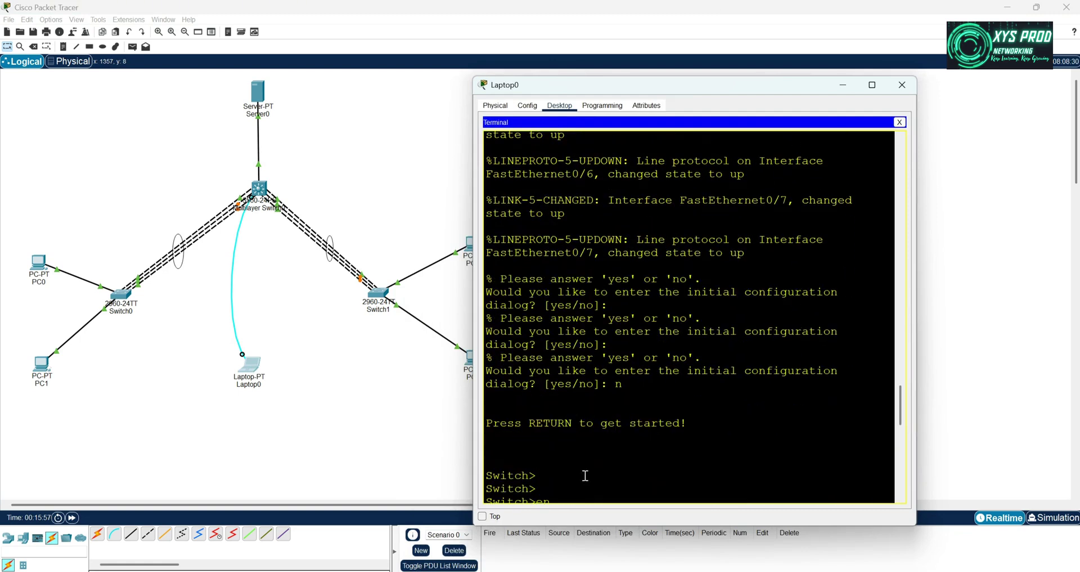
pyautogui.write('en')
pyautogui.press('Return')
pyautogui.write('show ip int b')
pyautogui.press('Tab')
pyautogui.press('Return')
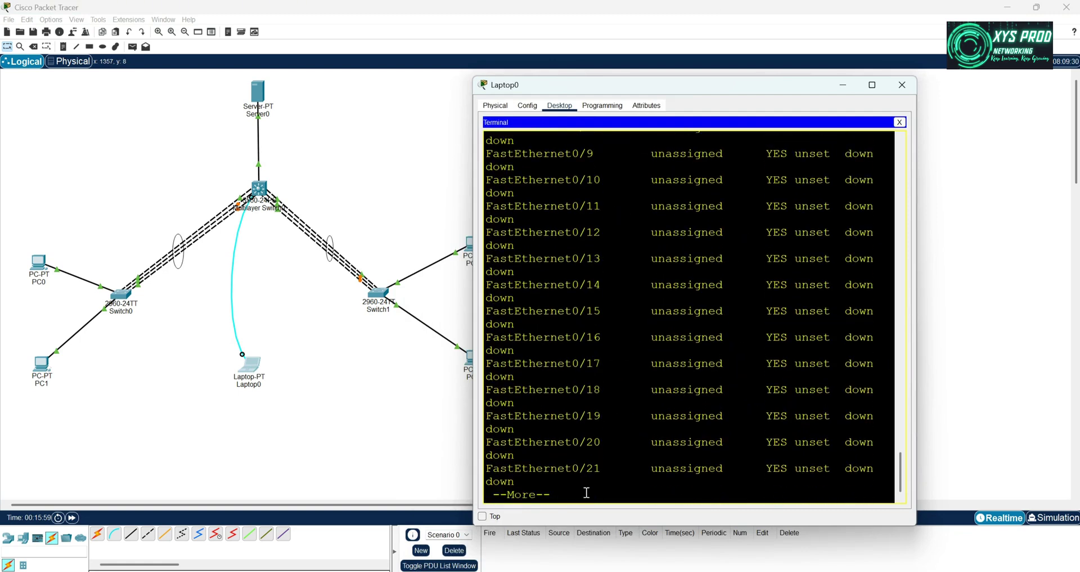
# Page through the rest of the show ip int brief listing to the privileged prompt
pyautogui.press('Return')
pyautogui.press('Return')
pyautogui.press('Return')
pyautogui.press('Return')
pyautogui.press('Return')
pyautogui.press('Return')
pyautogui.press('Return')
pyautogui.press('Return')
pyautogui.press('Return')
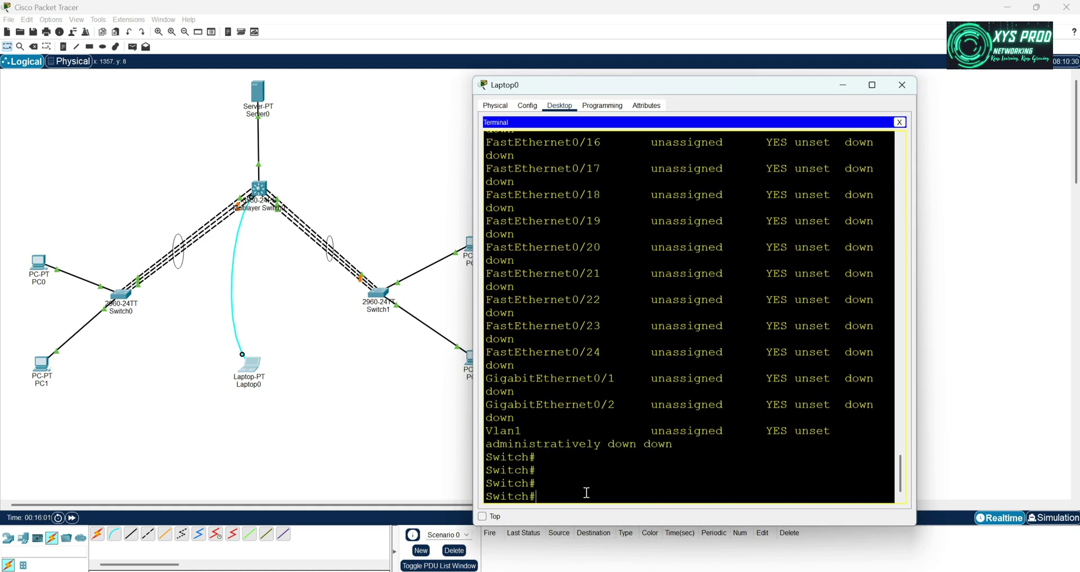
# Enter global configuration mode on the multilayer switch and select the interface range fa 0/1-3
pyautogui.write('int r')
pyautogui.press('BackSpace')
pyautogui.press('BackSpace')
pyautogui.press('BackSpace')
pyautogui.write('conf t')
pyautogui.press('Return')
pyautogui.write('ig')
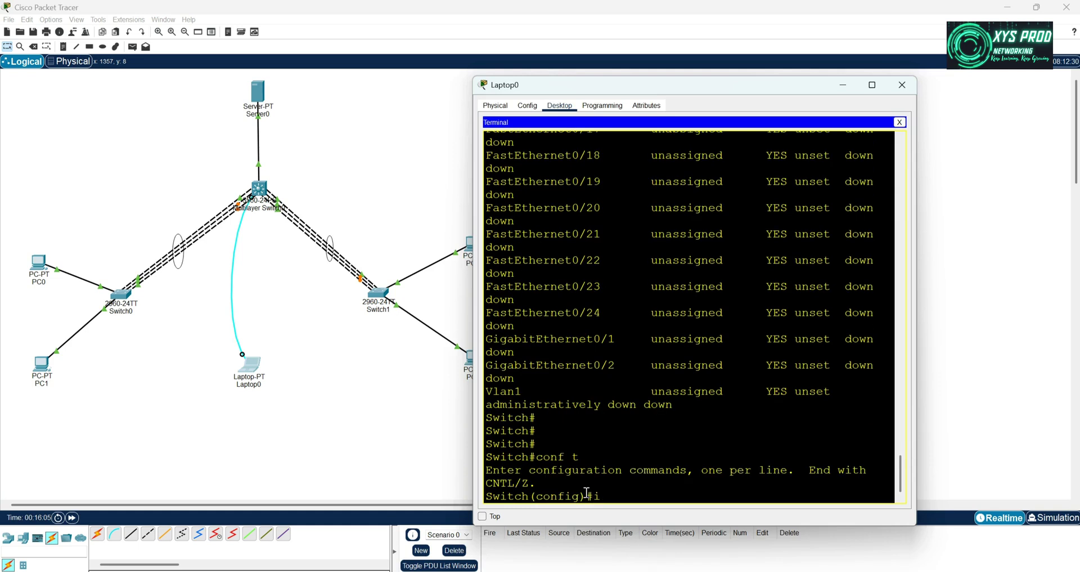
pyautogui.write('nt r')
pyautogui.press('Return')
pyautogui.write('int range f')
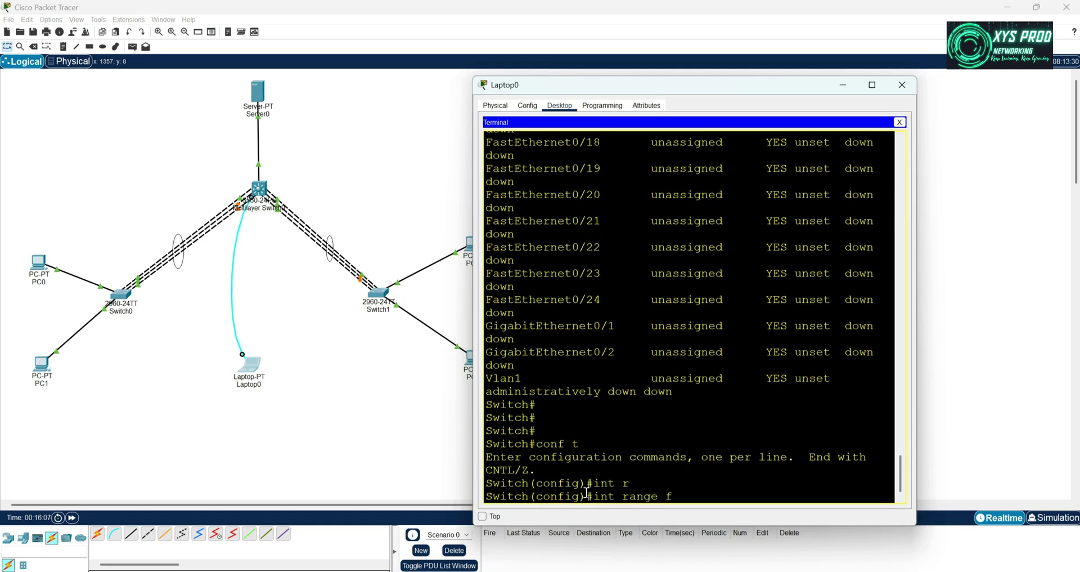
pyautogui.write('a 0/1-3')
pyautogui.press('Return')
pyautogui.write('sw')
pyautogui.press('Tab')
pyautogui.write('m')
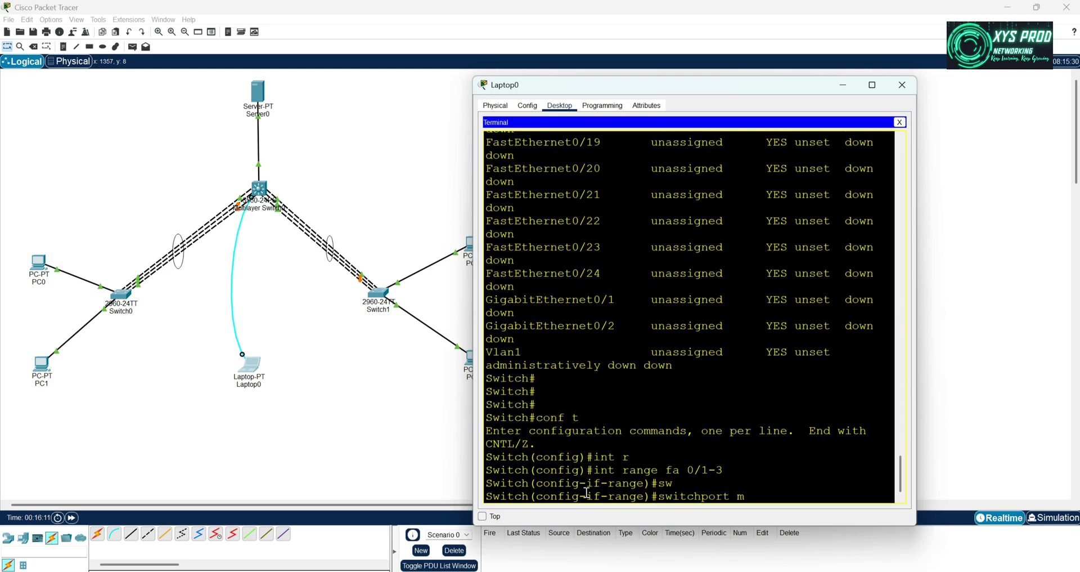
pyautogui.press('BackSpace')
pyautogui.press('BackSpace')
pyautogui.press('BackSpace')
pyautogui.press('BackSpace')
pyautogui.press('BackSpace')
pyautogui.press('BackSpace')
pyautogui.press('BackSpace')
pyautogui.press('BackSpace')
pyautogui.press('BackSpace')
pyautogui.press('BackSpace')
pyautogui.press('BackSpace')
pyautogui.press('BackSpace')
pyautogui.press('BackSpace')
# Assign the fa 0/1-3 range to channel-group 1 in mode desirable and return to global configuration mode
pyautogui.write('ch')
pyautogui.press('Tab')
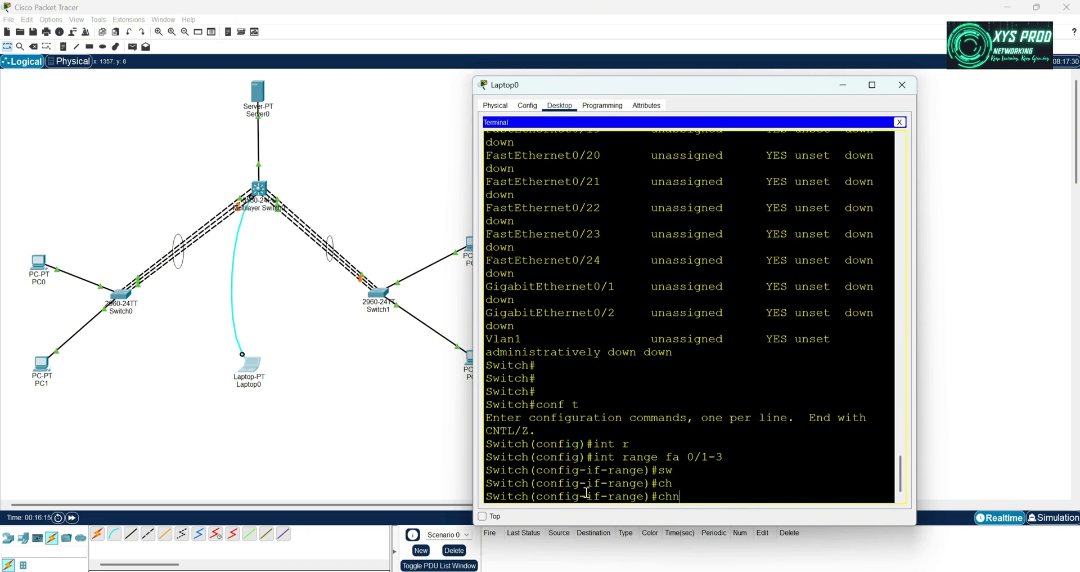
pyautogui.write('annel-g')
pyautogui.press('Tab')
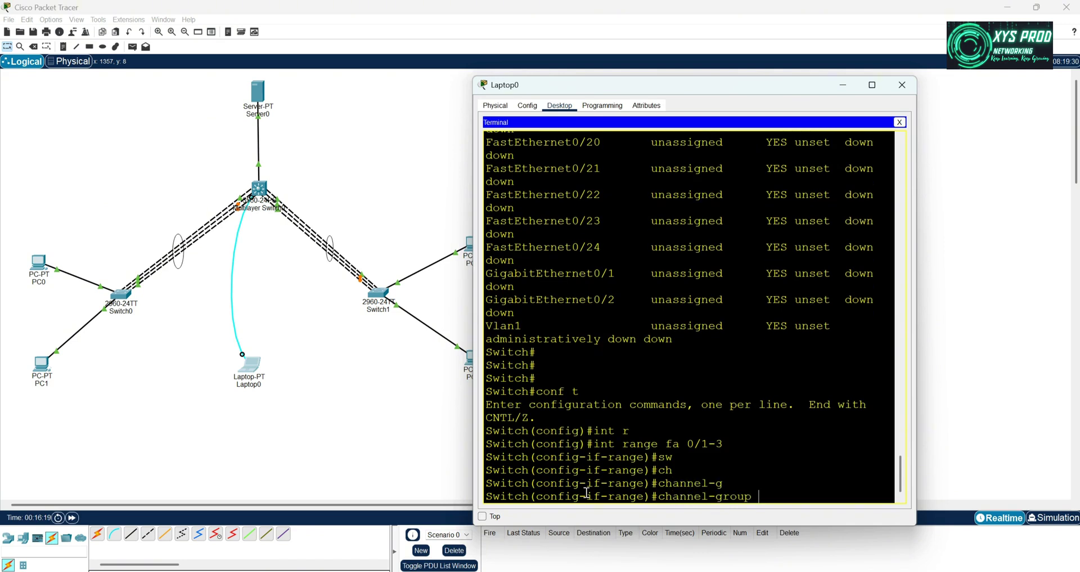
pyautogui.write('1 mo')
pyautogui.press('Tab')
pyautogui.write('de')
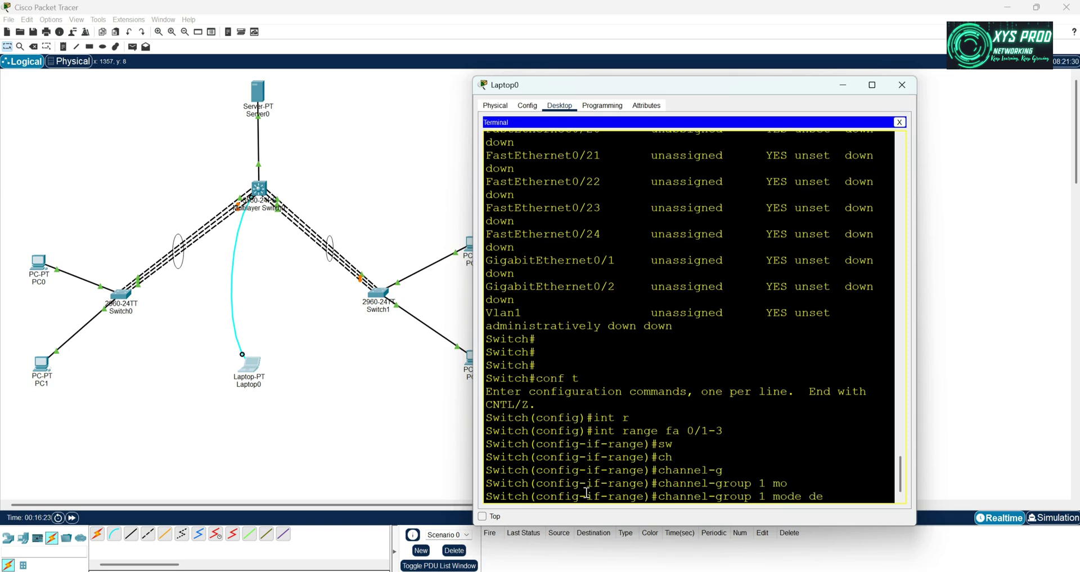
pyautogui.press('Tab')
pyautogui.press('Return')
pyautogui.press('Return')
pyautogui.press('Return')
pyautogui.press('Return')
pyautogui.press('Return')
pyautogui.press('Return')
pyautogui.press('Return')
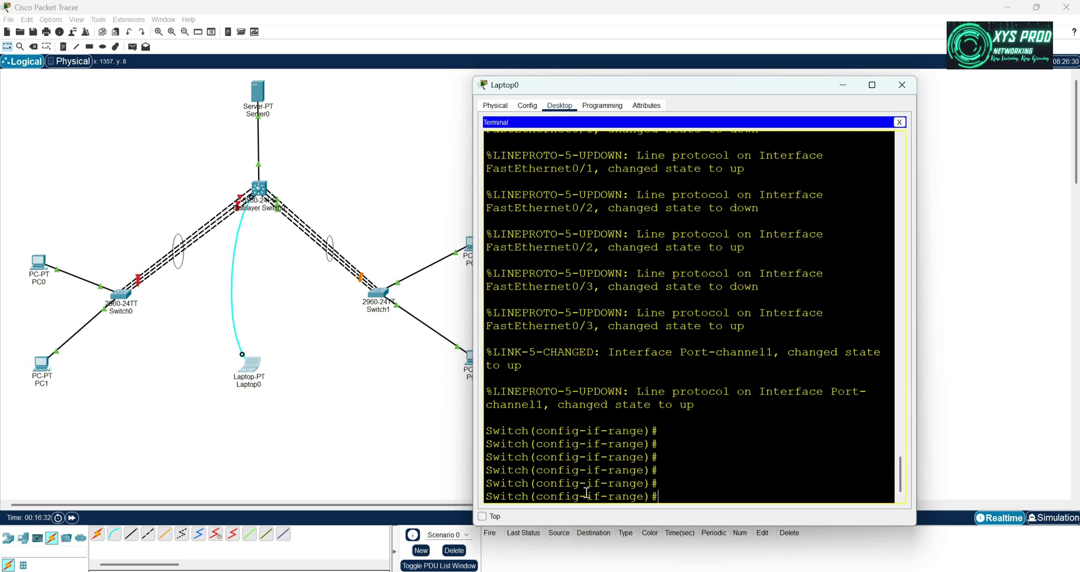
pyautogui.write('exit')
pyautogui.press('Return')
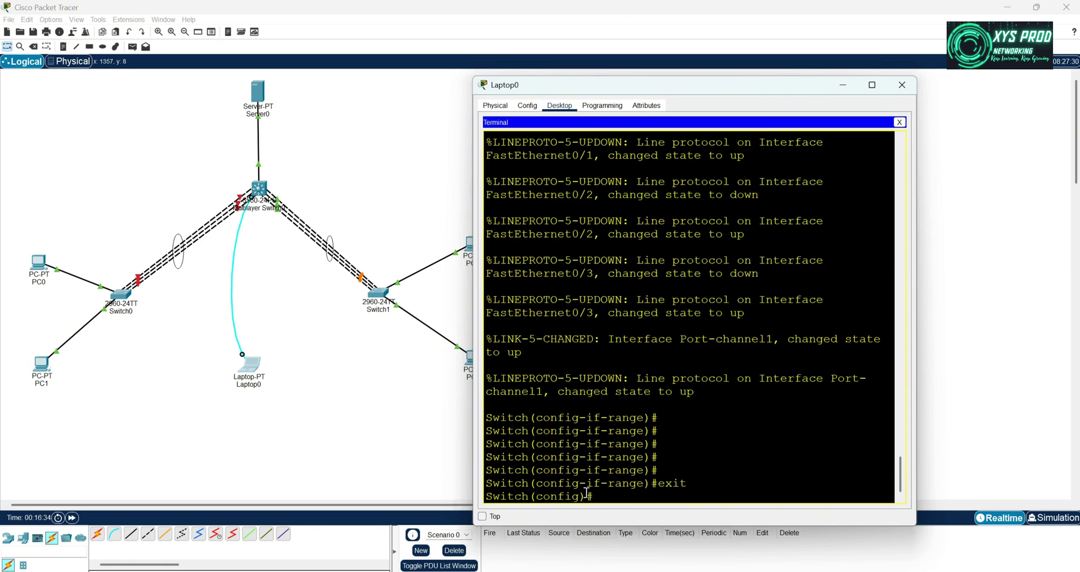
# Enable interface port-channel 1 with no shutdown and return to global configuration mode
pyautogui.write('int po')
pyautogui.press('Tab')
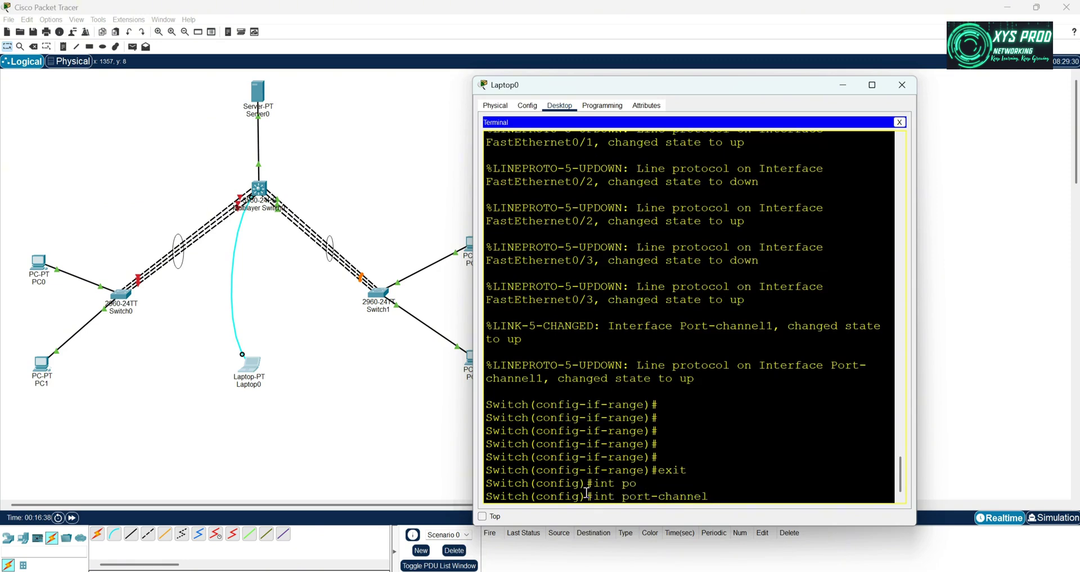
pyautogui.write('1')
pyautogui.press('Return')
pyautogui.write('no ')
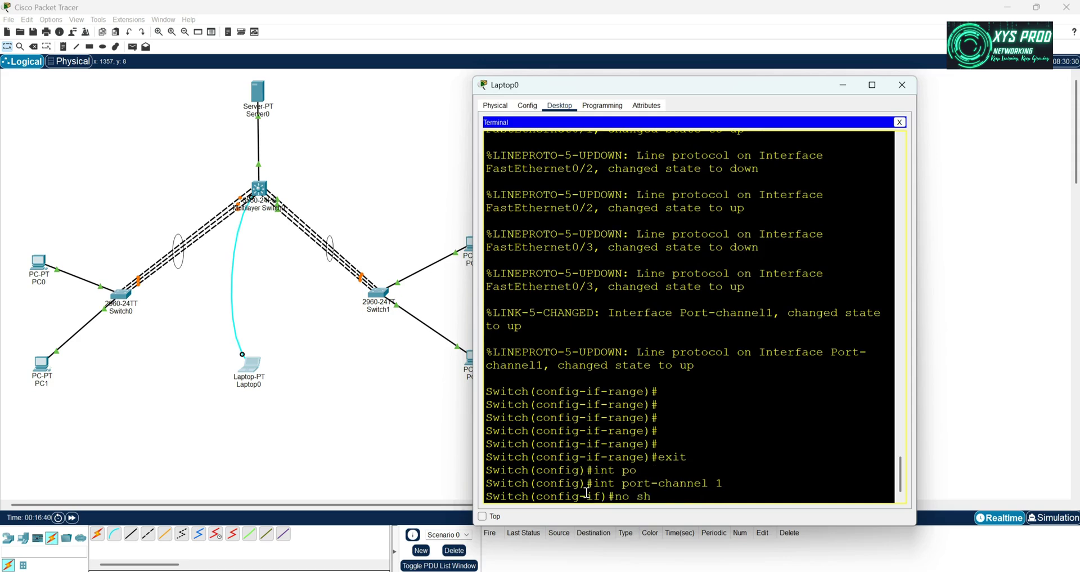
pyautogui.write('sh')
pyautogui.press('Tab')
pyautogui.press('Return')
pyautogui.press('Return')
pyautogui.press('Return')
pyautogui.press('Return')
pyautogui.press('Return')
pyautogui.press('Return')
pyautogui.press('Return')
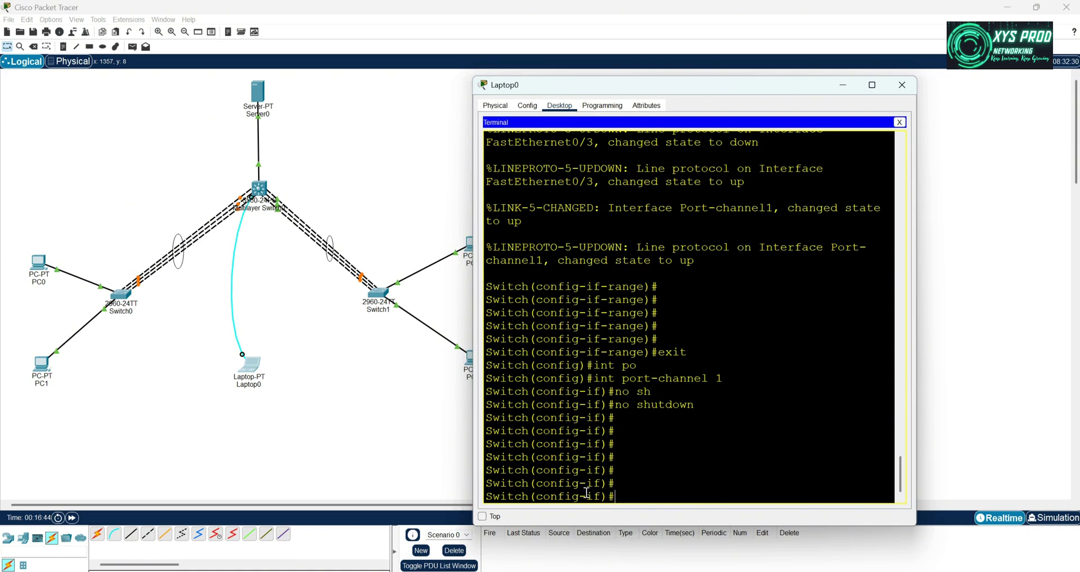
pyautogui.write('exit')
pyautogui.press('Return')
pyautogui.press('Return')
pyautogui.press('Return')
# Select the interface range fa 0/4-6 on the multilayer switch for configuration
pyautogui.write('int')
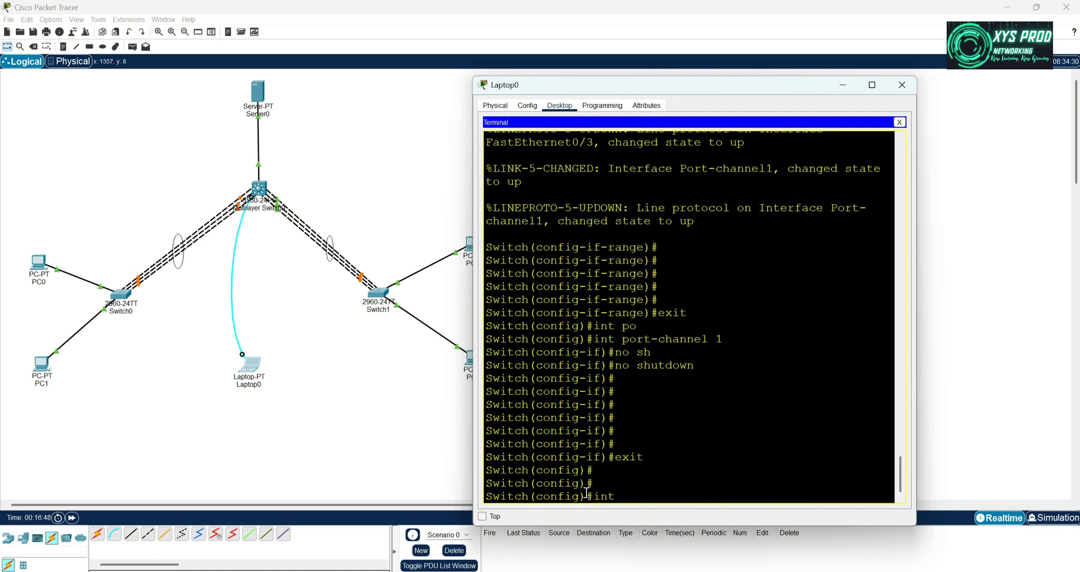
pyautogui.write(' ran')
pyautogui.press('Tab')
pyautogui.write('fa')
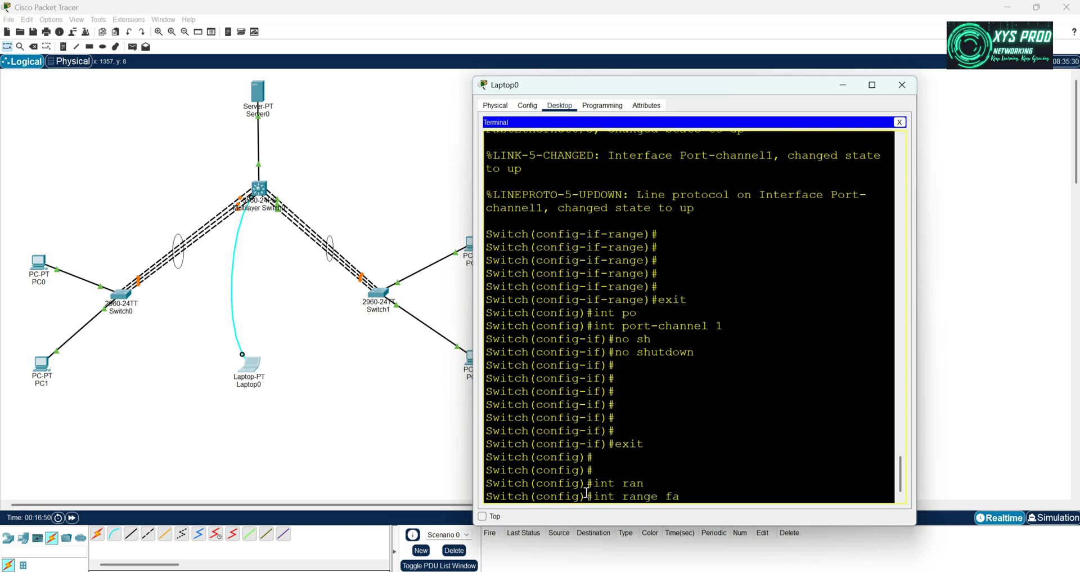
pyautogui.write(' 0/1-')
pyautogui.press('BackSpace')
pyautogui.press('BackSpace')
pyautogui.press('BackSpace')
pyautogui.write('4-6')
pyautogui.press('Return')
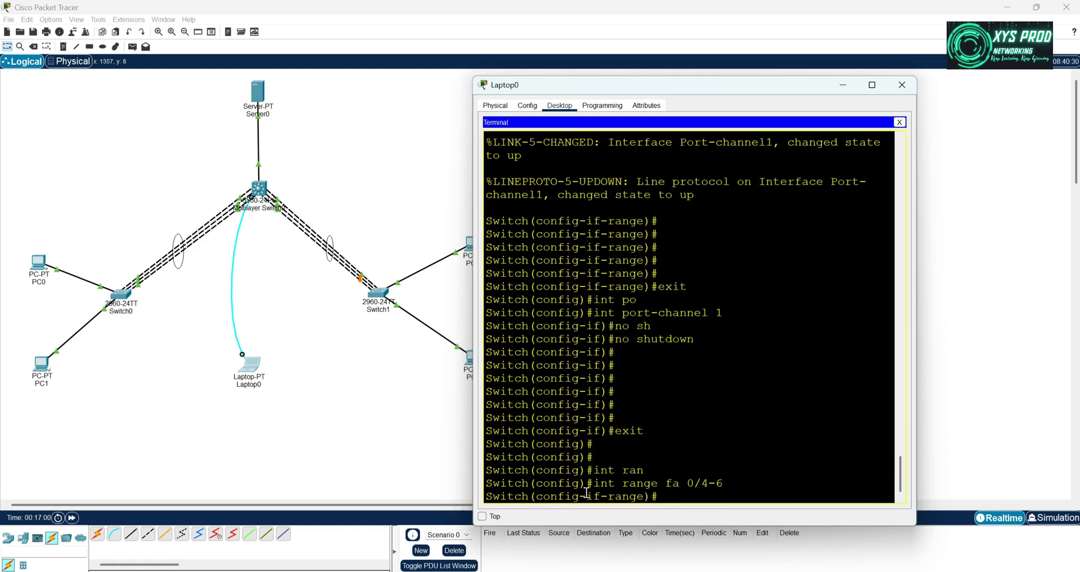
# Assign the fa 0/4-6 range to channel-group 2 in mode desirable and exit the interface range configuration
pyautogui.write('ch')
pyautogui.press('Tab')
pyautogui.write('n')
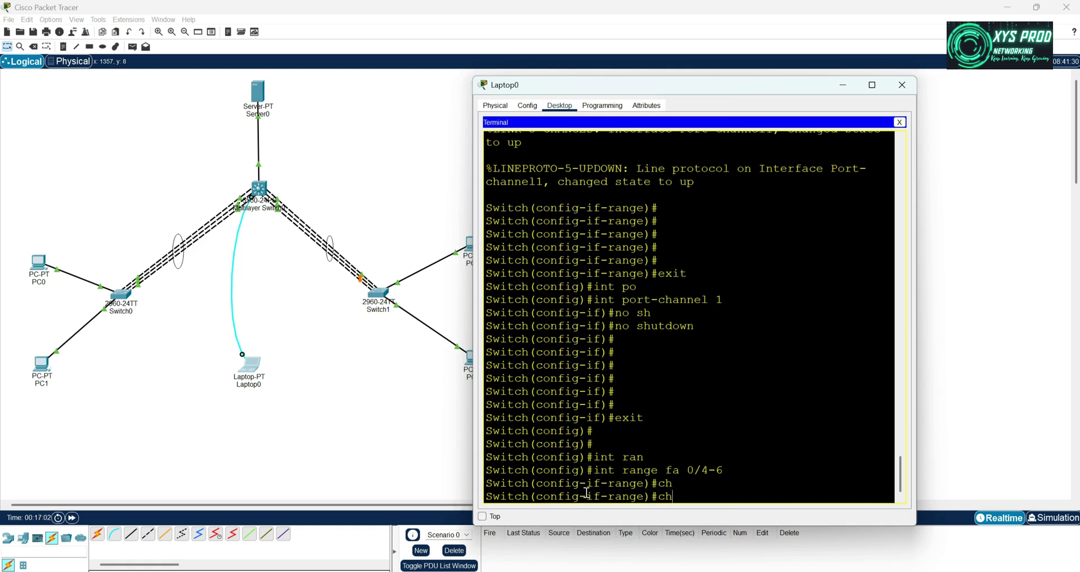
pyautogui.write('ann')
pyautogui.press('Tab')
pyautogui.write('el')
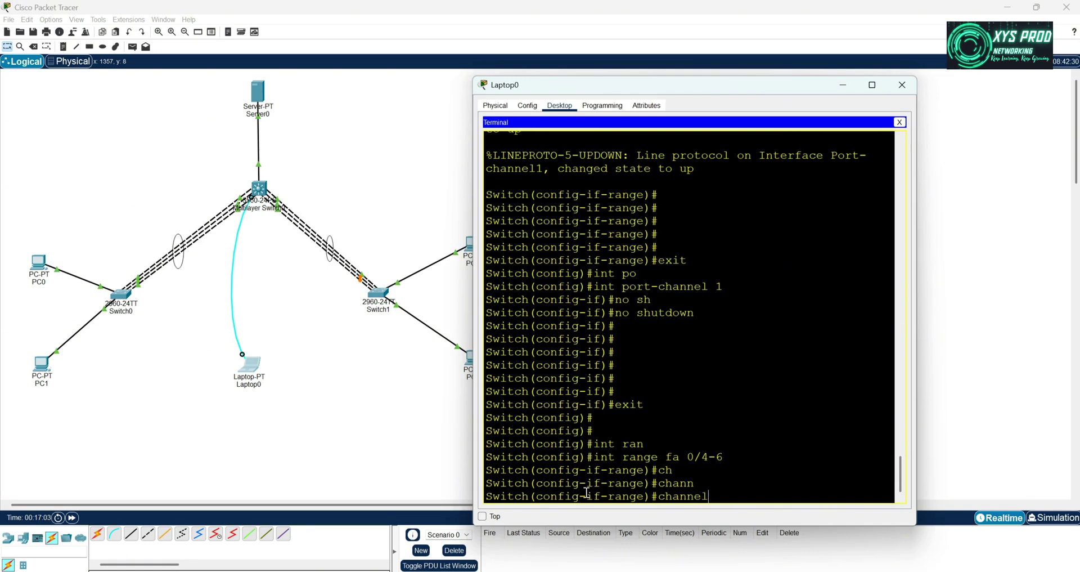
pyautogui.write('-g')
pyautogui.press('Tab')
pyautogui.write('2 mo')
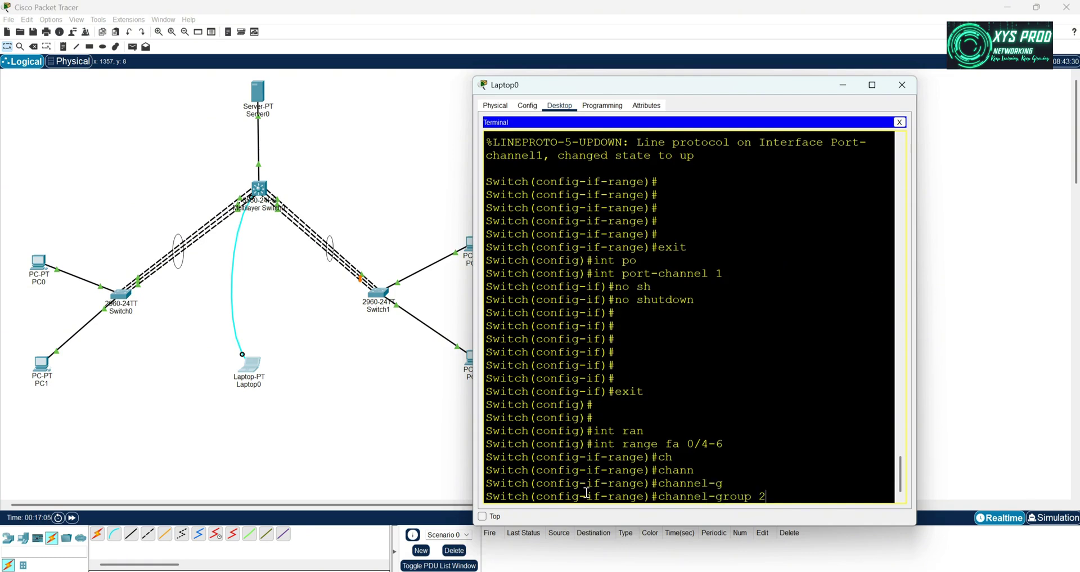
pyautogui.press('Tab')
pyautogui.write('des')
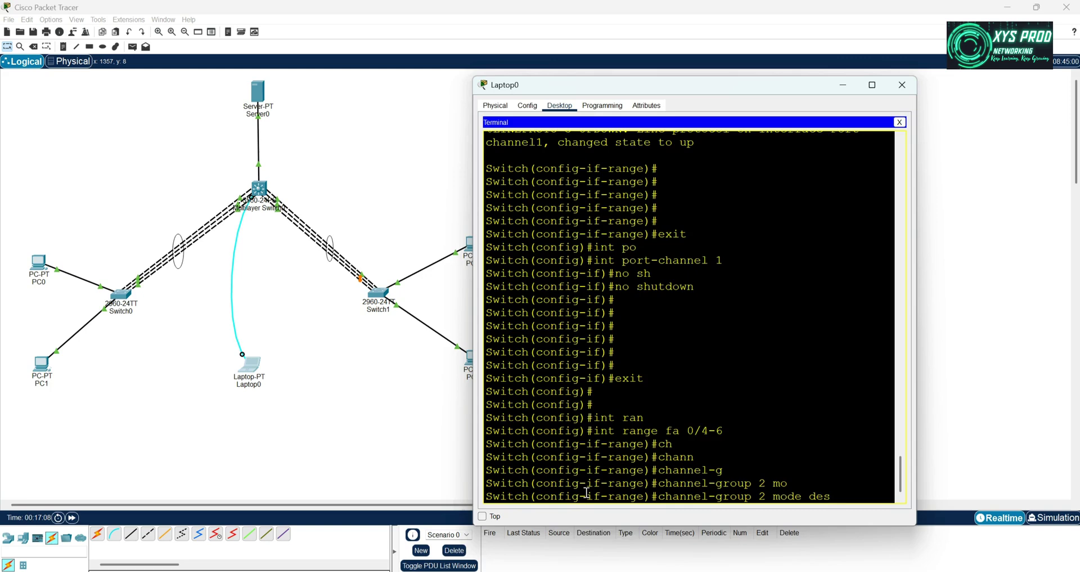
pyautogui.press('Tab')
pyautogui.press('Return')
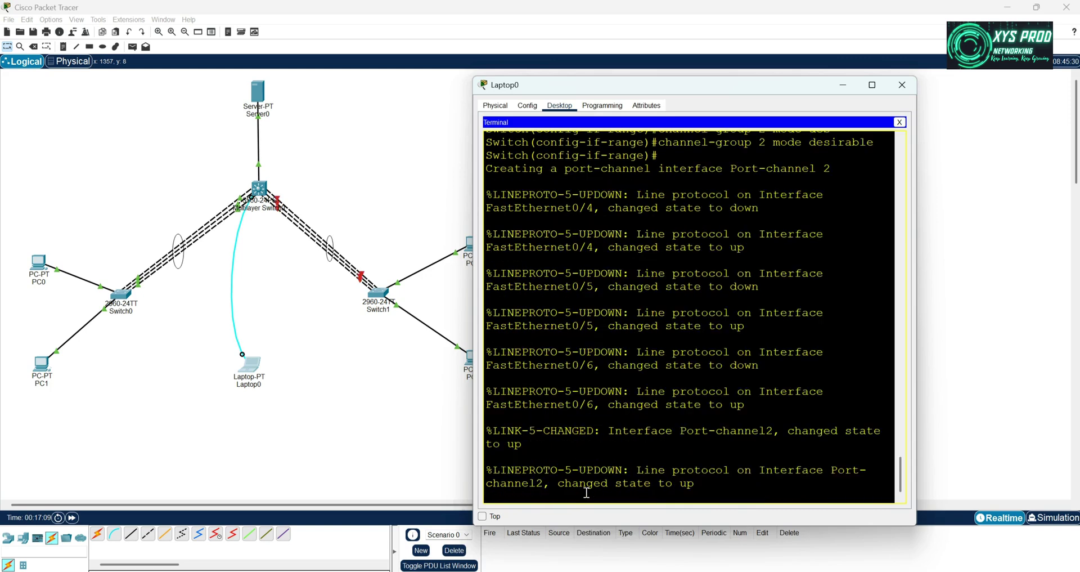
pyautogui.press('Return')
pyautogui.press('Return')
pyautogui.press('Return')
pyautogui.write('exit')
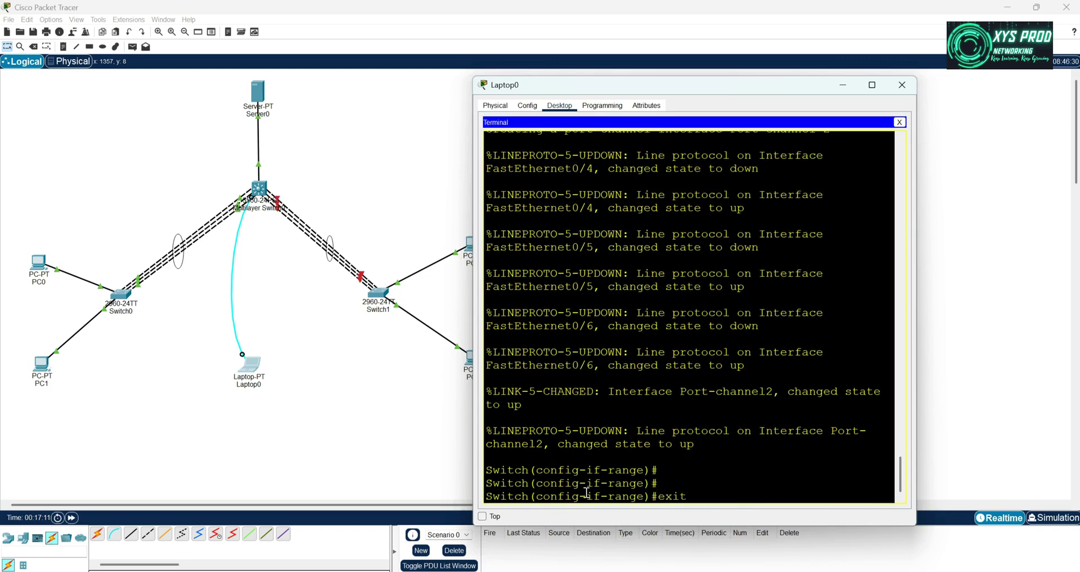
pyautogui.press('Return')
# Enter interface configuration mode for port-channel 2 on the multilayer switch
pyautogui.write('port')
pyautogui.press('BackSpace')
pyautogui.press('BackSpace')
pyautogui.press('BackSpace')
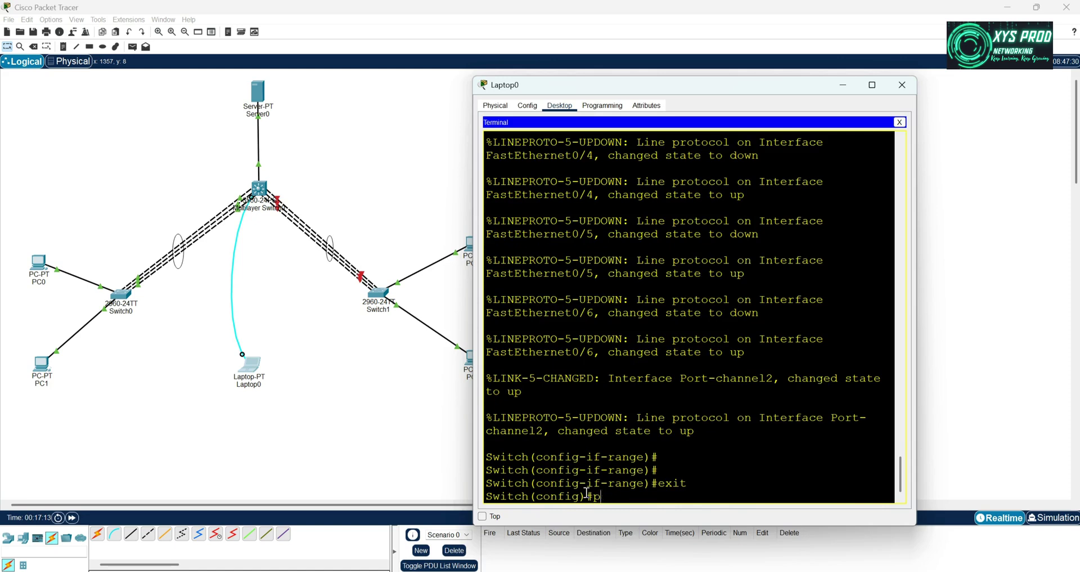
pyautogui.press('BackSpace')
pyautogui.write('int por')
pyautogui.write('r')
pyautogui.write('t')
pyautogui.press('Tab')
pyautogui.write('2')
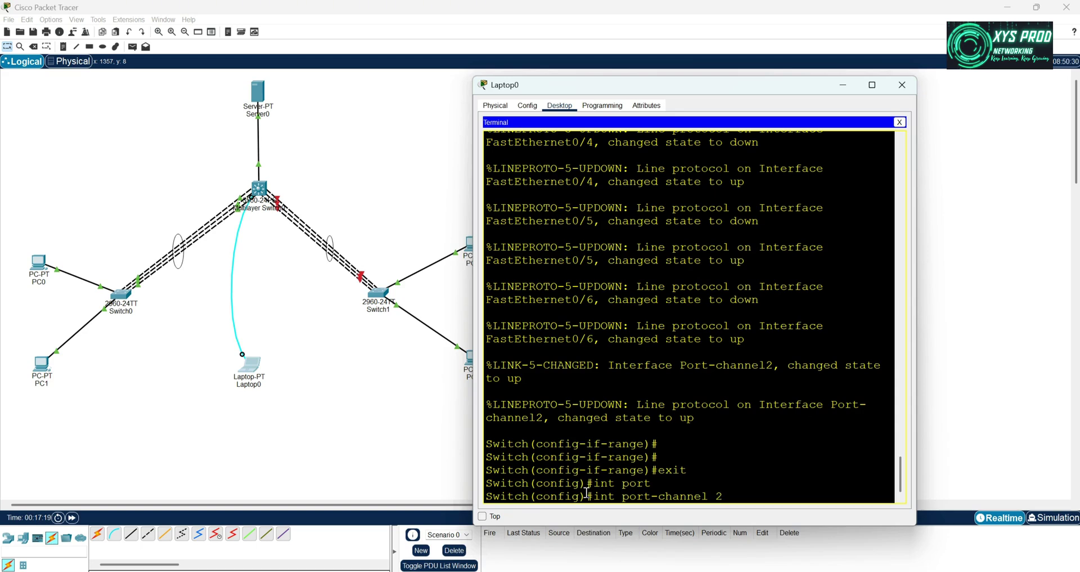
pyautogui.write(' nos')
pyautogui.press('BackSpace')
pyautogui.press('BackSpace')
pyautogui.press('BackSpace')
pyautogui.press('Return')
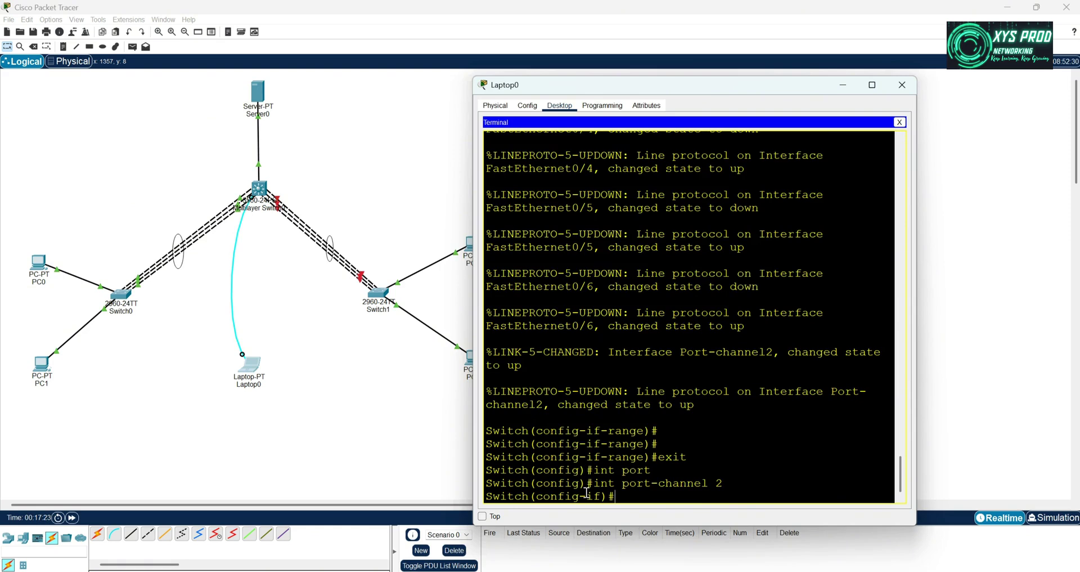
# Bring up port-channel 2 with no shutdown and exit its interface configuration
pyautogui.write('no sh')
pyautogui.press('Tab')
pyautogui.press('Return')
pyautogui.press('Return')
pyautogui.press('Return')
pyautogui.press('Return')
pyautogui.write('exi')
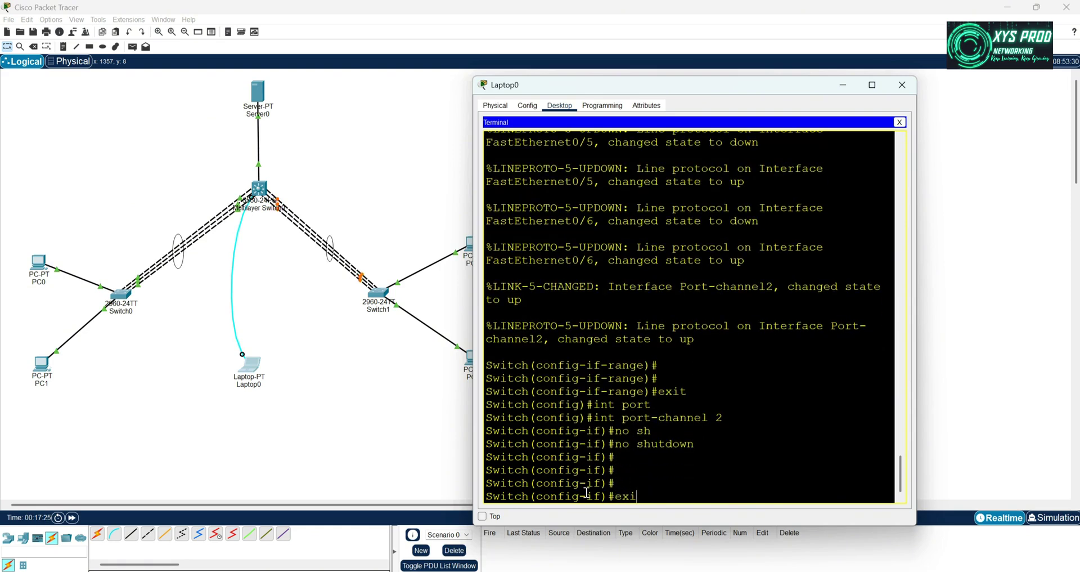
pyautogui.write('t')
pyautogui.press('Return')
pyautogui.press('Return')
pyautogui.press('Return')
pyautogui.press('Return')
pyautogui.press('Return')
pyautogui.press('Return')
pyautogui.press('Return')
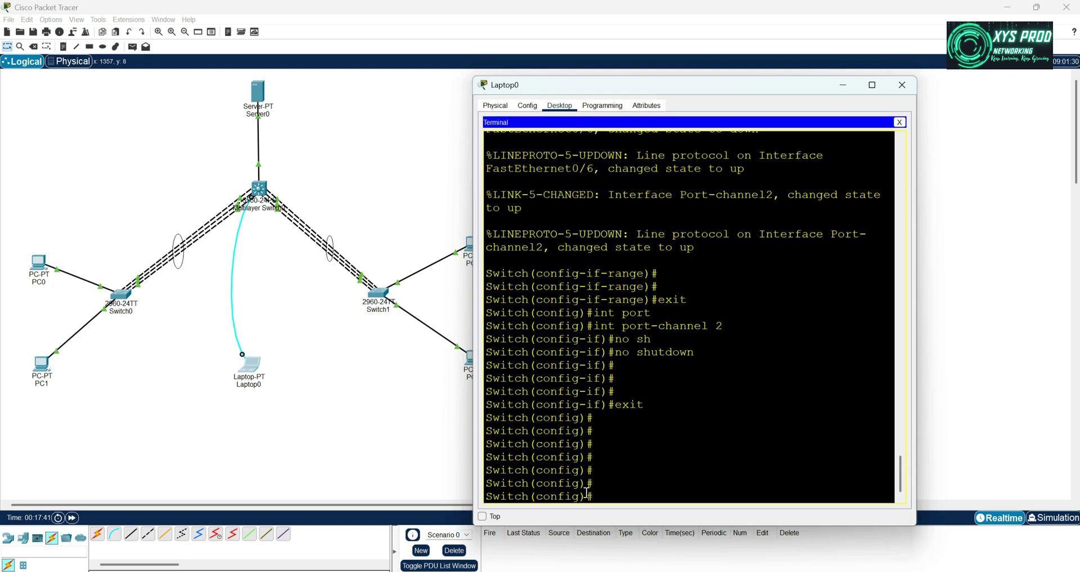
# Exit global configuration mode to the multilayer switch's privileged prompt
pyautogui.write('show')
pyautogui.press('BackSpace')
pyautogui.press('BackSpace')
pyautogui.press('BackSpace')
pyautogui.press('BackSpace')
pyautogui.write('exit')
pyautogui.press('Return')
pyautogui.press('Return')
# Run show ip int brief and examine the status of Port-channel1 and Port-channel2
pyautogui.write('show')
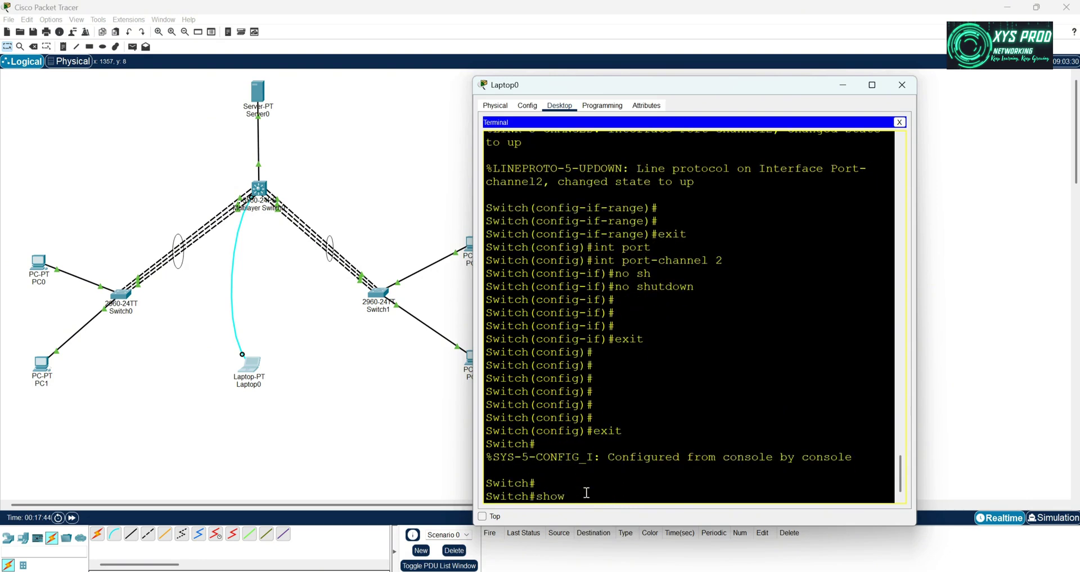
pyautogui.write(' ip int br')
pyautogui.press('Return')
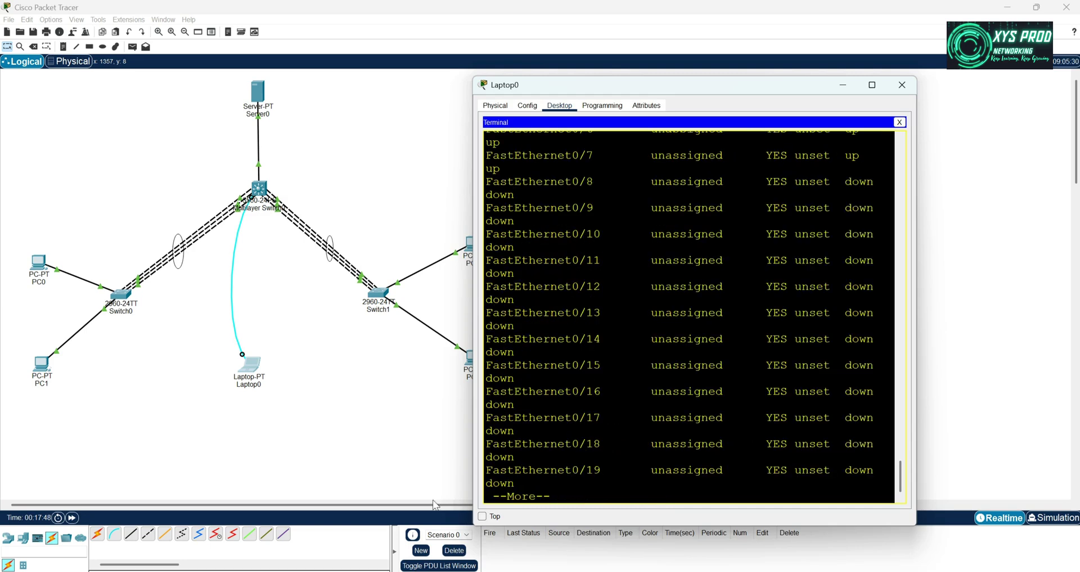
pyautogui.scroll(6, 545, 294)
pyautogui.scroll(2, 549, 269)
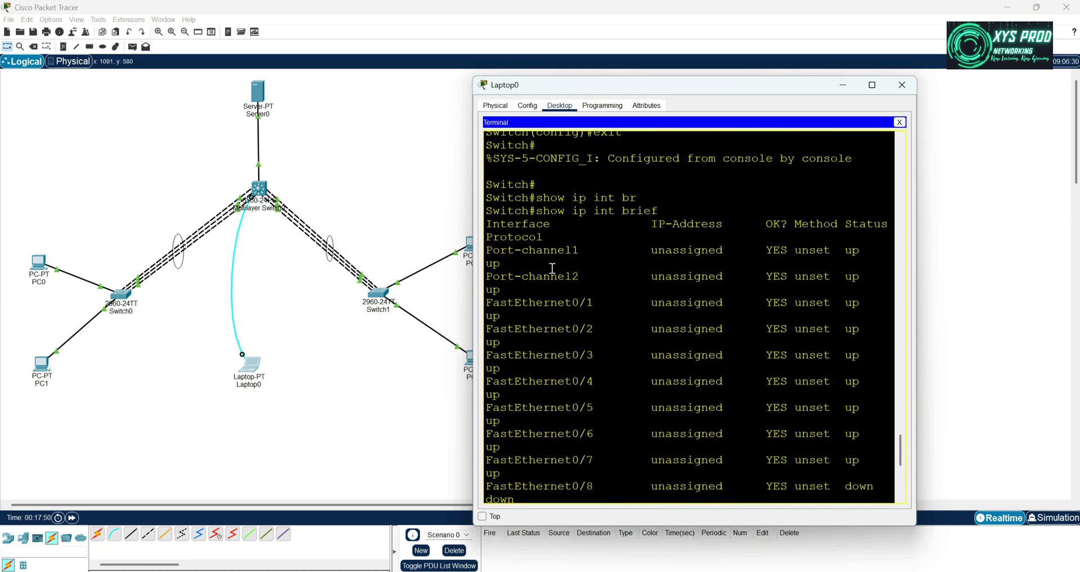
pyautogui.moveTo(488, 251); pyautogui.dragTo(592, 250)
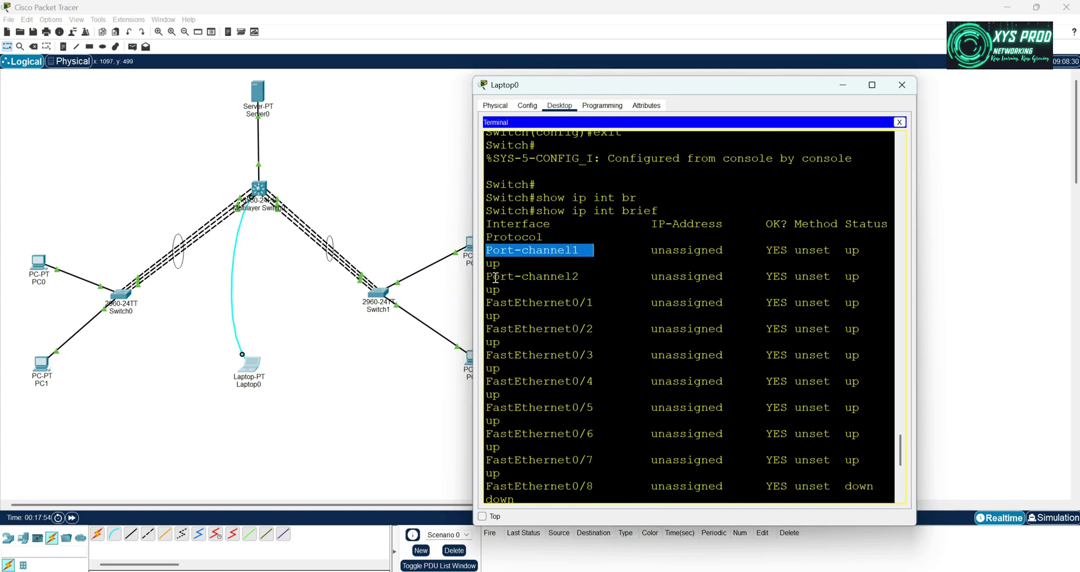
pyautogui.moveTo(487, 276); pyautogui.dragTo(611, 277)
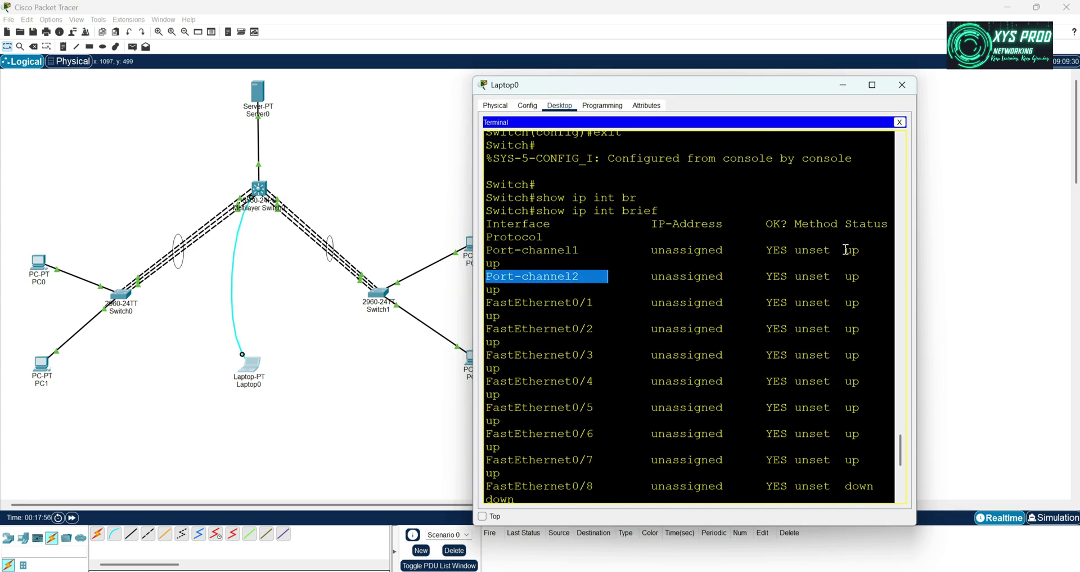
pyautogui.moveTo(843, 250); pyautogui.dragTo(859, 276)
pyautogui.scroll(-8, 577, 493)
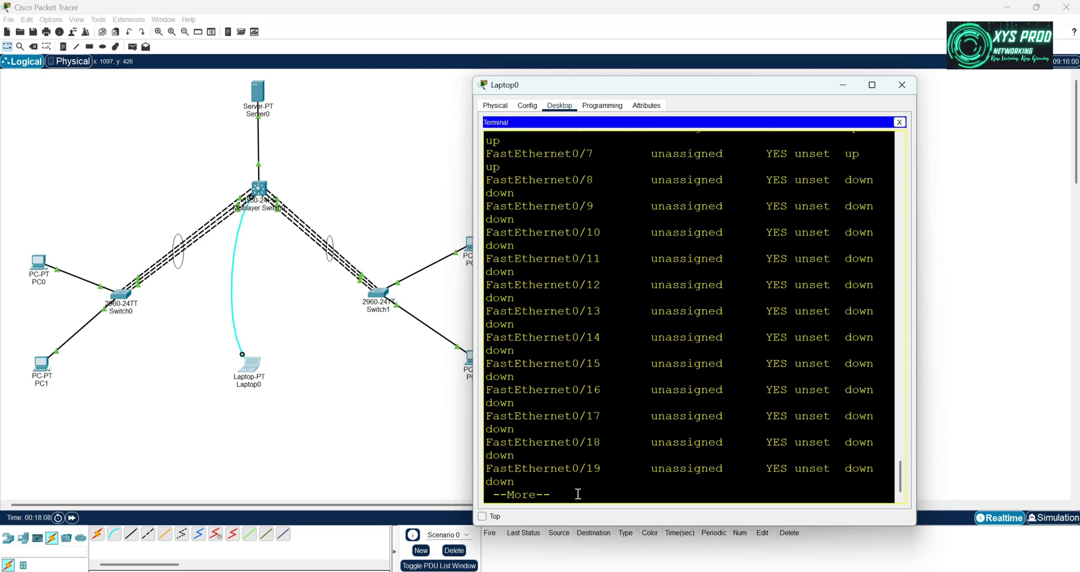
# Page through the remaining interfaces of the brief listing until the privileged prompt returns
pyautogui.press('Return')
pyautogui.press('Return')
pyautogui.press('Return')
pyautogui.press('Return')
pyautogui.press('Return')
pyautogui.press('Return')
pyautogui.press('Return')
pyautogui.press('Return')
pyautogui.press('Return')
pyautogui.press('Return')
pyautogui.press('Return')
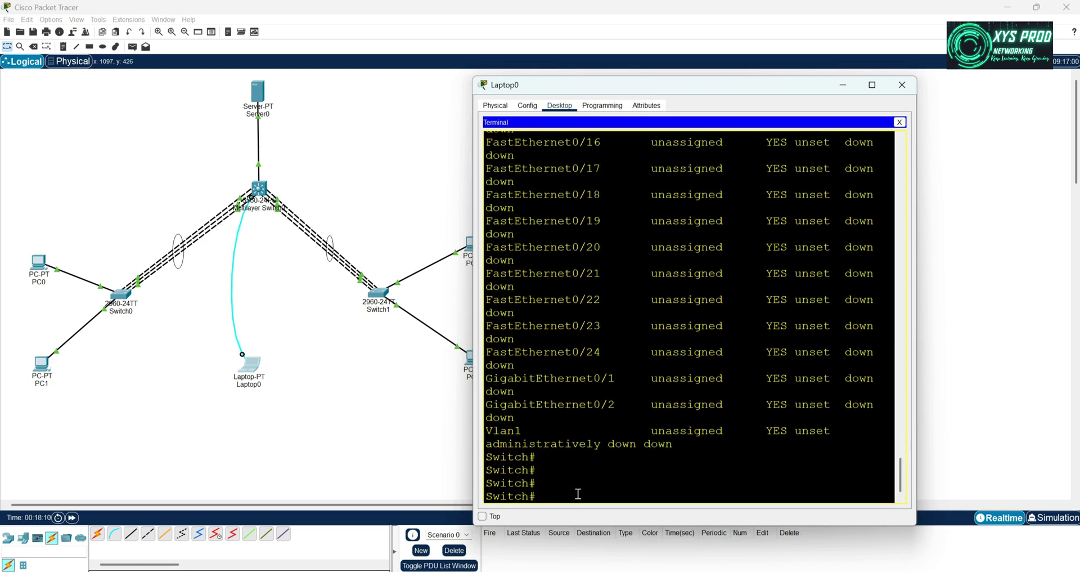
# Run show etherchannel summary on the multilayer switch and widen the Laptop0 window so the port list fits
pyautogui.write('show et')
pyautogui.press('Tab')
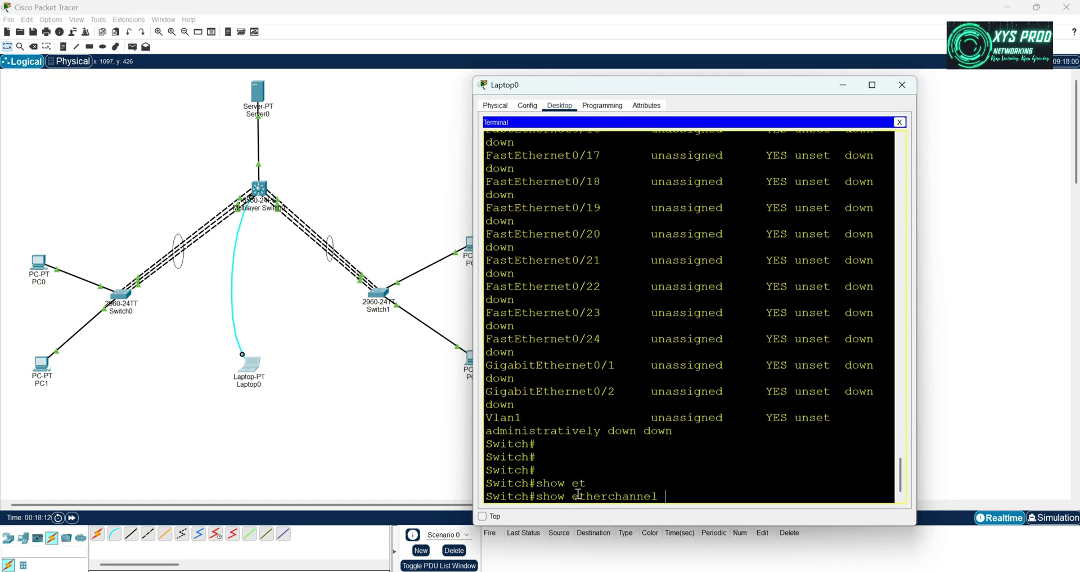
pyautogui.write('s')
pyautogui.press('Tab')
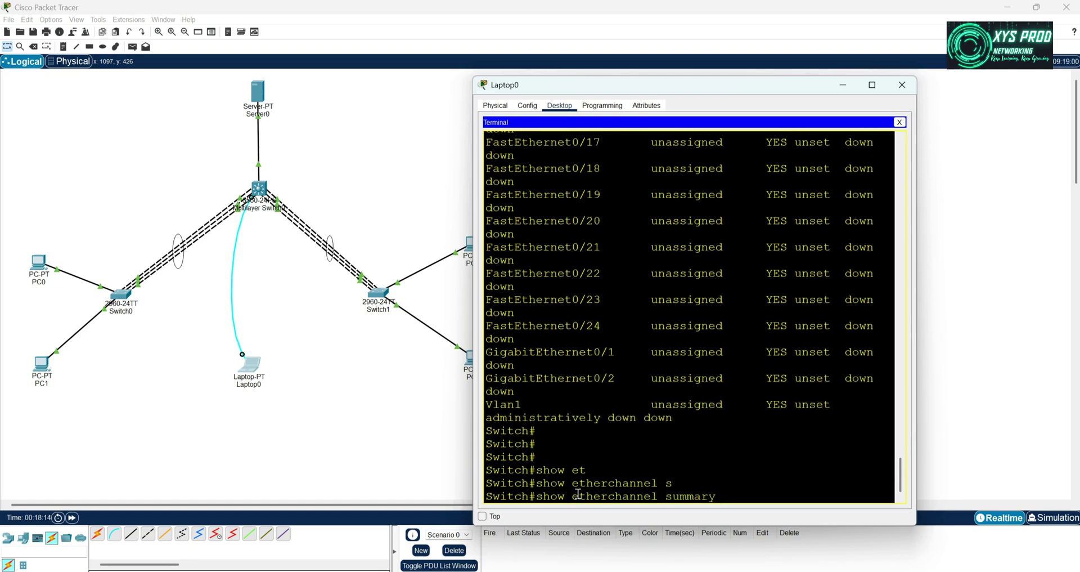
pyautogui.press('Return')
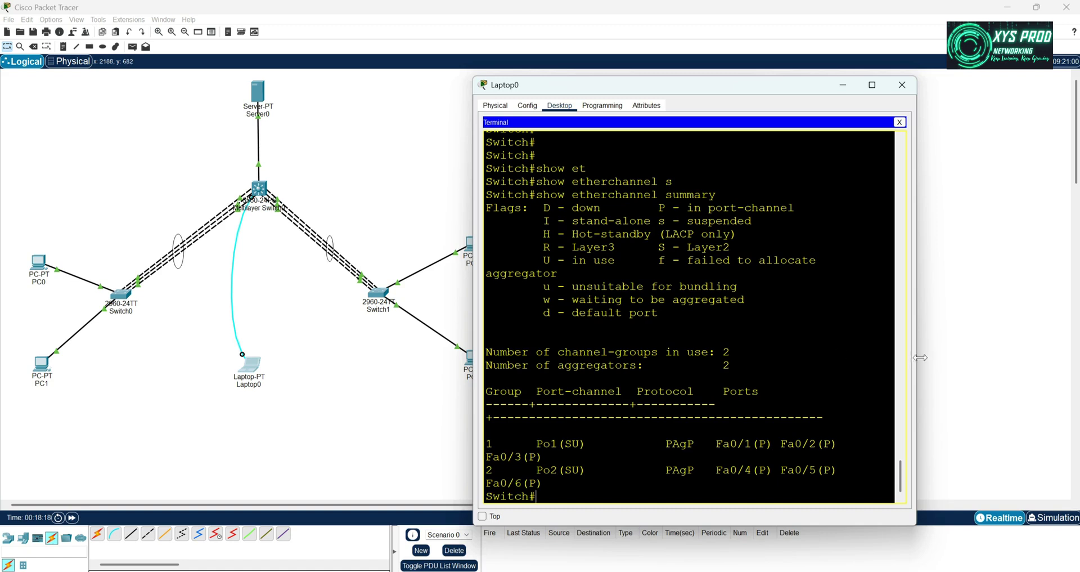
pyautogui.moveTo(916, 363); pyautogui.dragTo(1015, 363)
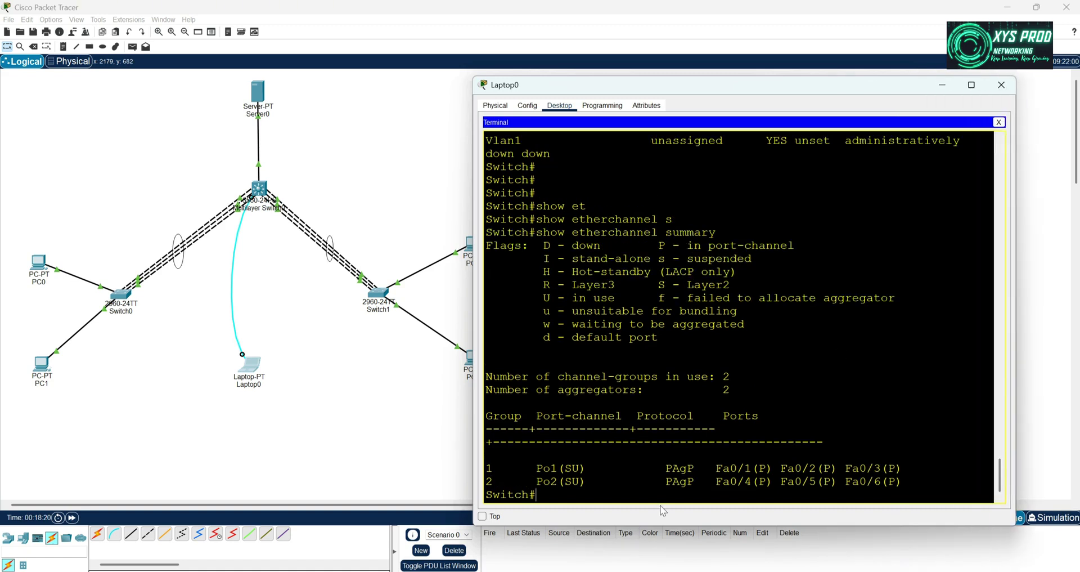
# Examine the status, protocol and member ports of Po1 and Po2 in the EtherChannel summary
pyautogui.moveTo(537, 469); pyautogui.dragTo(558, 469)
pyautogui.moveTo(666, 468); pyautogui.dragTo(695, 468)
pyautogui.moveTo(716, 469); pyautogui.dragTo(847, 468)
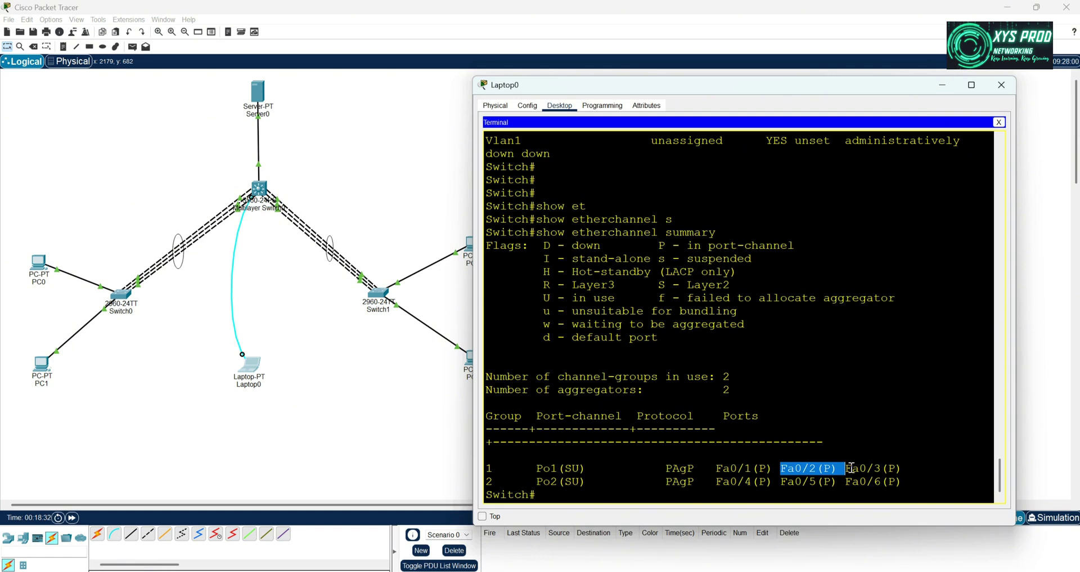
pyautogui.moveTo(847, 468); pyautogui.dragTo(881, 468)
pyautogui.moveTo(487, 482); pyautogui.dragTo(574, 481)
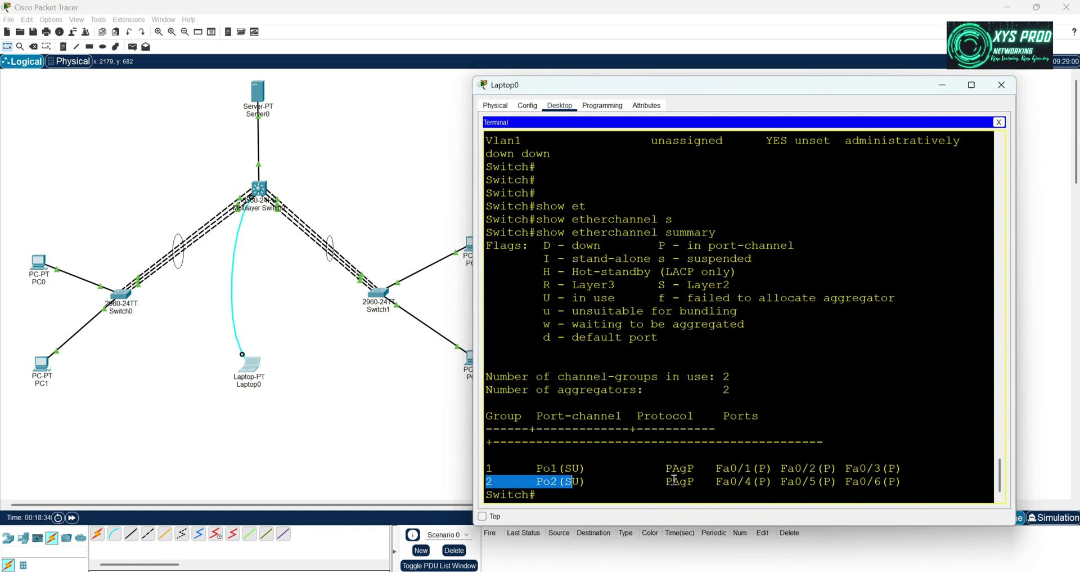
pyautogui.moveTo(666, 482); pyautogui.dragTo(810, 481)
pyautogui.click(908, 481)
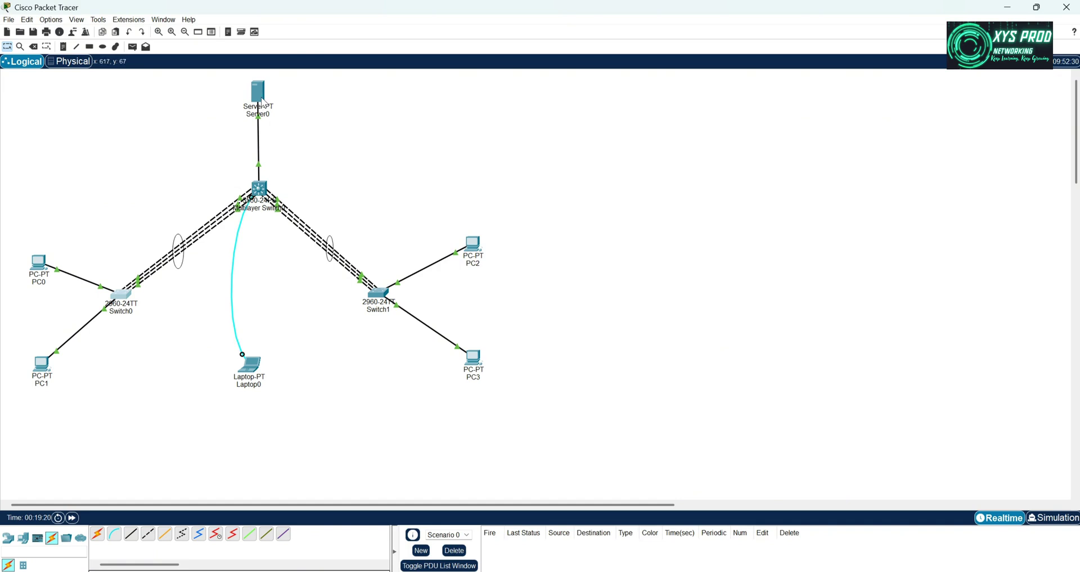
# Open PC0's command prompt and run ipconfig to check its IP settings
pyautogui.moveTo(259, 98)
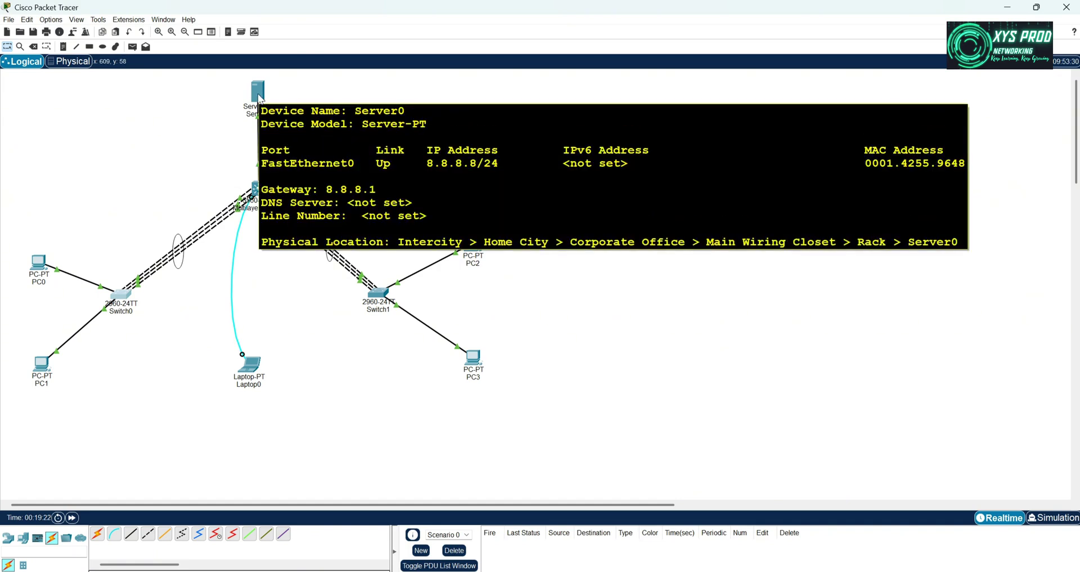
pyautogui.click(119, 294)
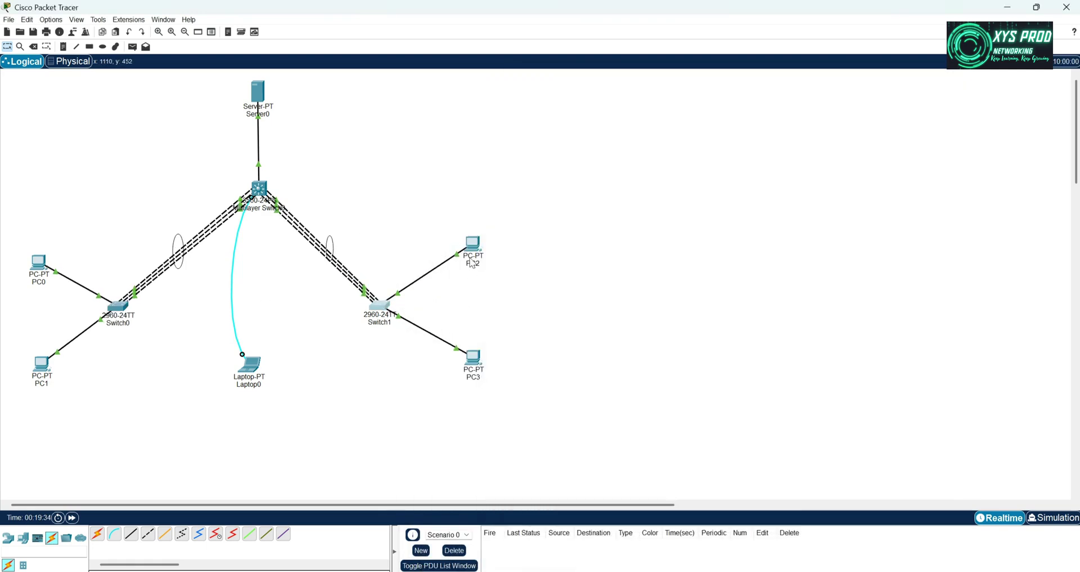
pyautogui.click(39, 262)
pyautogui.moveTo(653, 136); pyautogui.dragTo(783, 85)
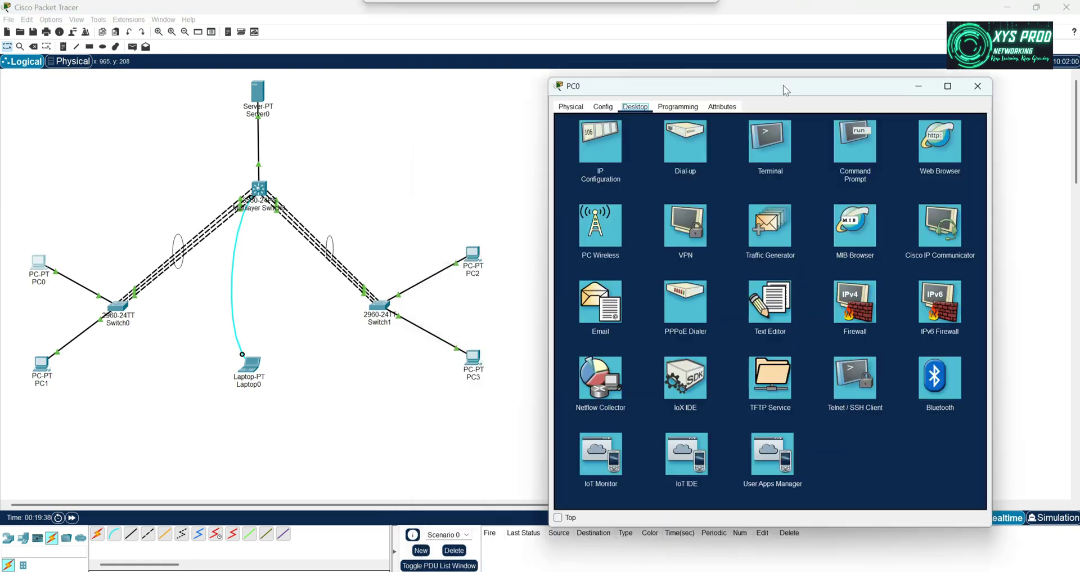
pyautogui.click(843, 138)
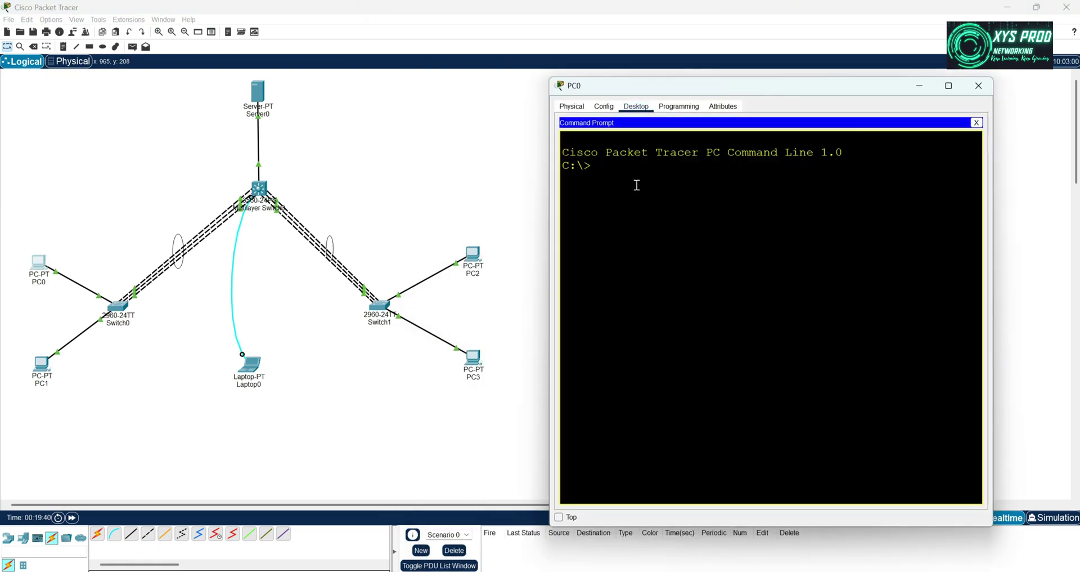
pyautogui.write('ipconfig')
pyautogui.press('Return')
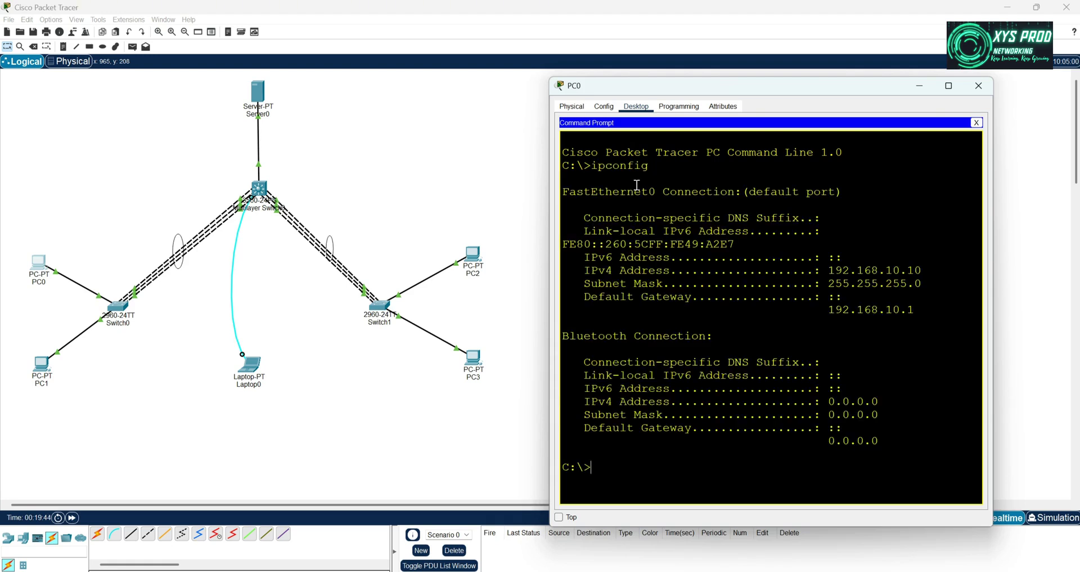
# Start a continuous ping from PC0 to Server0 at 8.8.8.8 and get the PC0 window out of the way
pyautogui.press('Return')
pyautogui.write('pin')
pyautogui.write('g -t')
pyautogui.write(' 192.')
pyautogui.write('8.8')
pyautogui.write('.8.8')
pyautogui.press('Return')
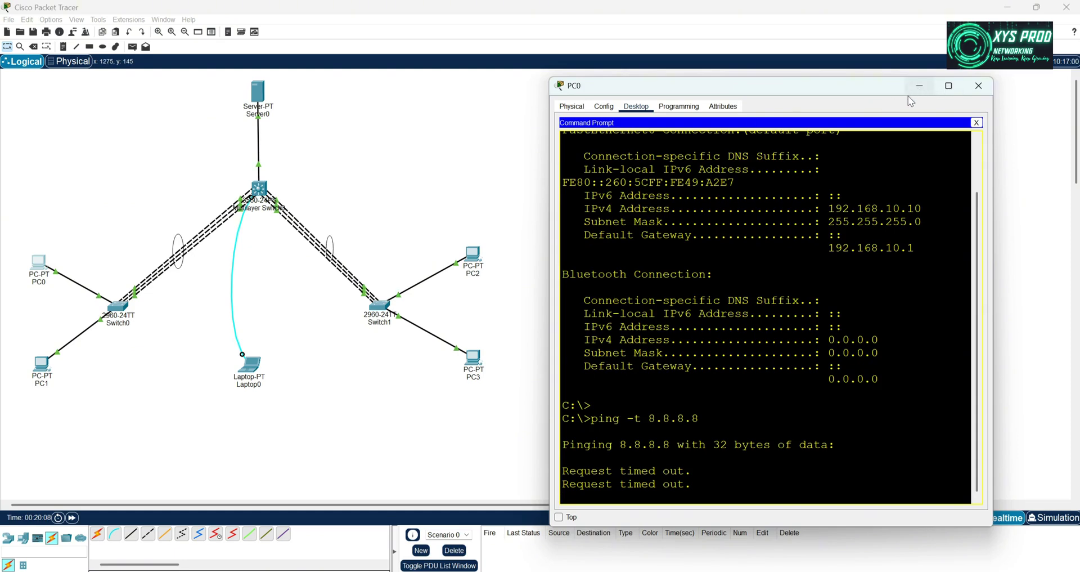
pyautogui.click(932, 92)
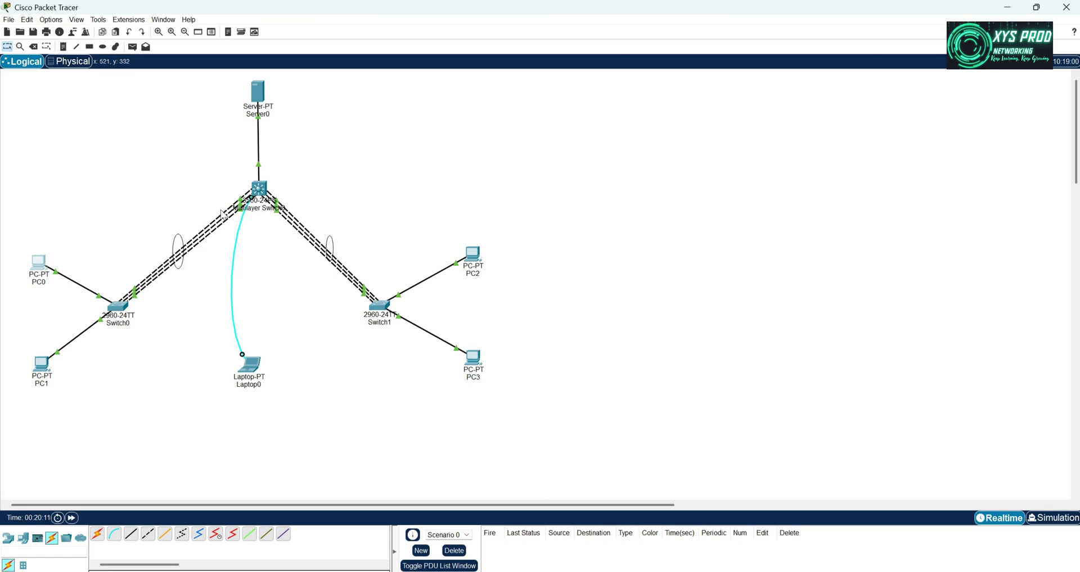
# Reopen Laptop0's terminal session to the multilayer switch with the default port configuration
pyautogui.click(249, 364)
pyautogui.moveTo(553, 142); pyautogui.dragTo(599, 53)
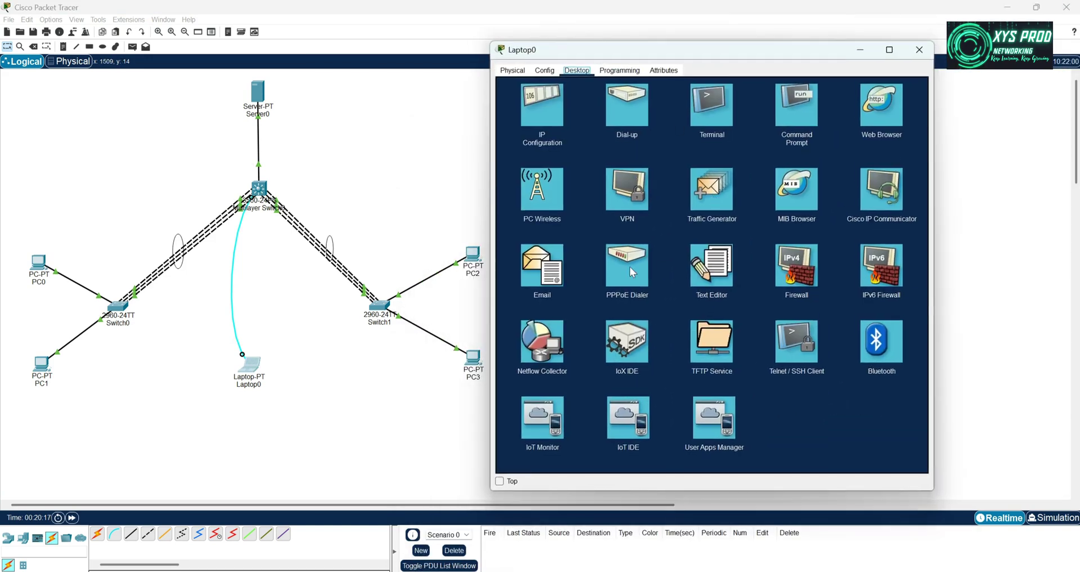
pyautogui.click(717, 117)
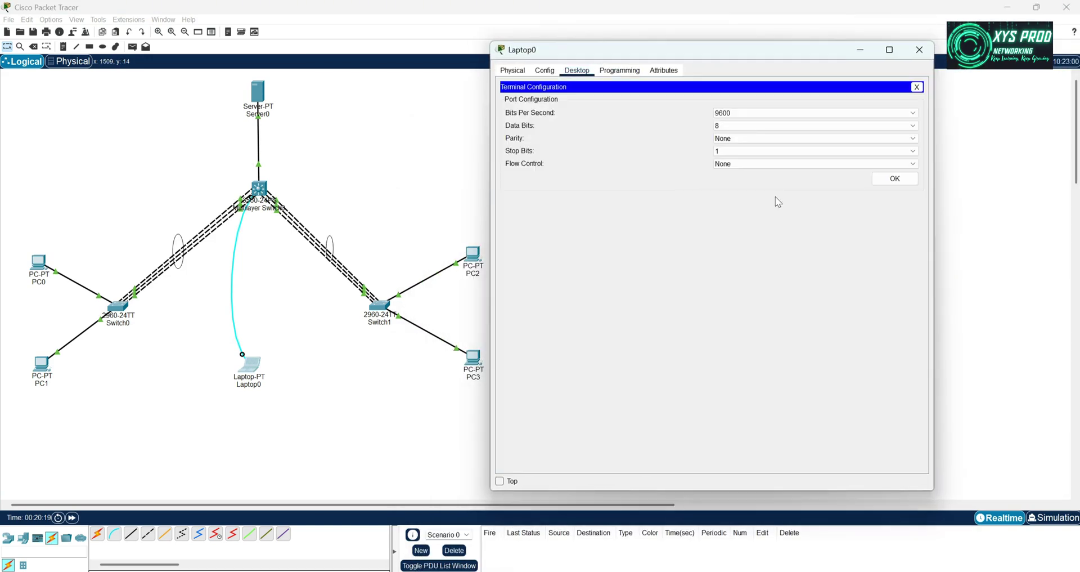
pyautogui.click(892, 178)
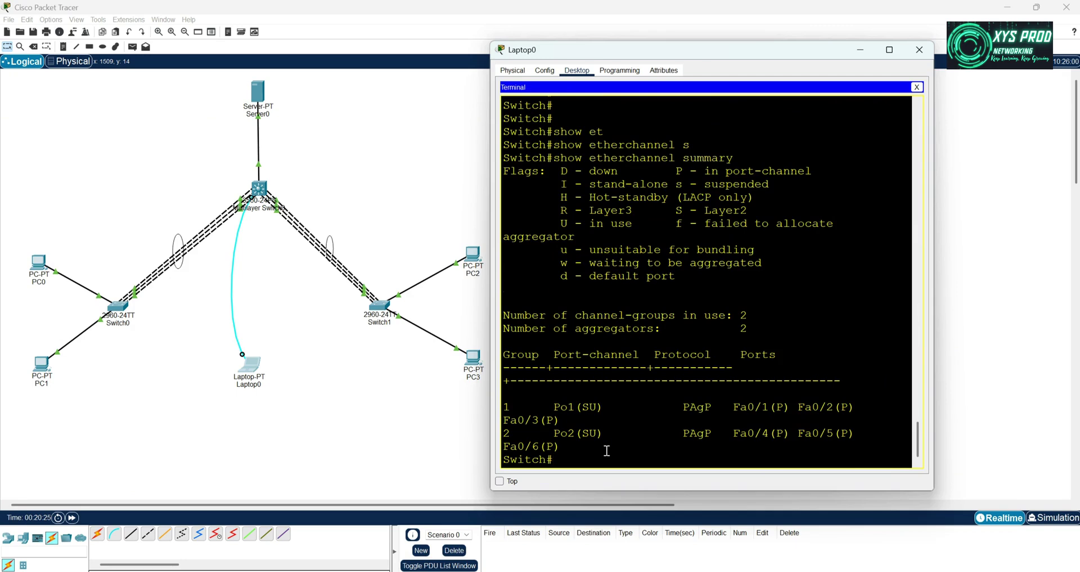
# Enter global configuration mode on the multilayer switch
pyautogui.press('Return')
pyautogui.press('Return')
pyautogui.press('Return')
pyautogui.write('conf t')
pyautogui.press('Return')
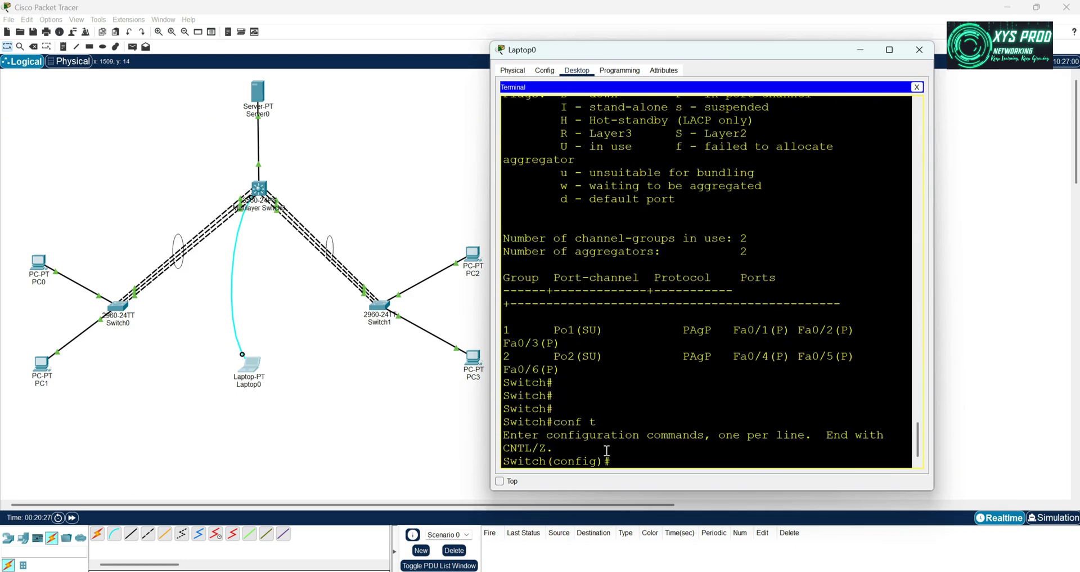
# Enter interface configuration for port-channel 1 with int po1
pyautogui.write('int')
pyautogui.press('BackSpace')
pyautogui.press('BackSpace')
pyautogui.write('int po 1')
pyautogui.press('BackSpace')
pyautogui.press('BackSpace')
pyautogui.press('BackSpace')
pyautogui.press('BackSpace')
pyautogui.moveTo(555, 330); pyautogui.dragTo(603, 332)
pyautogui.click(633, 460)
pyautogui.write('t po1')
pyautogui.press('Return')
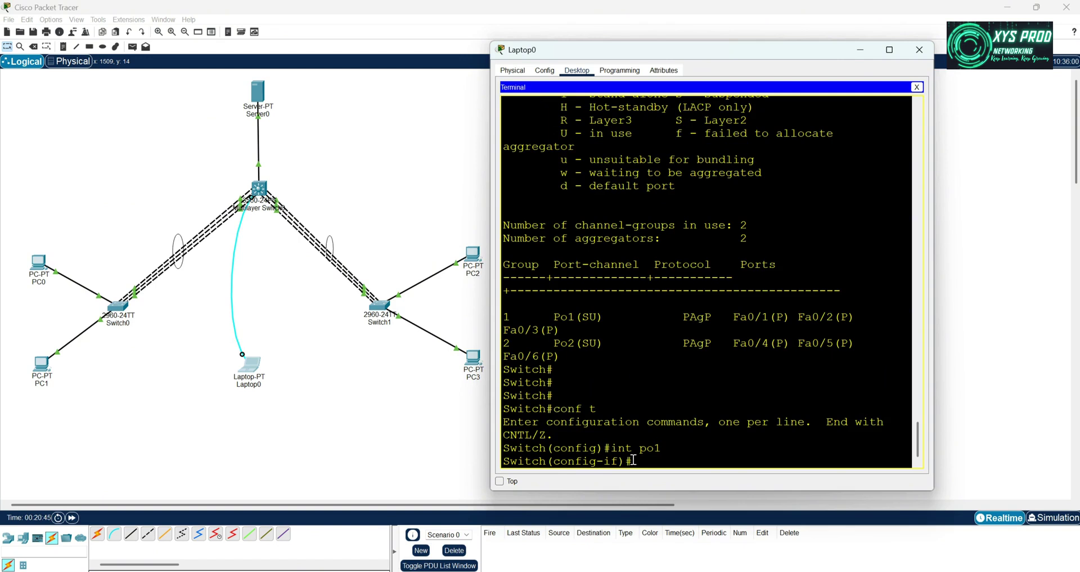
# Make port-channel 1 a routed Layer 3 interface with no switchport
pyautogui.write('hos sh')
pyautogui.press('Tab')
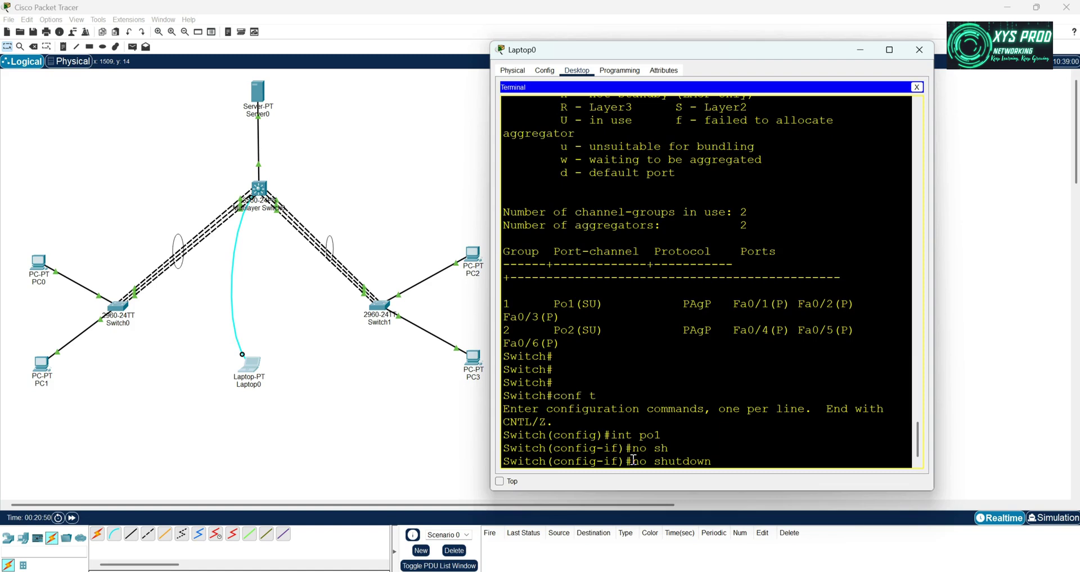
pyautogui.press('BackSpace')
pyautogui.press('BackSpace')
pyautogui.press('BackSpace')
pyautogui.press('BackSpace')
pyautogui.press('BackSpace')
pyautogui.write('witchport')
pyautogui.press('Return')
pyautogui.press('Return')
pyautogui.press('Return')
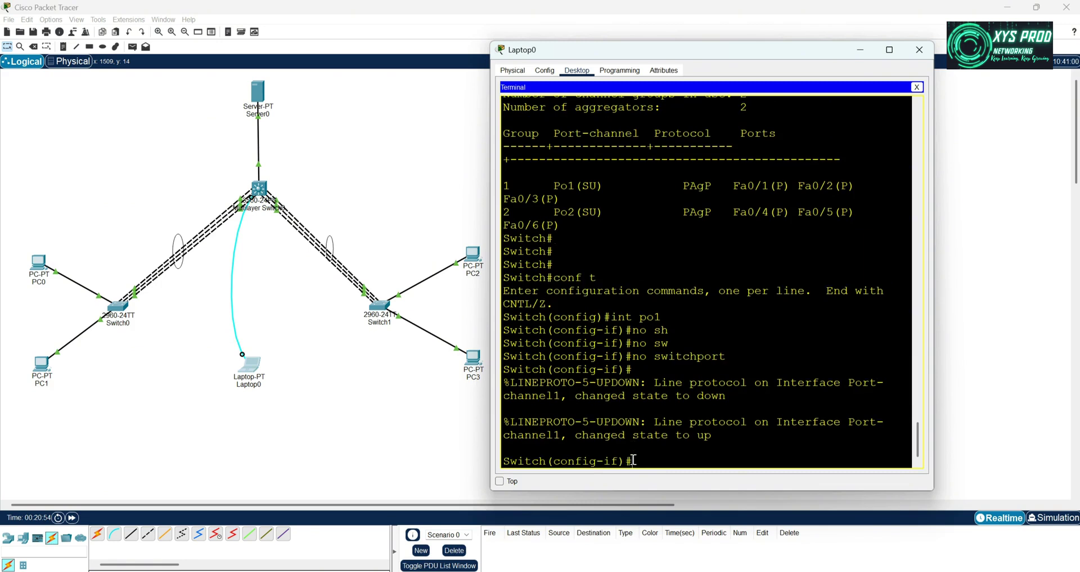
# Assign IP address 192.168.10.1 with mask 255.255.255.0 to port-channel 1
pyautogui.write('ip ')
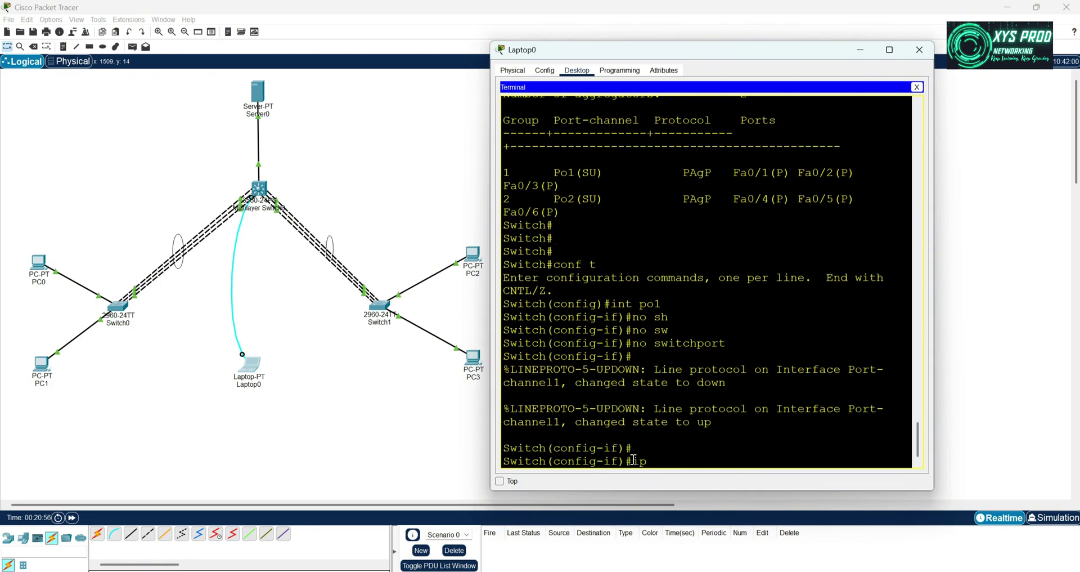
pyautogui.write('ad')
pyautogui.press('Tab')
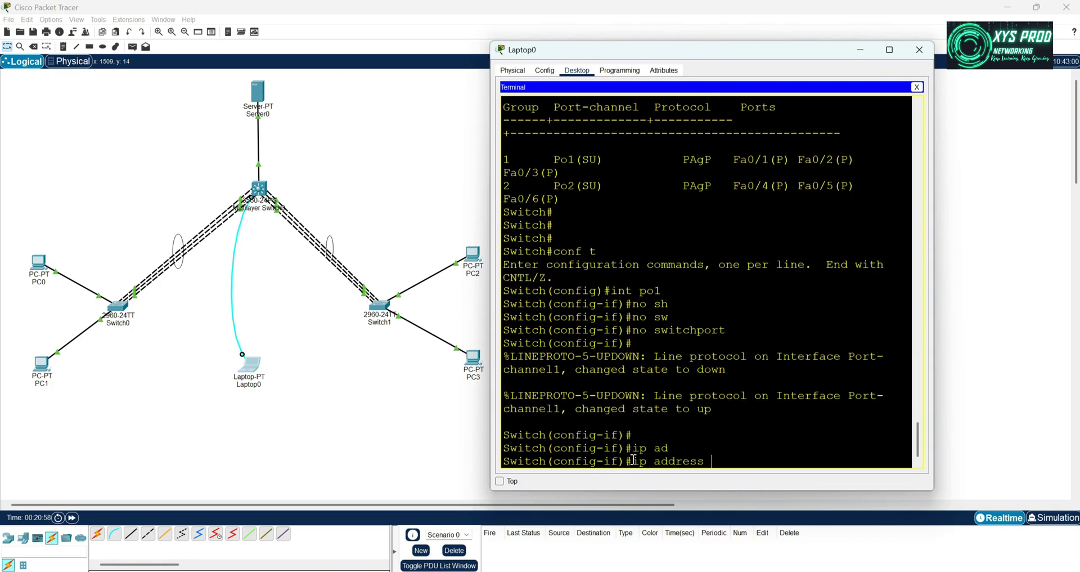
pyautogui.write('192.168.10.1 255.255.255.')
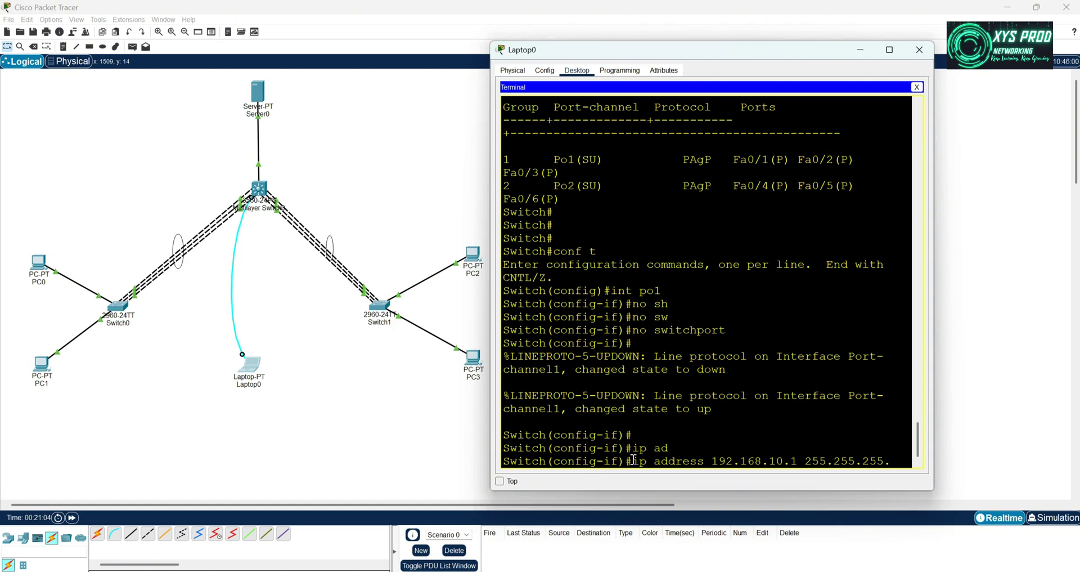
pyautogui.write('0')
pyautogui.press('Return')
# Bring up port-channel 1 with no shutdown
pyautogui.write('no')
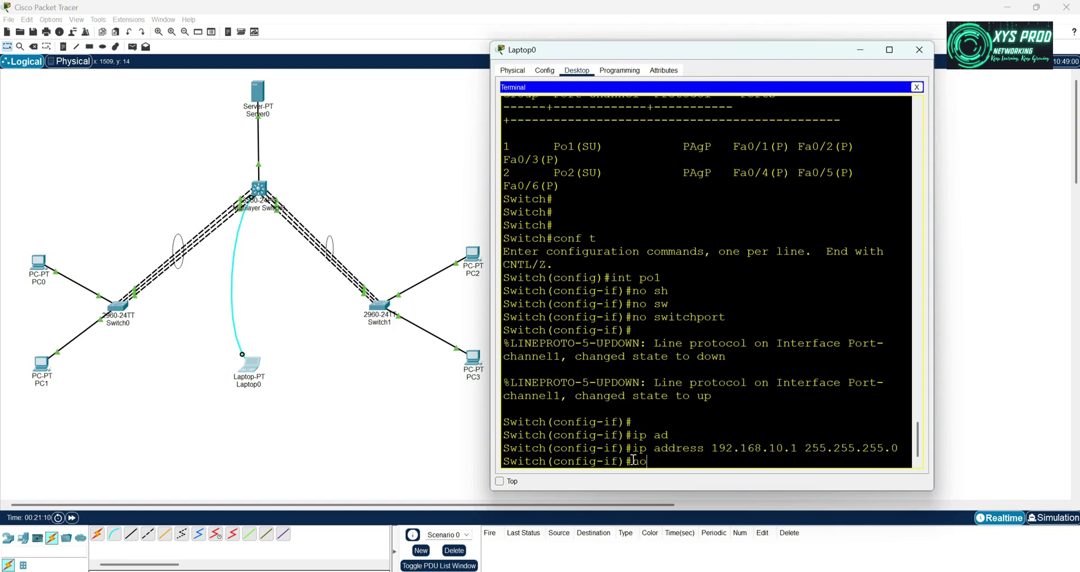
pyautogui.write(' sh')
pyautogui.press('Tab')
pyautogui.press('Return')
pyautogui.press('Return')
pyautogui.press('Return')
pyautogui.press('Return')
# Exit port-channel 1's interface configuration to global configuration mode
pyautogui.write('exit')
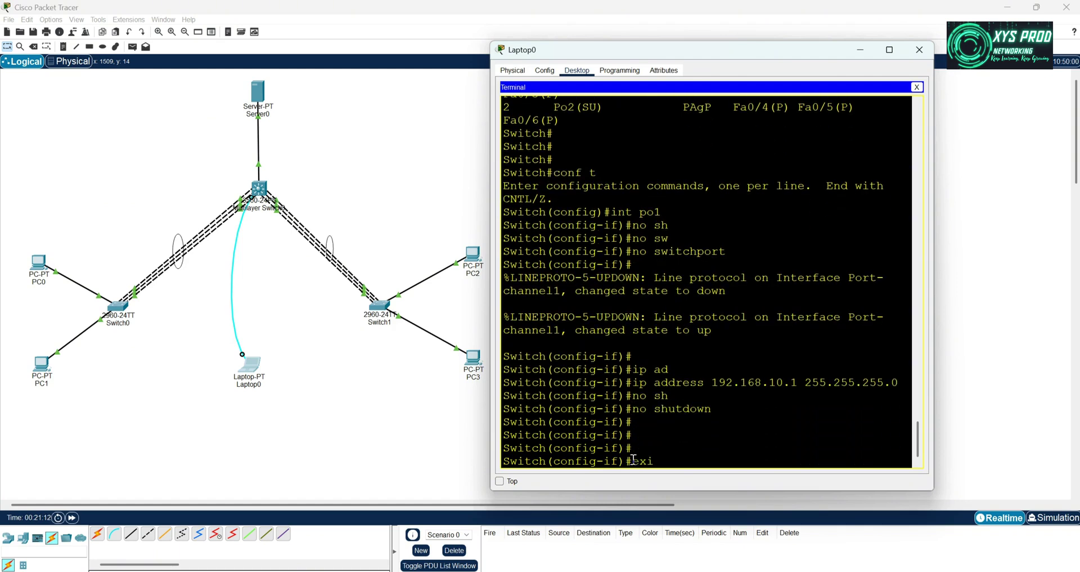
pyautogui.press('Return')
pyautogui.press('Return')
pyautogui.press('Return')
pyautogui.press('Return')
pyautogui.press('Return')
# Enter port-channel 2's interface configuration and make it a routed interface with no switchport
pyautogui.write('int')
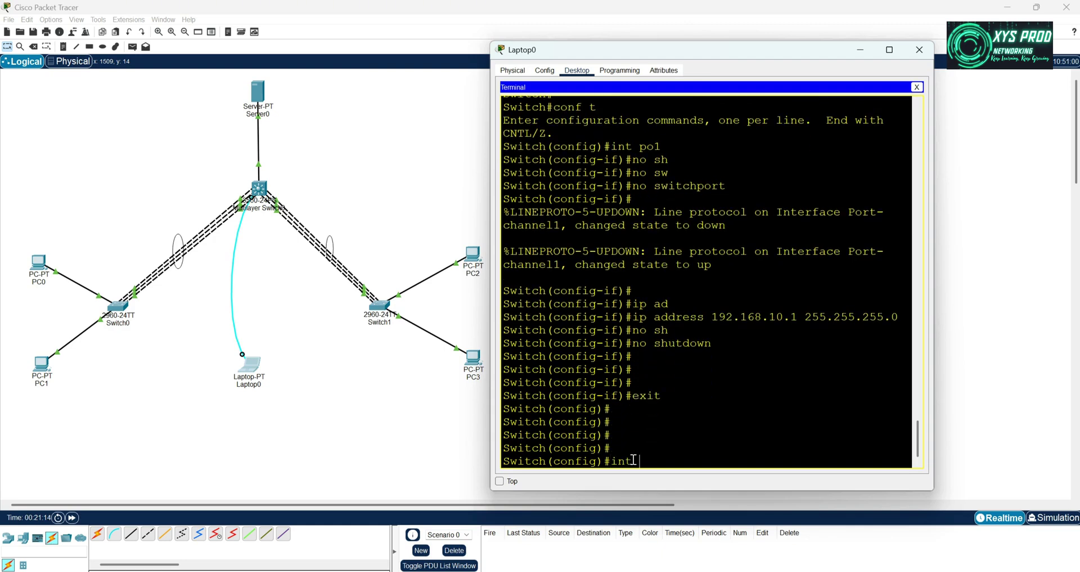
pyautogui.write('  po 2')
pyautogui.press('Return')
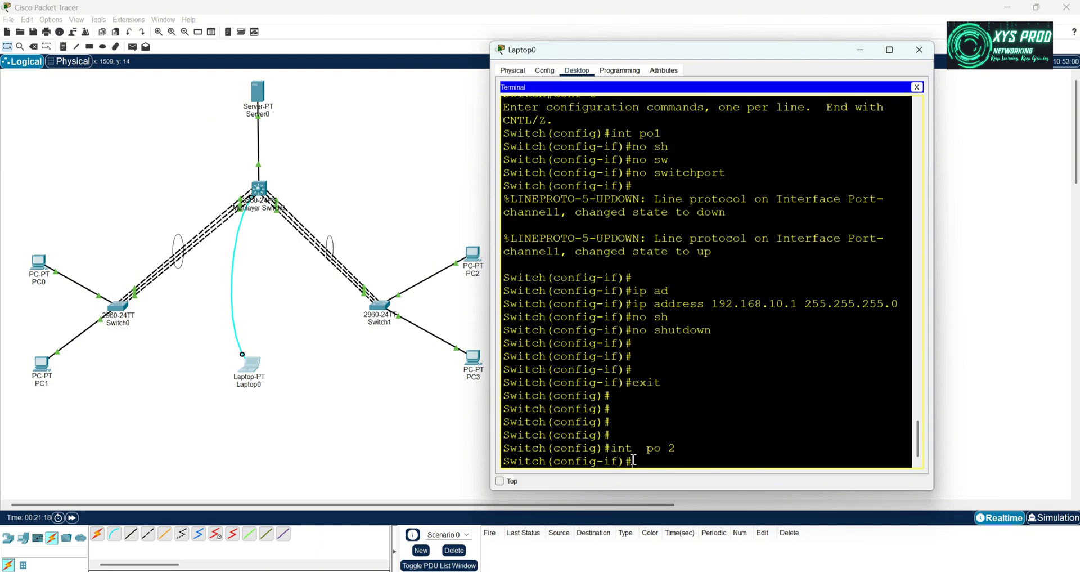
pyautogui.write('no s')
pyautogui.write(' sw')
pyautogui.press('Tab')
pyautogui.press('Return')
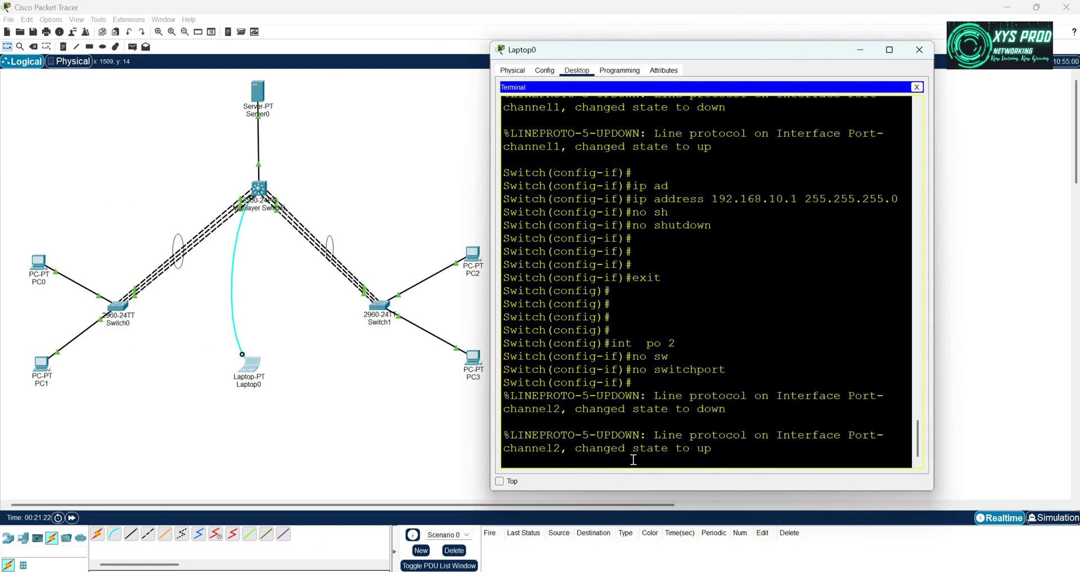
pyautogui.press('Return')
# Assign IP address 192.168.20.1 with mask 255.255.255.0 to port-channel 2
pyautogui.write('ip a')
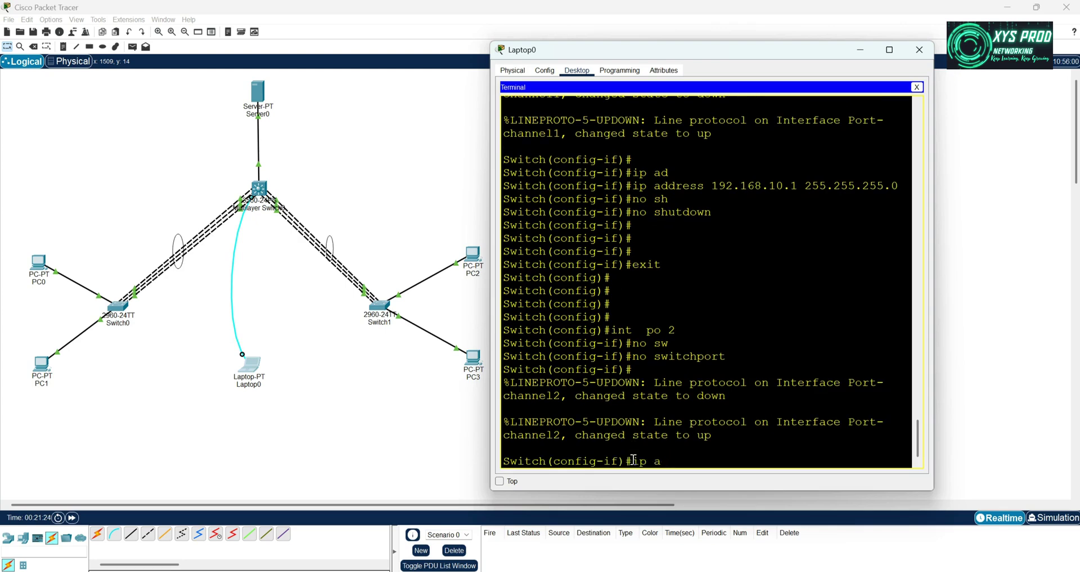
pyautogui.write('dd')
pyautogui.press('Tab')
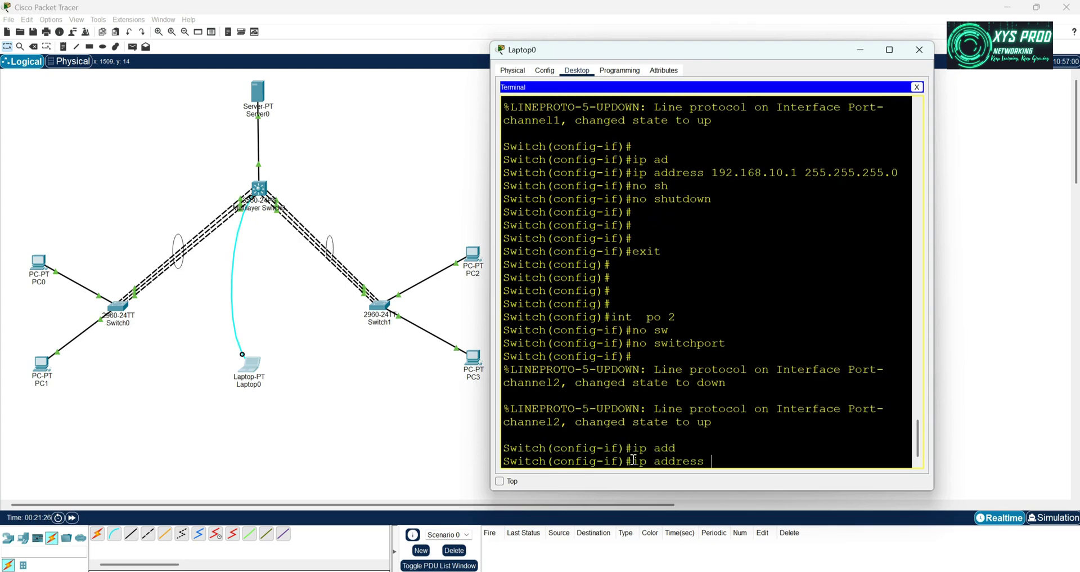
pyautogui.write('192.168.20.1 255.2')
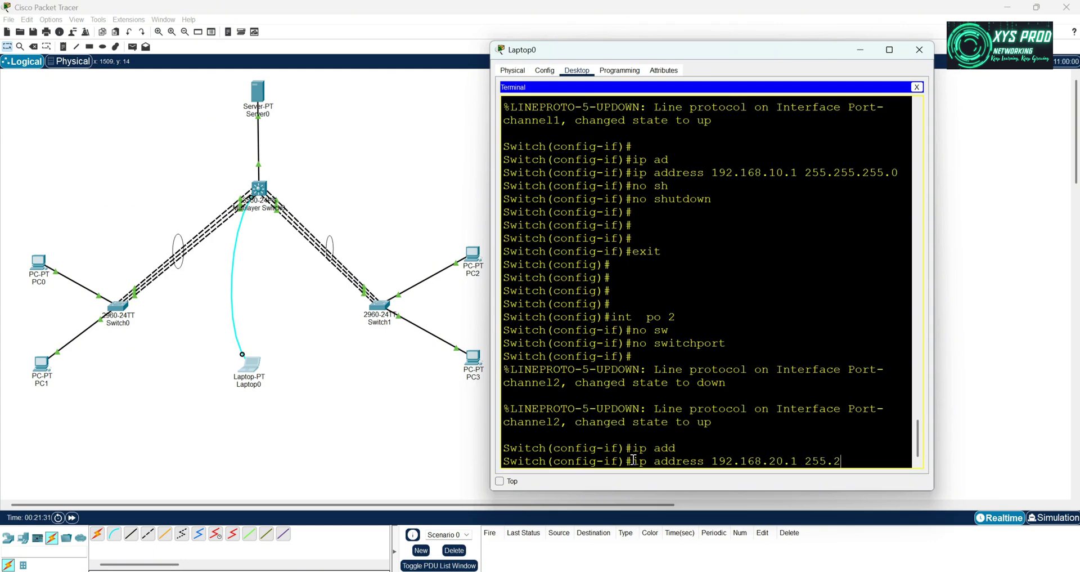
pyautogui.write('55.255.0')
pyautogui.press('Return')
pyautogui.press('Return')
# Bring up port-channel 2 with no shutdown
pyautogui.write('no sh')
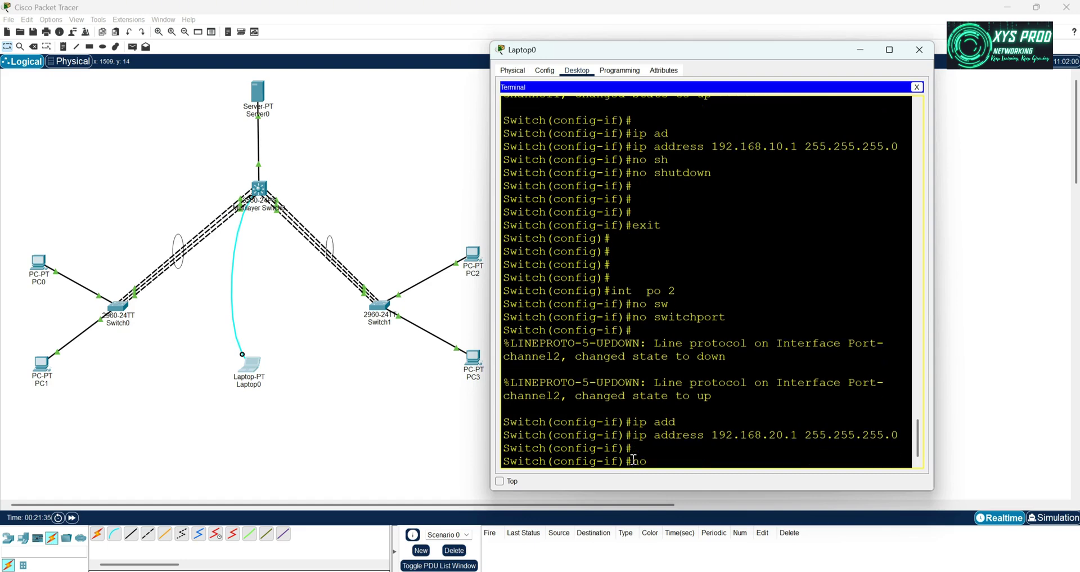
pyautogui.press('Tab')
pyautogui.press('Return')
pyautogui.press('Return')
pyautogui.press('Return')
pyautogui.press('Return')
pyautogui.press('Return')
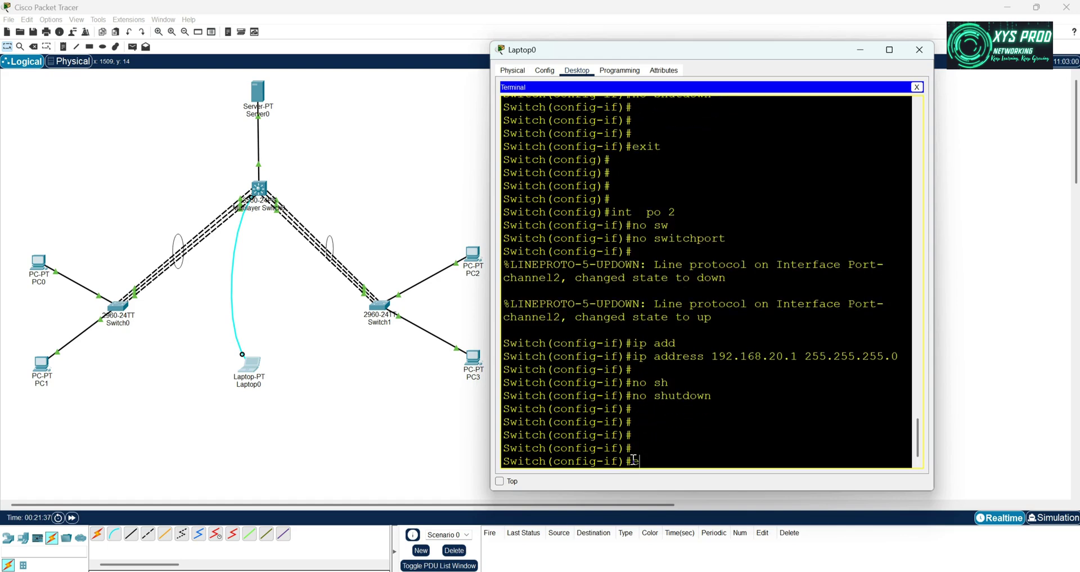
# Exit port-channel 2's interface configuration to global configuration mode
pyautogui.write('exit')
pyautogui.press('Return')
pyautogui.press('Return')
pyautogui.press('Return')
pyautogui.press('Return')
pyautogui.press('Return')
pyautogui.press('Return')
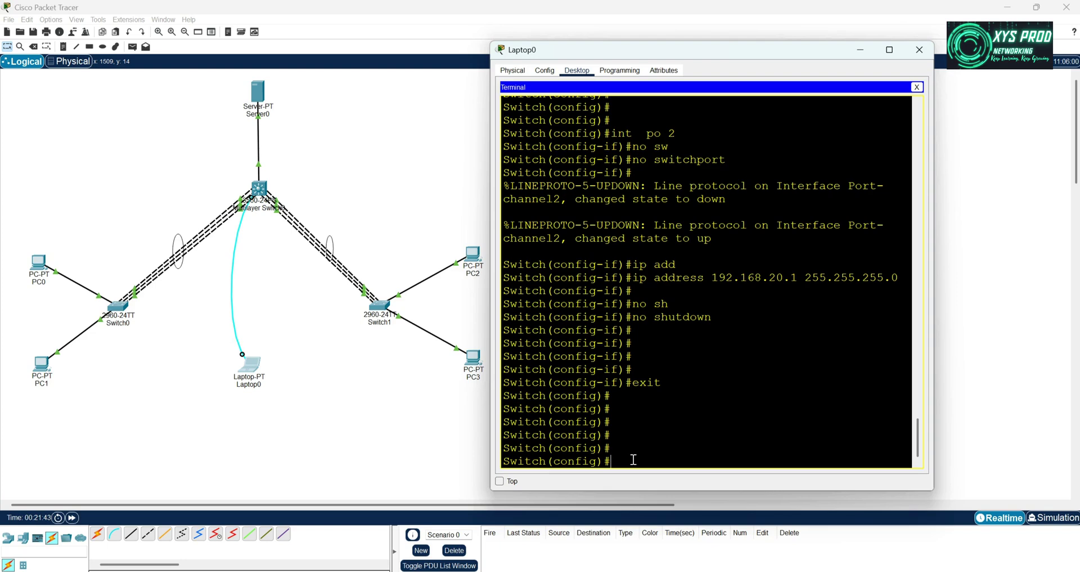
pyautogui.press('Return')
pyautogui.press('Return')
pyautogui.press('Return')
pyautogui.press('Return')
pyautogui.press('Return')
pyautogui.press('Return')
pyautogui.press('Return')
pyautogui.press('Return')
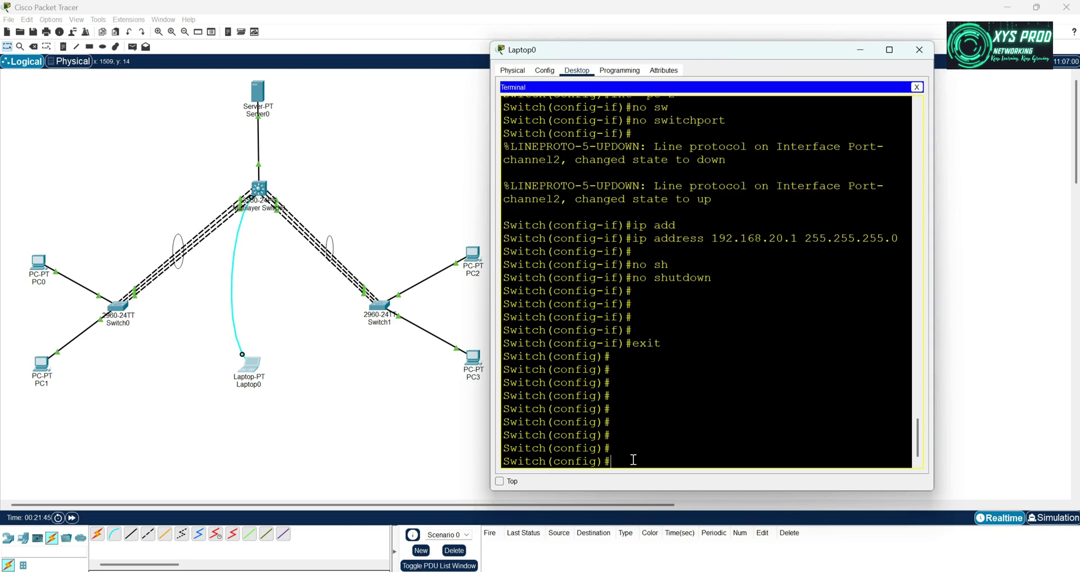
pyautogui.press('BackSpace')
pyautogui.press('BackSpace')
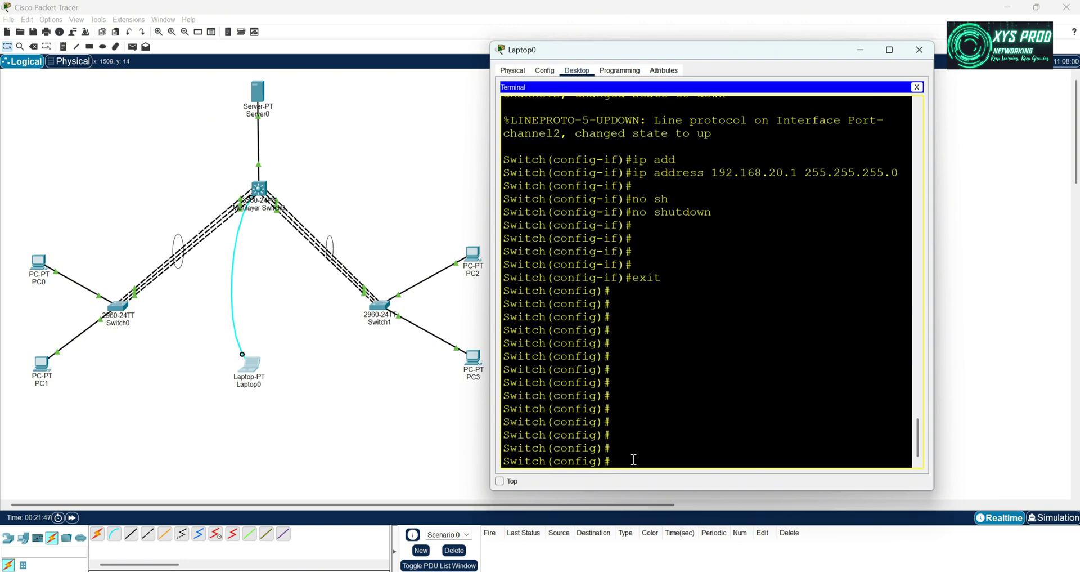
# Exit global configuration mode to privileged EXEC mode
pyautogui.write('exit')
pyautogui.press('Return')
pyautogui.press('Return')
pyautogui.press('Return')
pyautogui.press('Return')
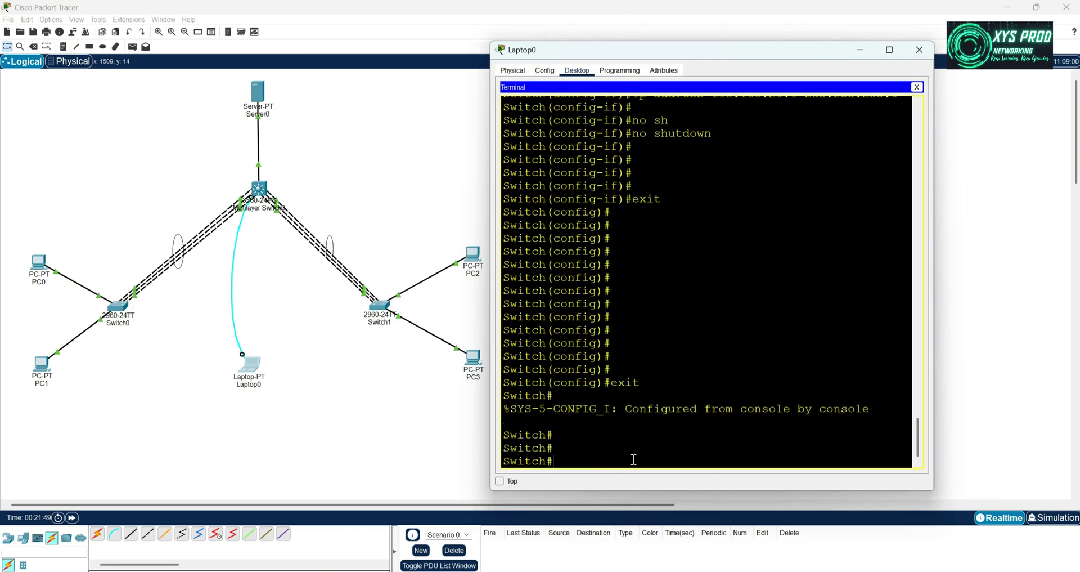
# Display the EtherChannel summary and the brief IP interface list, and check the addresses of Port-channel1 and Port-channel2
pyautogui.write('show')
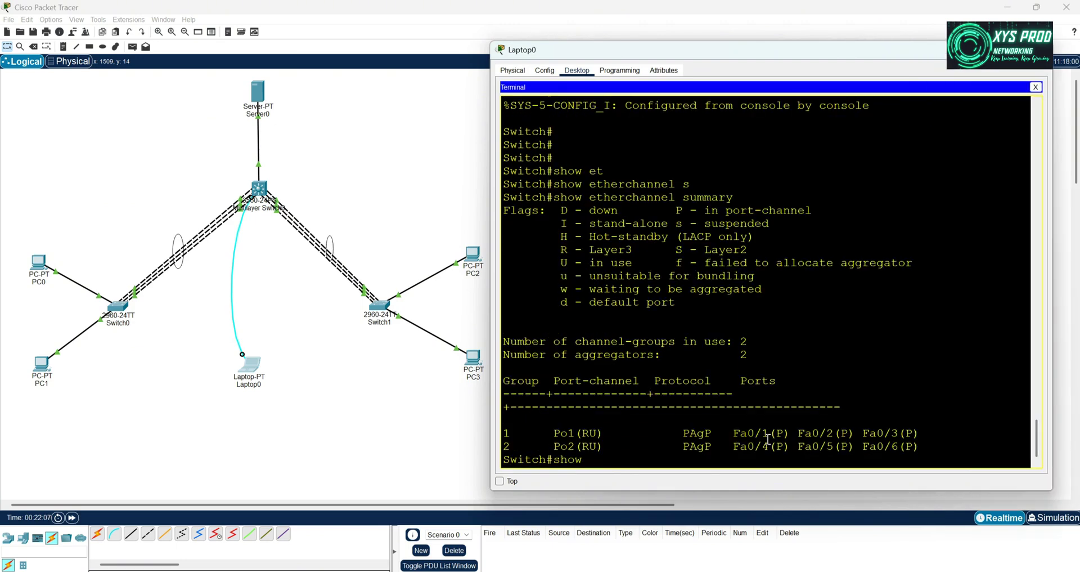
pyautogui.write('ip in')
pyautogui.write('t br')
pyautogui.press('Tab')
pyautogui.press('Return')
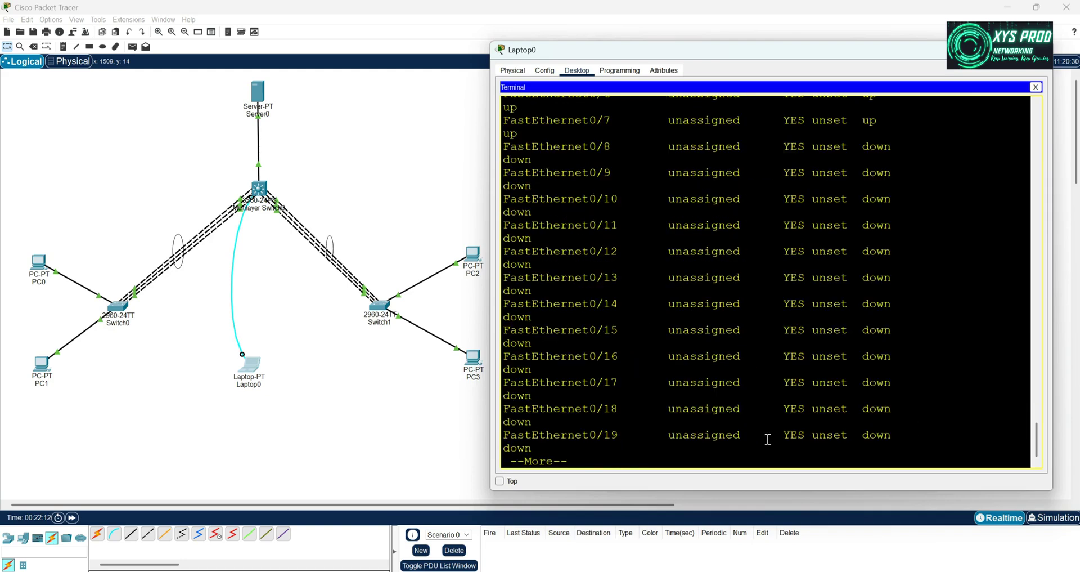
pyautogui.scroll(8, 768, 438)
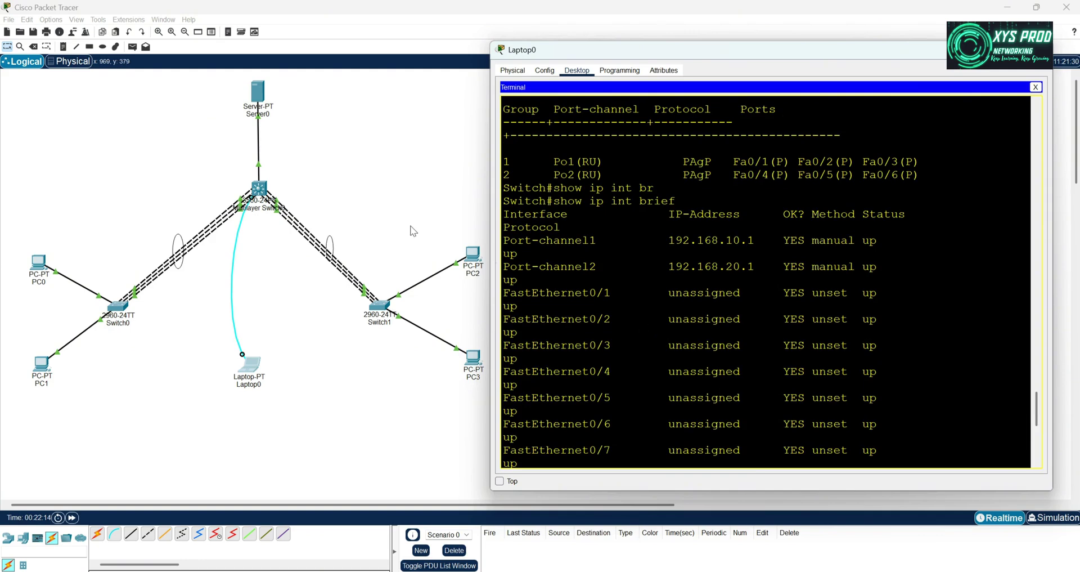
pyautogui.moveTo(505, 240); pyautogui.dragTo(756, 240)
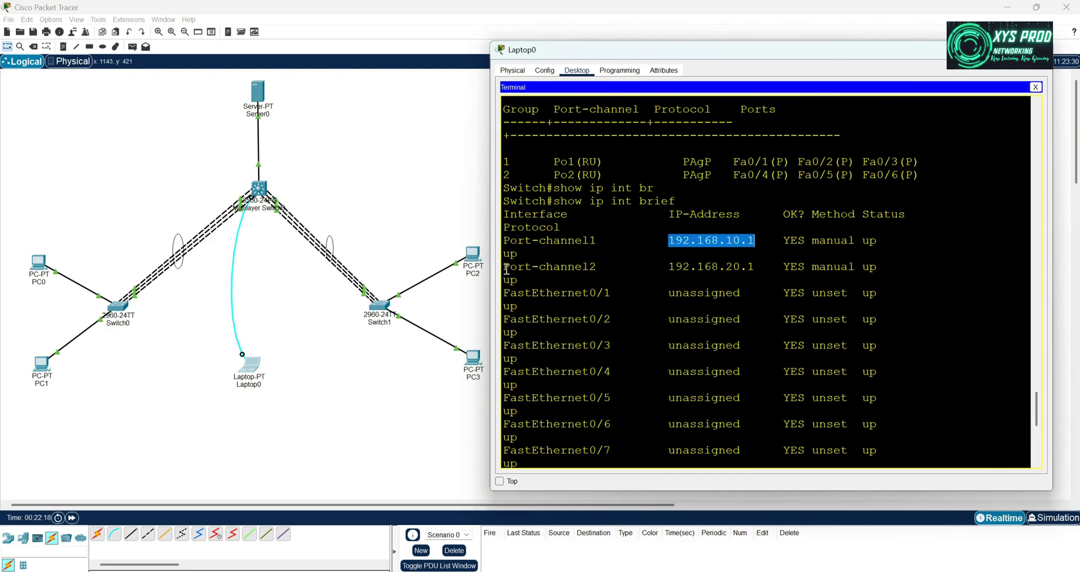
pyautogui.moveTo(504, 267); pyautogui.dragTo(669, 267)
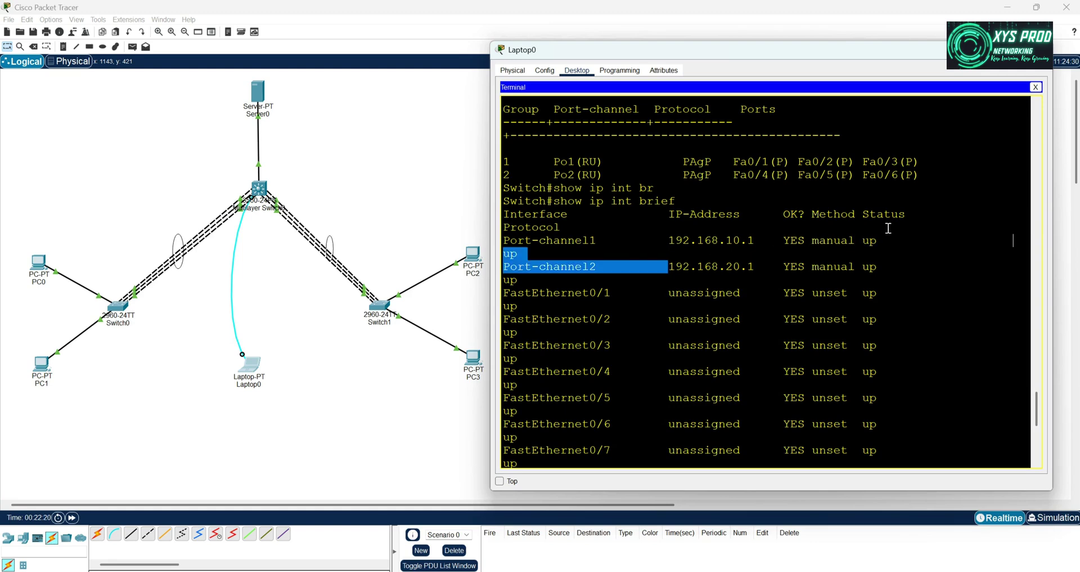
# Close Laptop0's window and check the ping to 8.8.8.8 in PC0's command prompt
pyautogui.click(1042, 49)
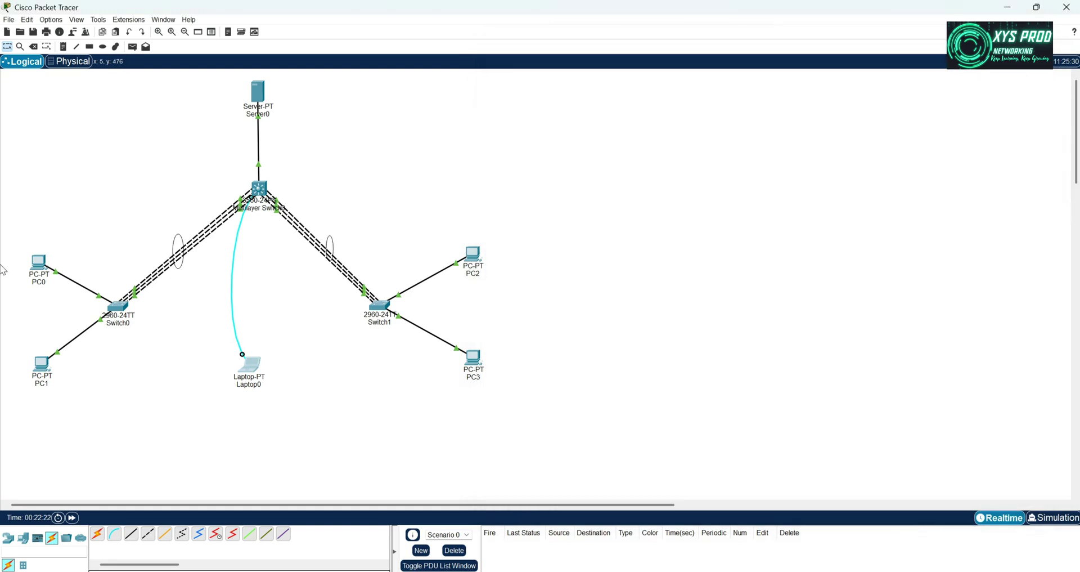
pyautogui.click(39, 264)
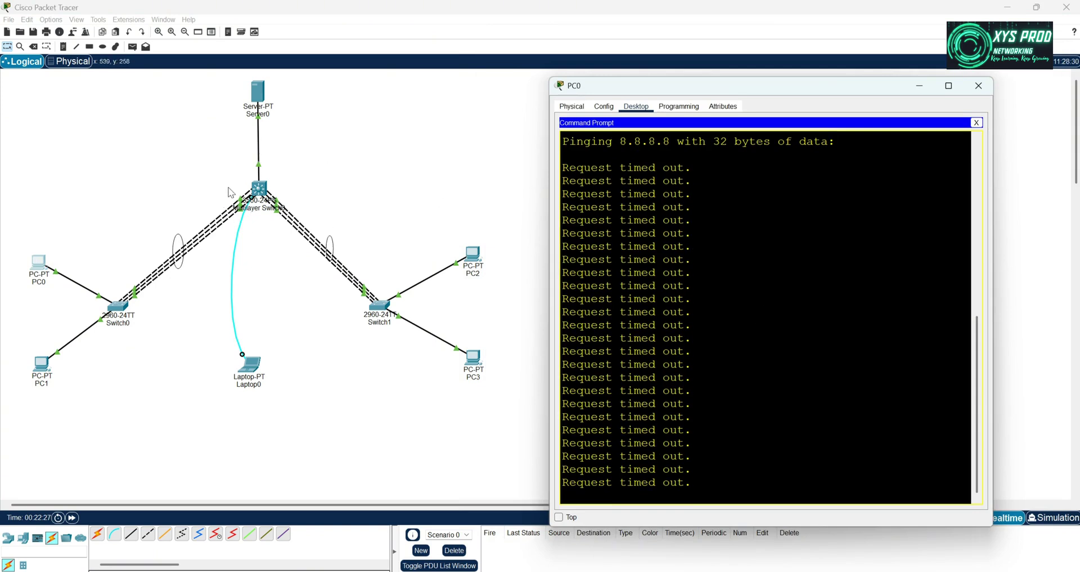
pyautogui.click(333, 266)
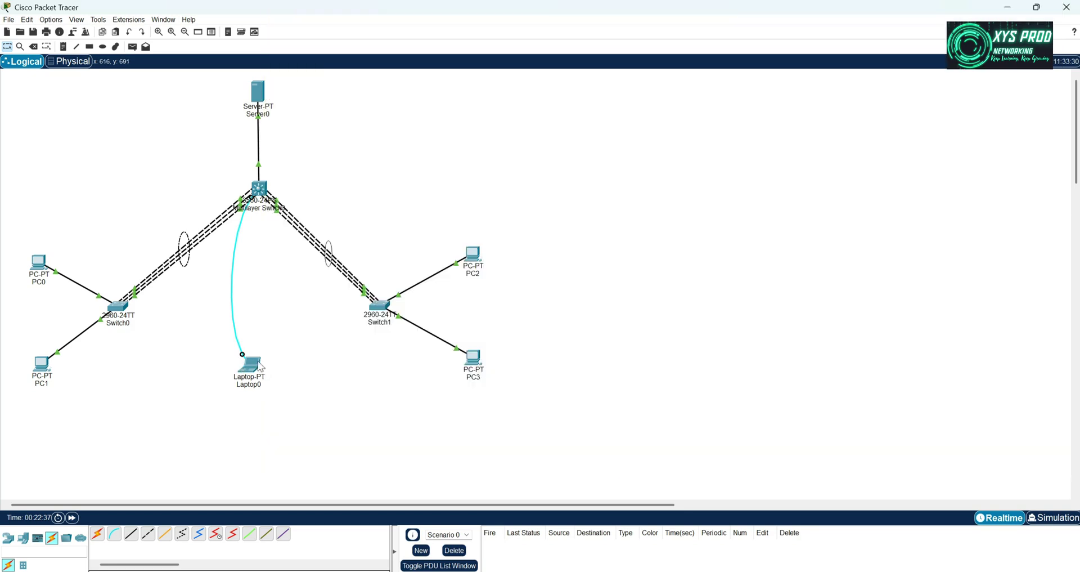
# Reopen the console terminal on Laptop0 and enter the multilayer switch's global configuration mode with conf t
pyautogui.click(249, 365)
pyautogui.moveTo(655, 156); pyautogui.dragTo(757, 80)
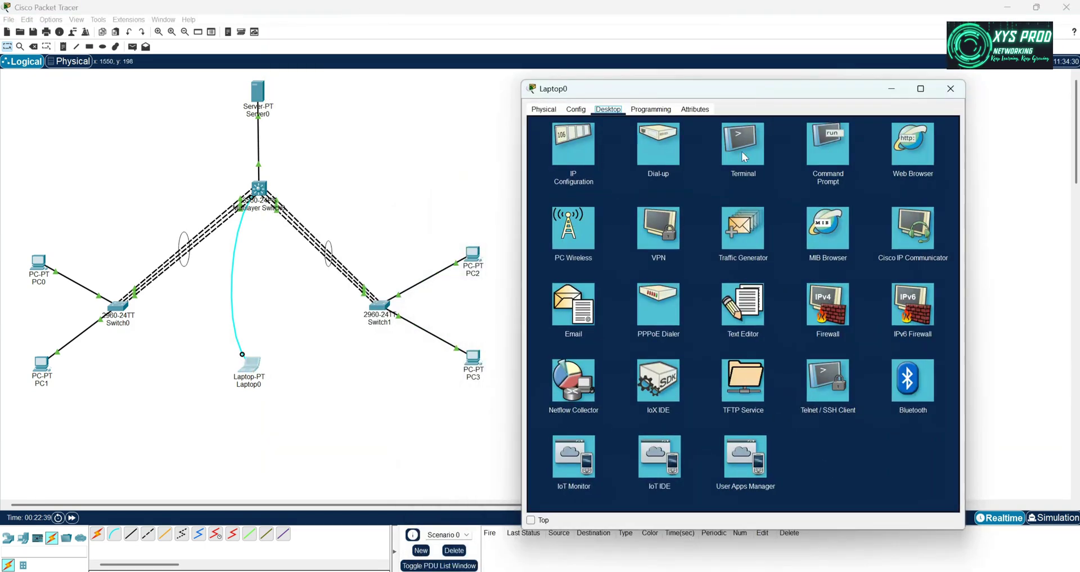
pyautogui.click(742, 149)
pyautogui.click(926, 217)
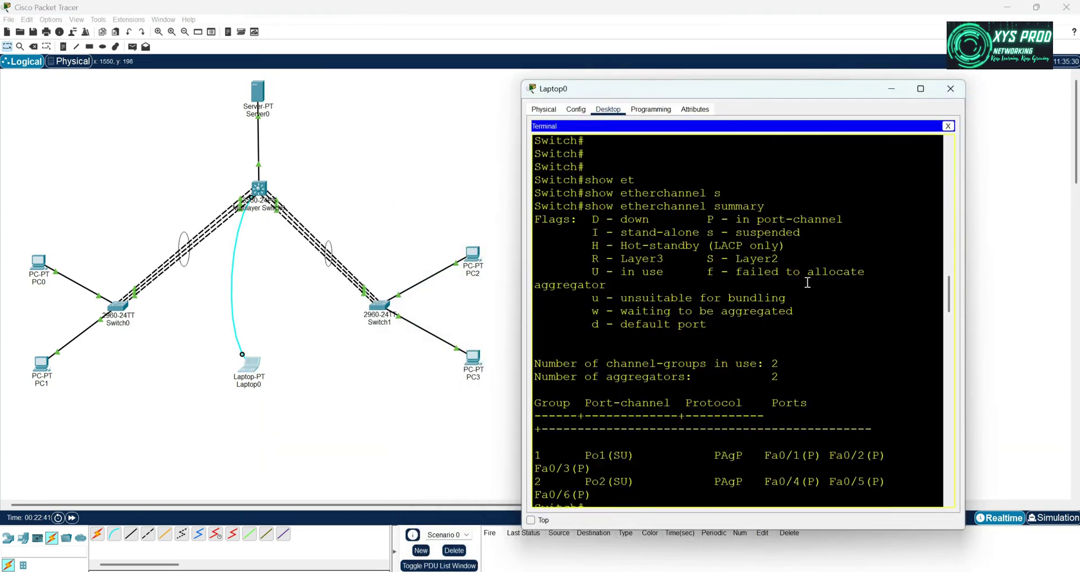
pyautogui.moveTo(778, 91); pyautogui.dragTo(765, 63)
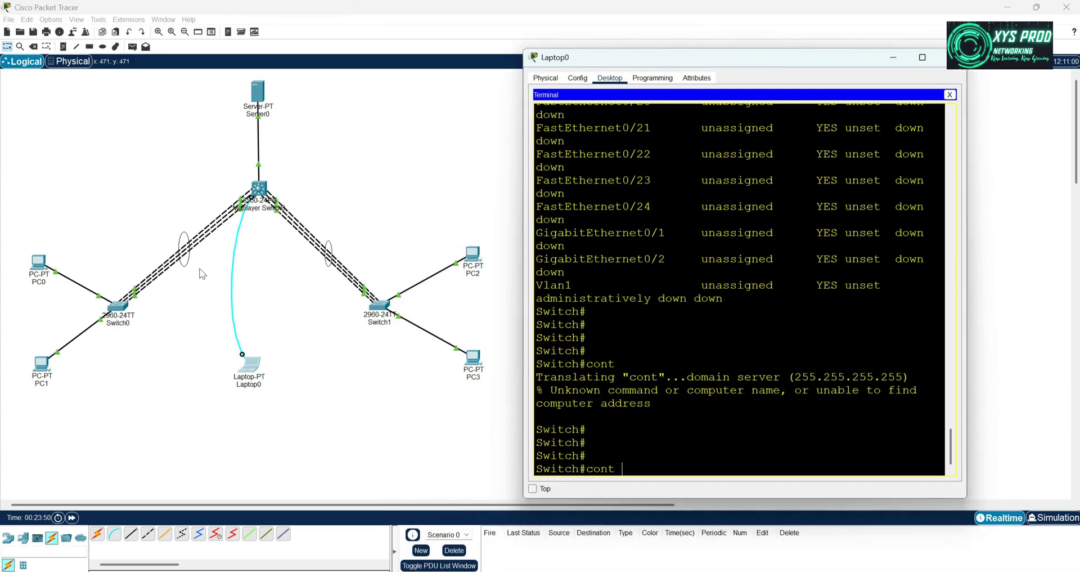
pyautogui.write('t')
pyautogui.press('Return')
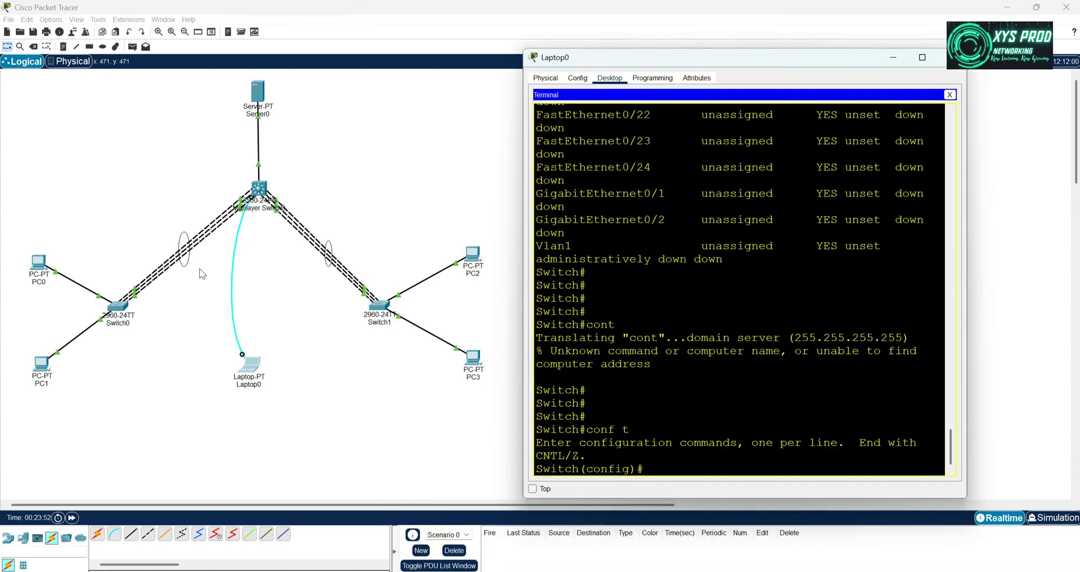
pyautogui.press('Return')
pyautogui.press('Return')
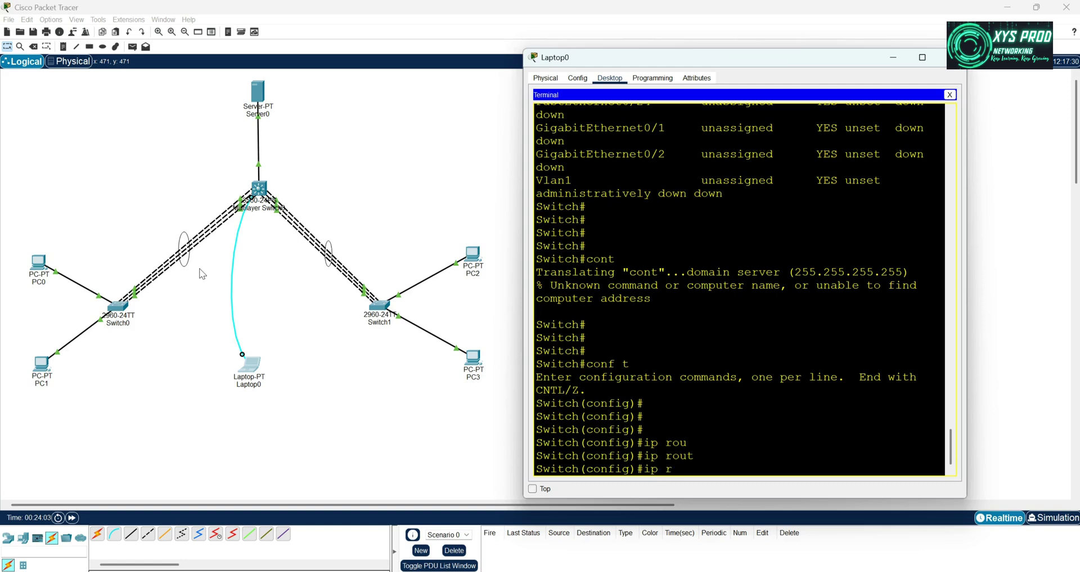
# Enable layer 3 routing on the multilayer switch with ip routing
pyautogui.press('Tab')
pyautogui.press('Return')
pyautogui.press('Return')
pyautogui.press('Return')
pyautogui.press('Return')
pyautogui.press('Return')
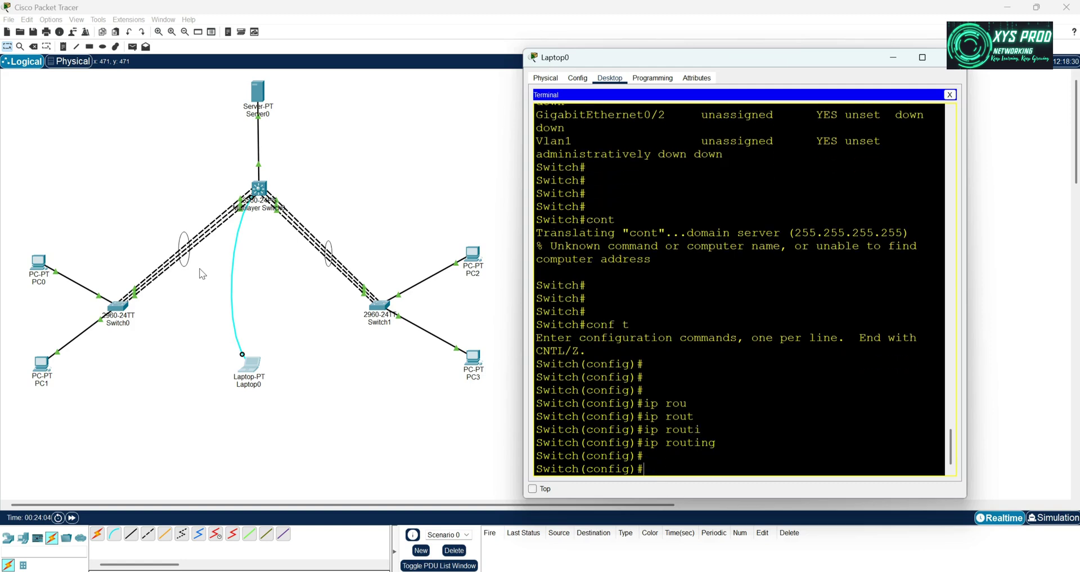
# Leave global configuration mode and save the switch's configuration with wr
pyautogui.write('exit')
pyautogui.press('Return')
pyautogui.press('Return')
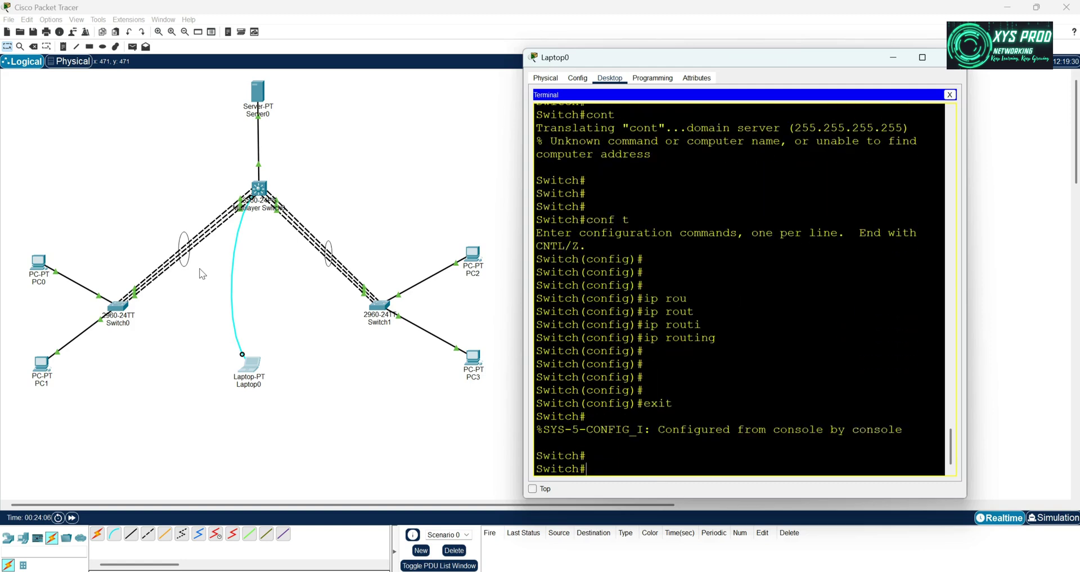
pyautogui.write('wr')
pyautogui.press('Return')
pyautogui.press('Return')
pyautogui.press('Return')
pyautogui.press('Return')
pyautogui.press('Return')
# Exit the switch's privileged console session and close Laptop0's window
pyautogui.write('exit')
pyautogui.press('Return')
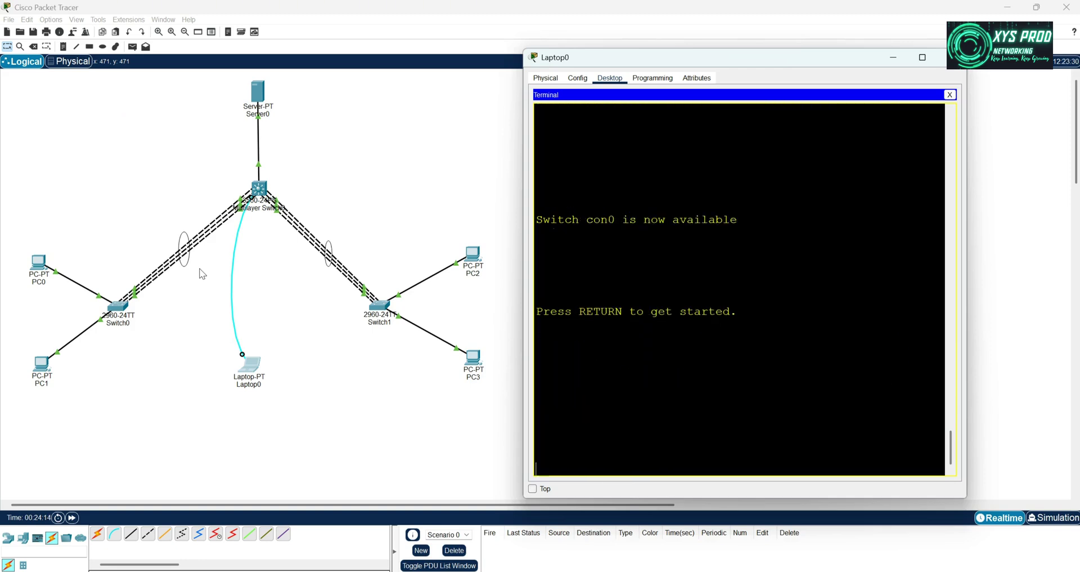
pyautogui.press('Return')
pyautogui.press('Return')
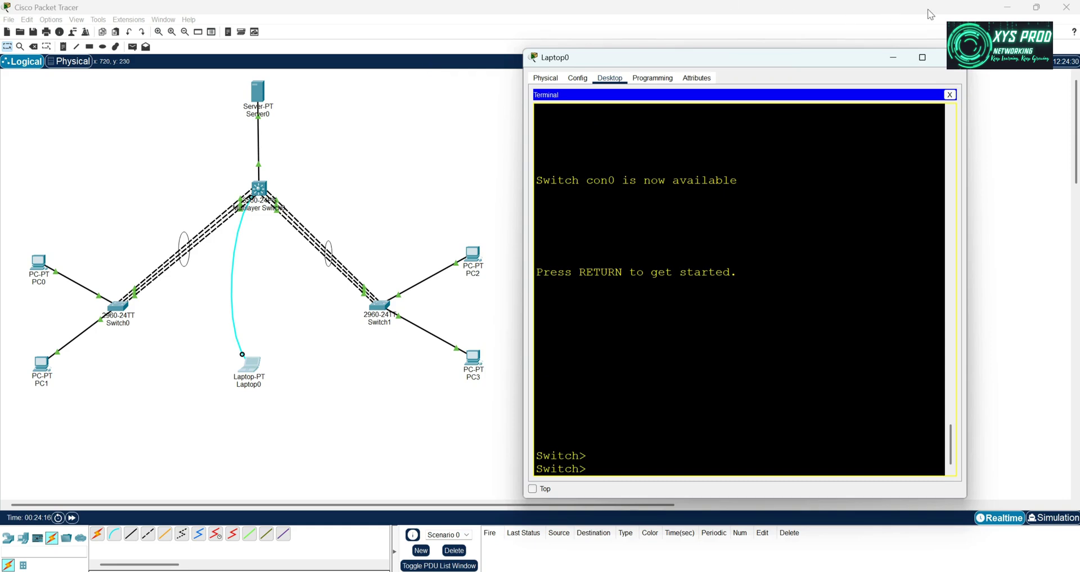
pyautogui.click(947, 57)
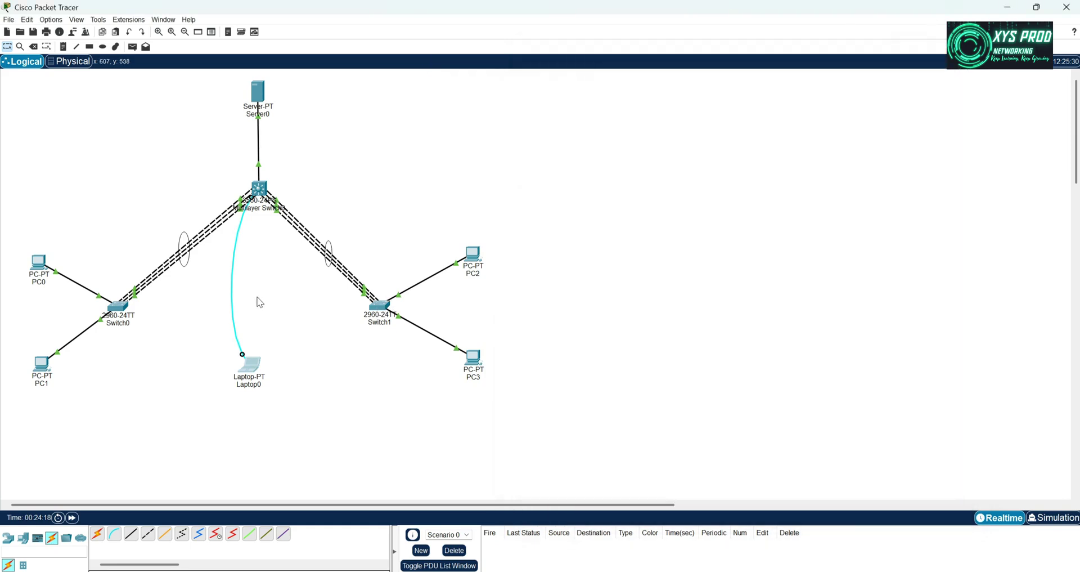
# Run show ip int brief in Laptop0's terminal and examine the port-channel addresses and the physical interfaces' status
pyautogui.click(39, 262)
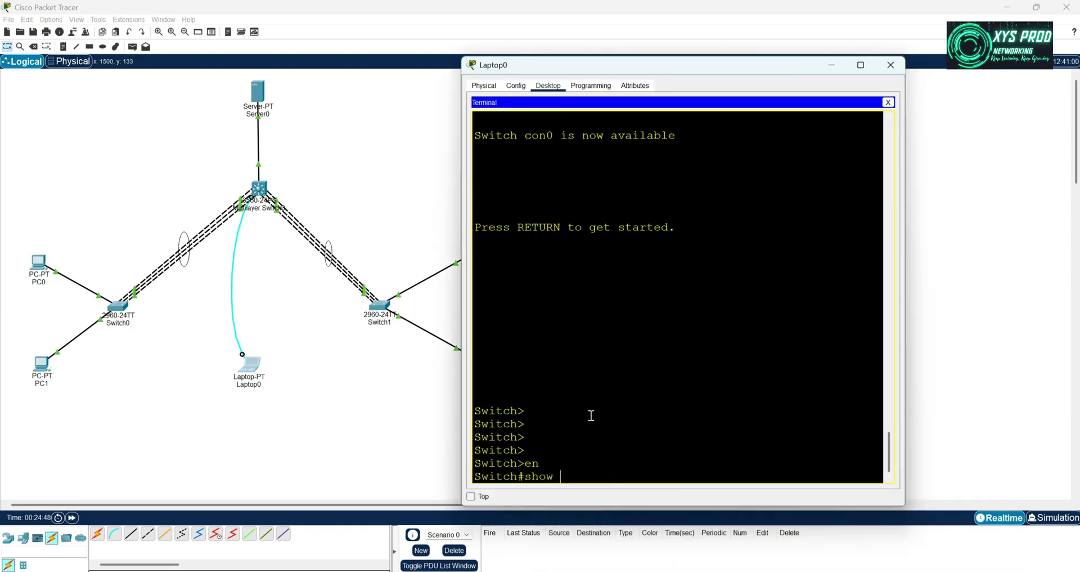
pyautogui.write('t br')
pyautogui.press('Return')
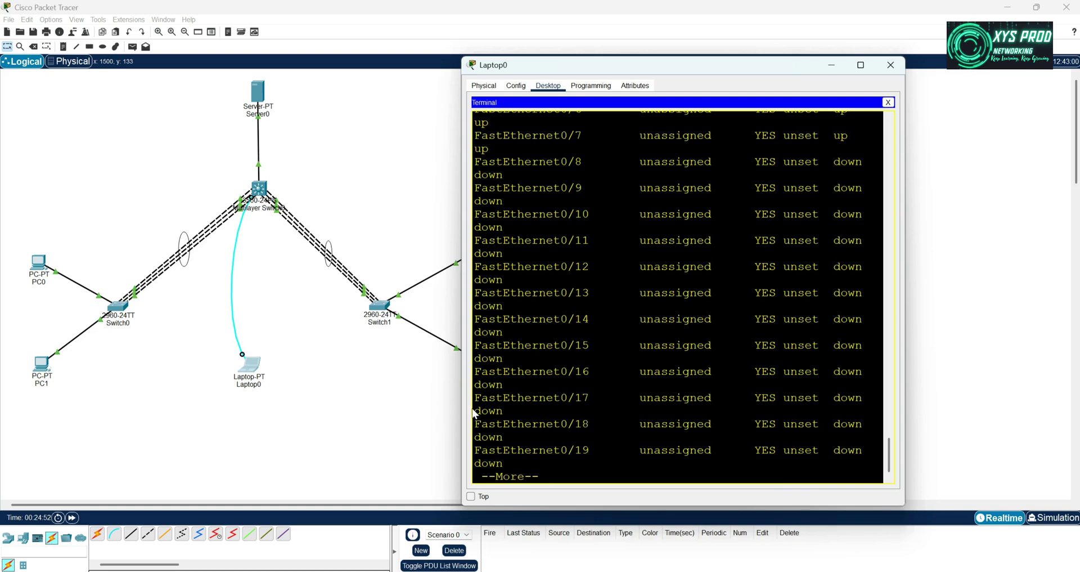
pyautogui.scroll(6, 608, 342)
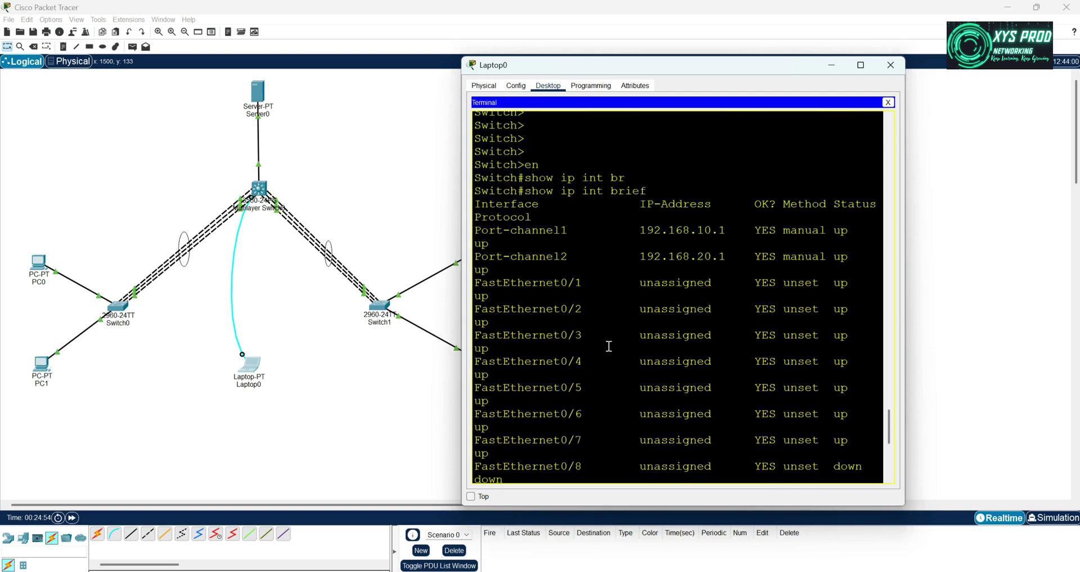
pyautogui.scroll(-1, 638, 267)
pyautogui.scroll(3, 640, 280)
pyautogui.moveTo(476, 231); pyautogui.dragTo(631, 231)
pyautogui.moveTo(482, 256); pyautogui.dragTo(725, 257)
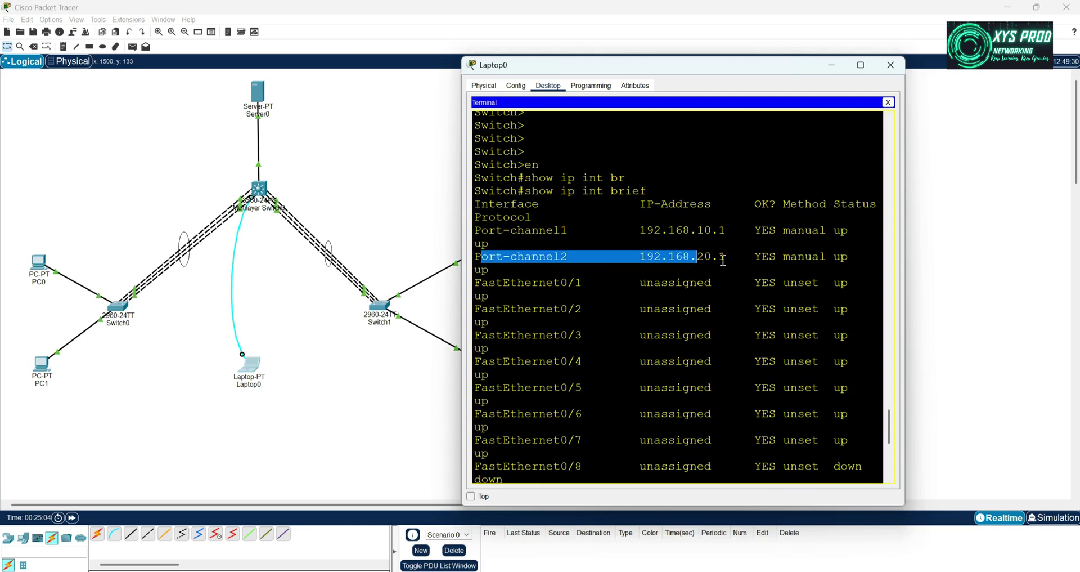
pyautogui.scroll(-6, 723, 272)
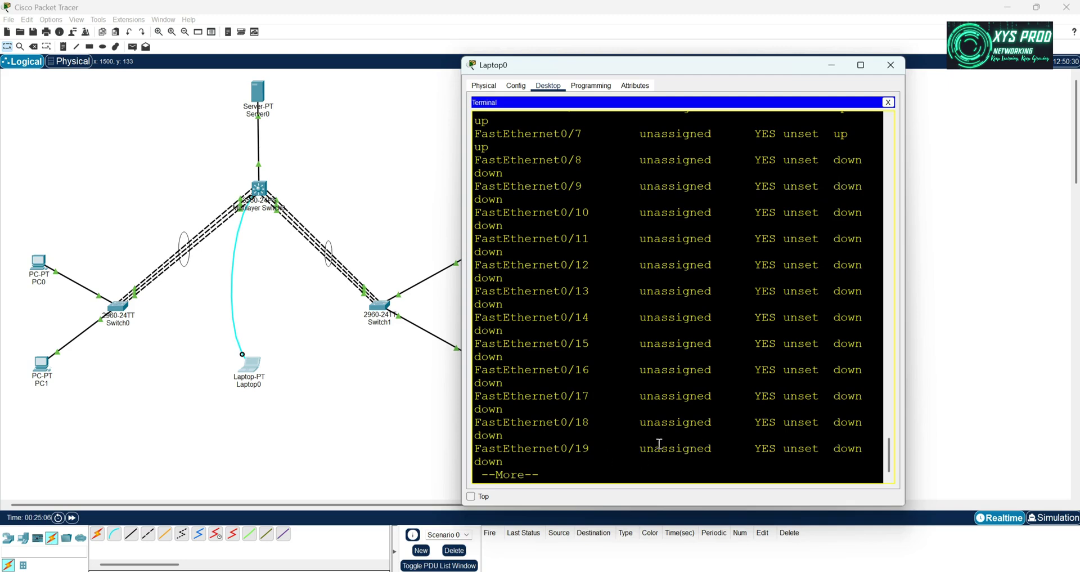
pyautogui.moveTo(646, 448); pyautogui.dragTo(660, 418)
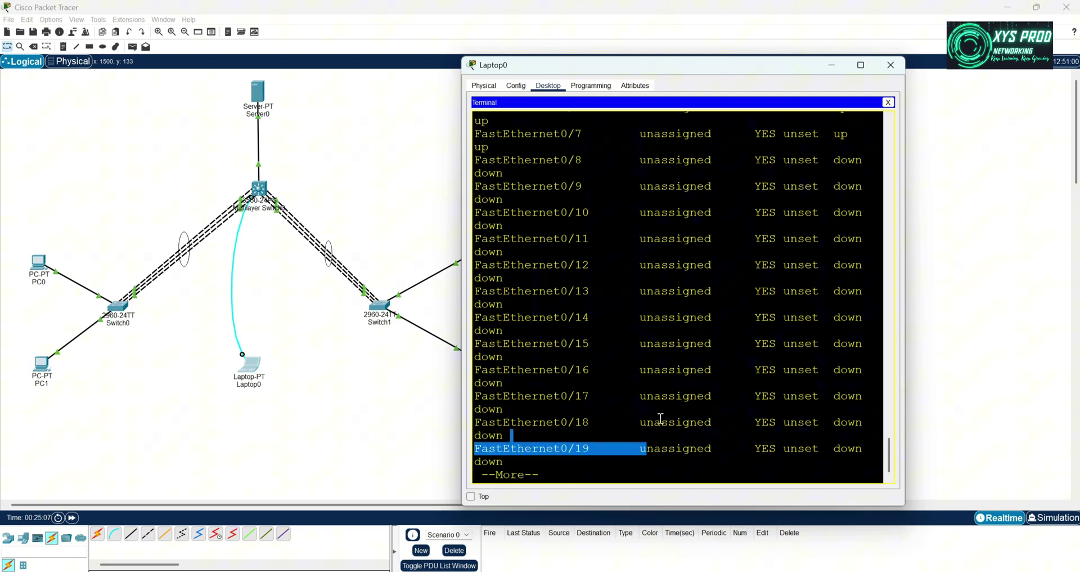
# Reconnect Server0's cable to GigabitEthernet0/1 on the multilayer switch
pyautogui.click(338, 316)
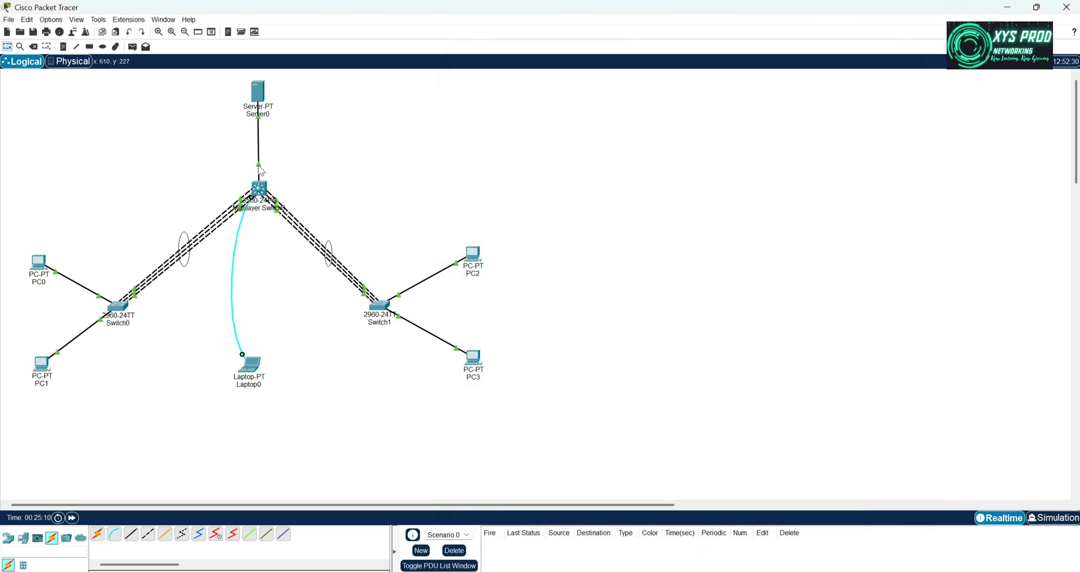
pyautogui.click(259, 188)
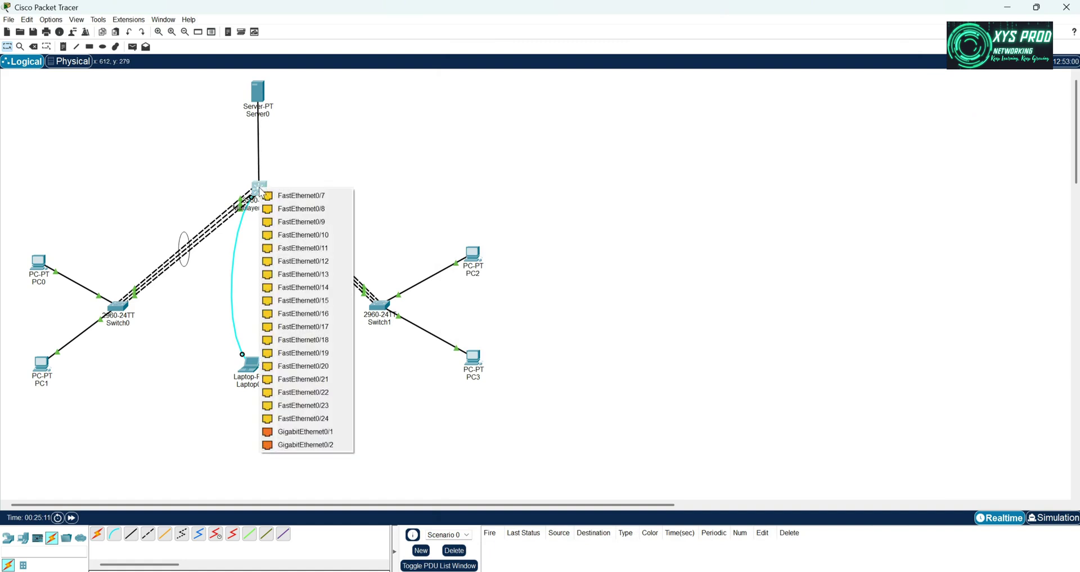
pyautogui.click(335, 432)
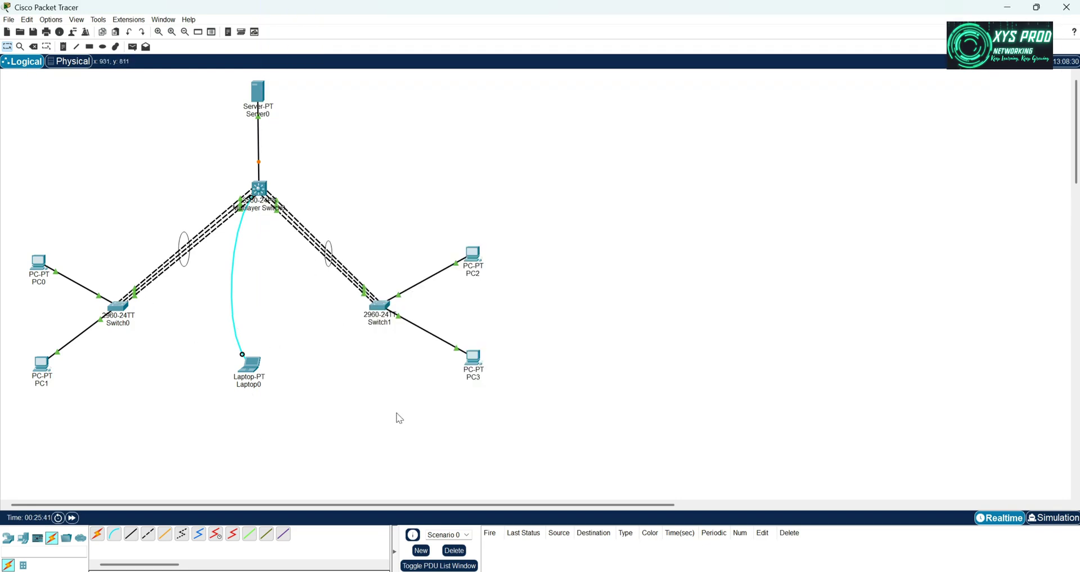
# Open PC0's command prompt to watch its ping, and move the window aside
pyautogui.click(40, 262)
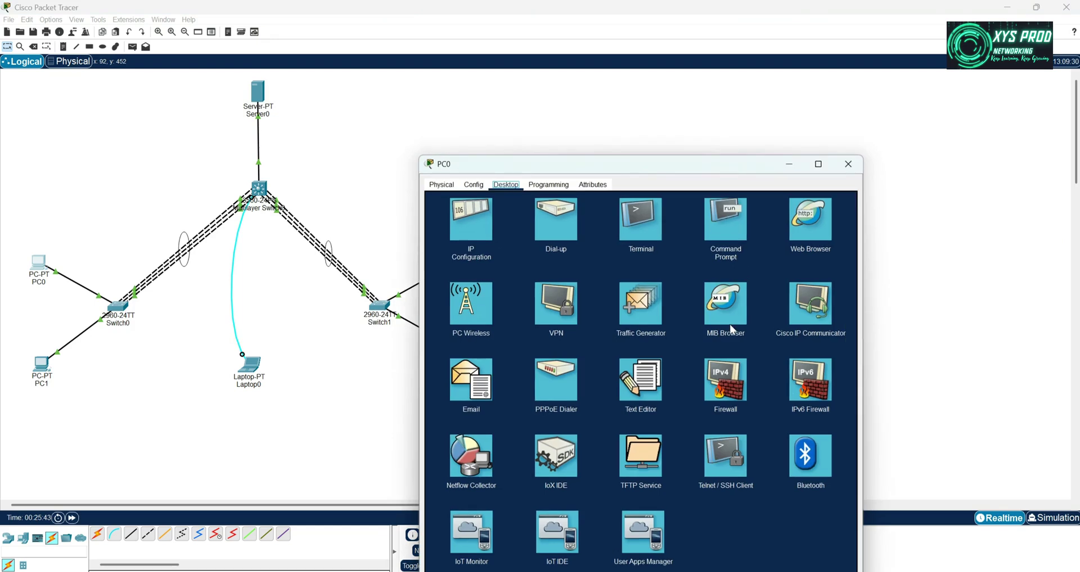
pyautogui.click(731, 220)
pyautogui.moveTo(639, 164); pyautogui.dragTo(358, 247)
pyautogui.moveTo(418, 219); pyautogui.dragTo(211, 373)
# Bring up Laptop0's terminal, check GigabitEthernet0/1 in the interface list, and page through to the listing's end
pyautogui.click(251, 366)
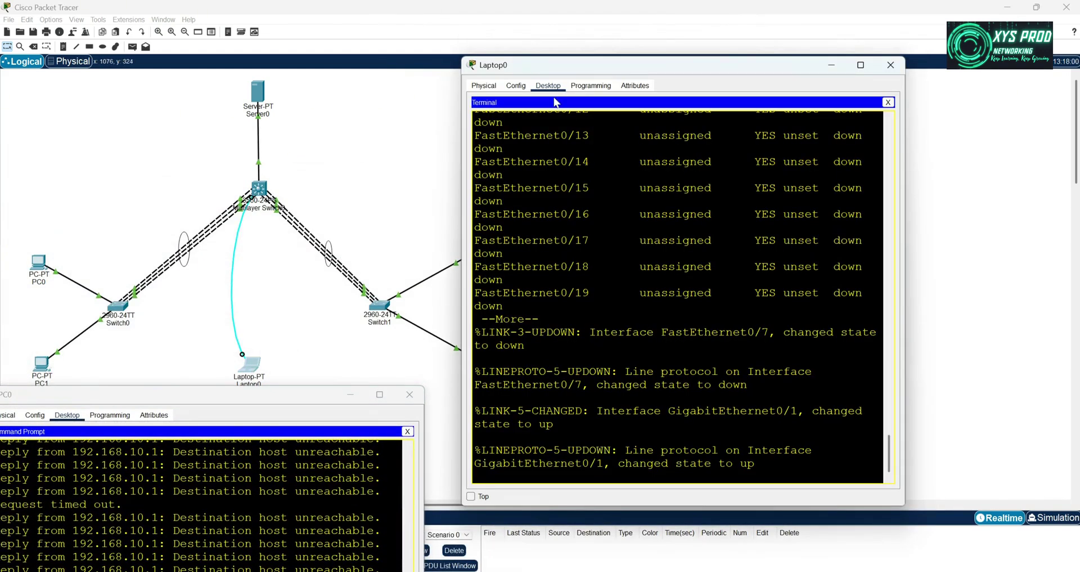
pyautogui.moveTo(600, 63); pyautogui.dragTo(797, 76)
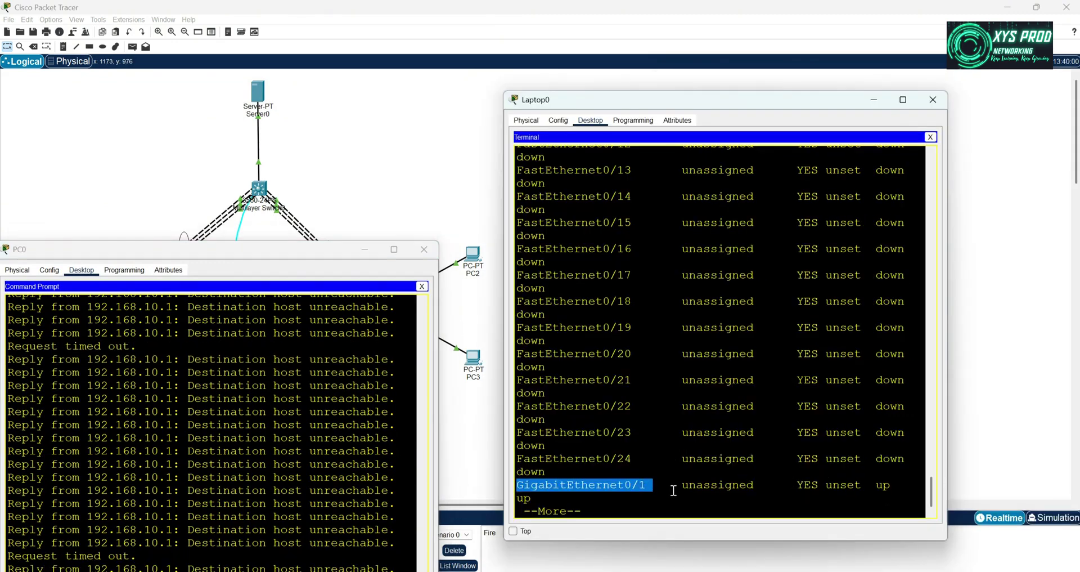
pyautogui.click(571, 508)
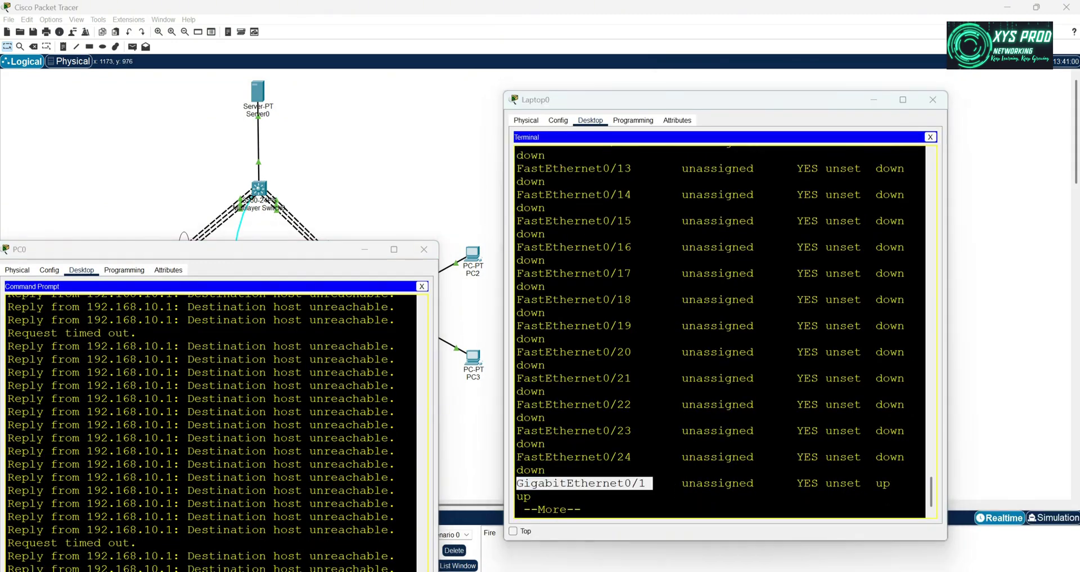
pyautogui.press('Return')
pyautogui.press('Return')
pyautogui.press('Return')
pyautogui.press('Return')
pyautogui.press('Return')
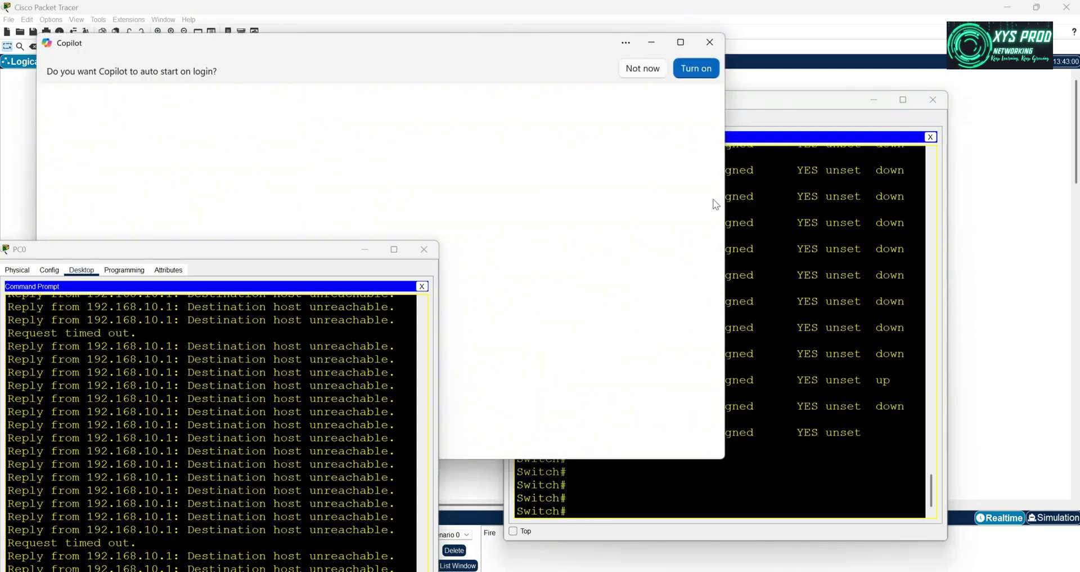
# Dismiss the Copilot prompt and make the multilayer switch's GigabitEthernet0/1 a routed port with no switchport
pyautogui.click(710, 42)
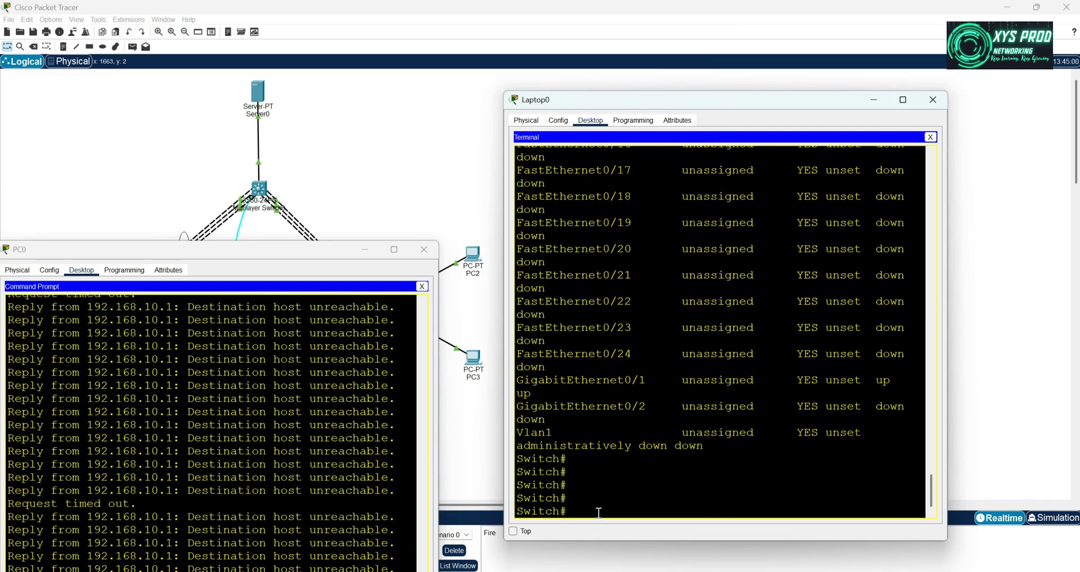
pyautogui.write('in')
pyautogui.press('BackSpace')
pyautogui.press('BackSpace')
pyautogui.write('c')
pyautogui.press('Return')
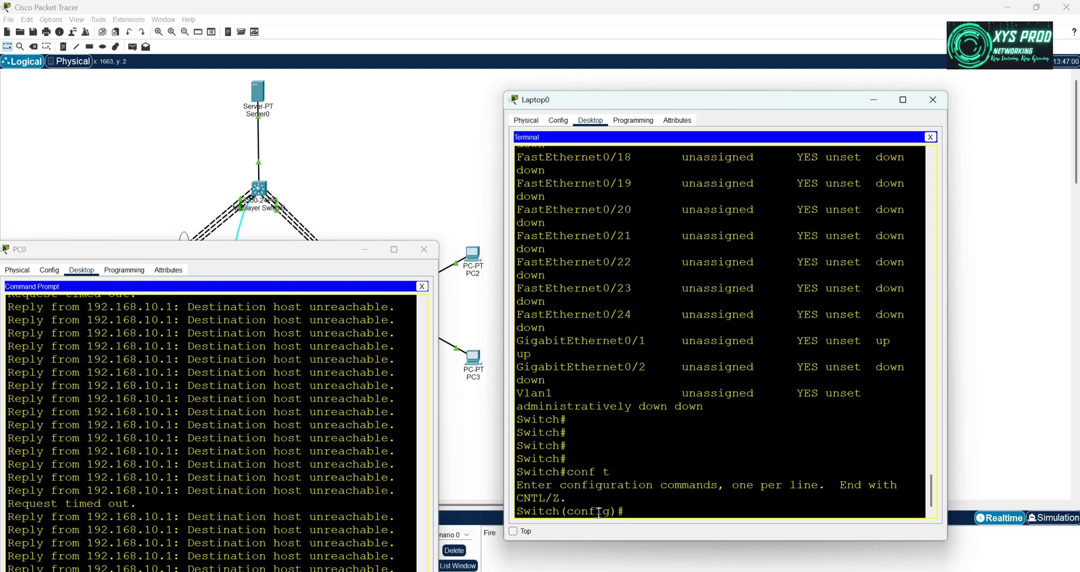
pyautogui.write('int gi ')
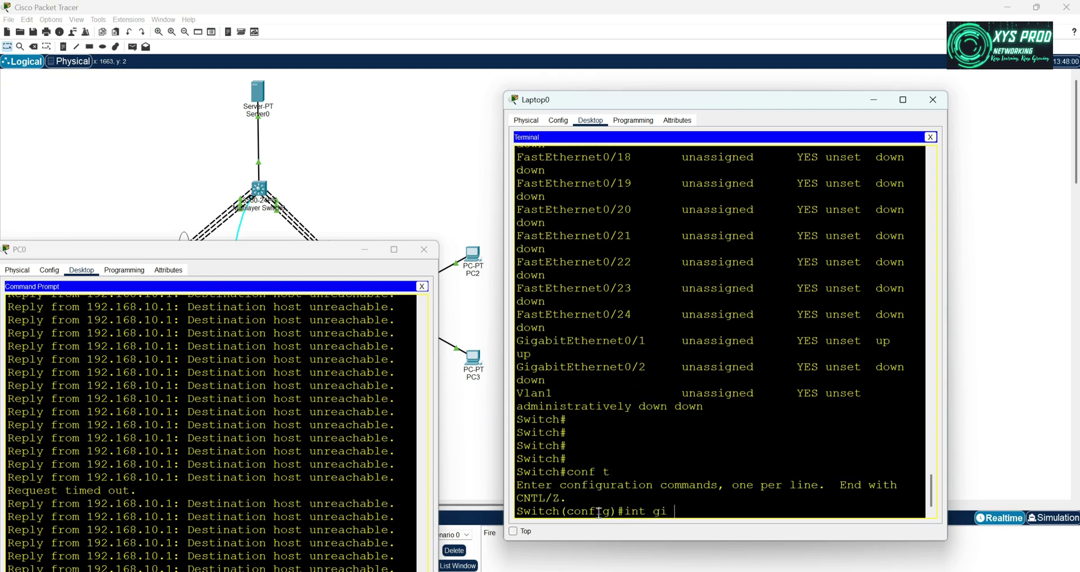
pyautogui.write('0/1')
pyautogui.press('Return')
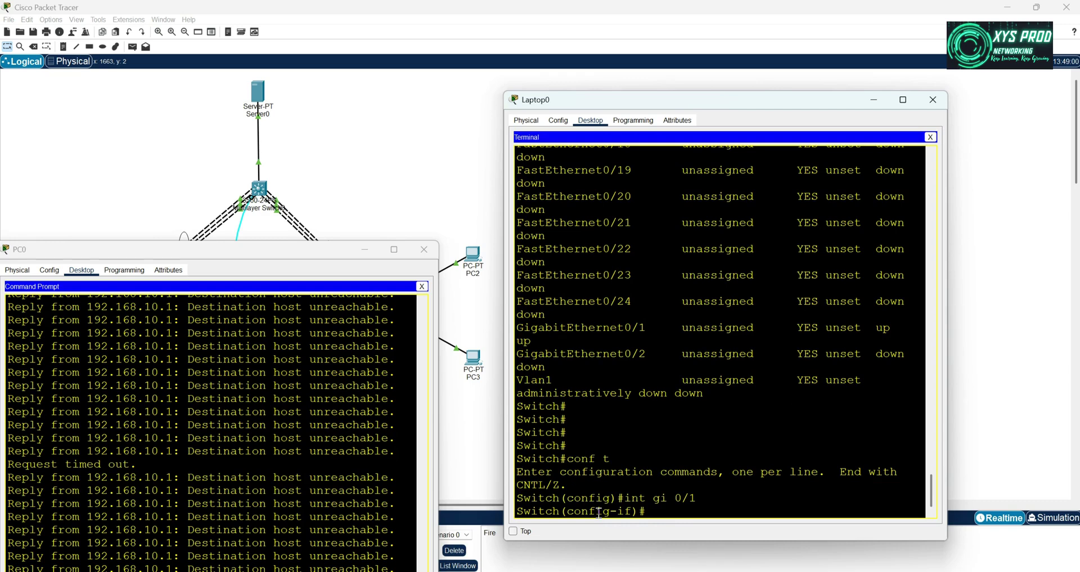
pyautogui.write('no s')
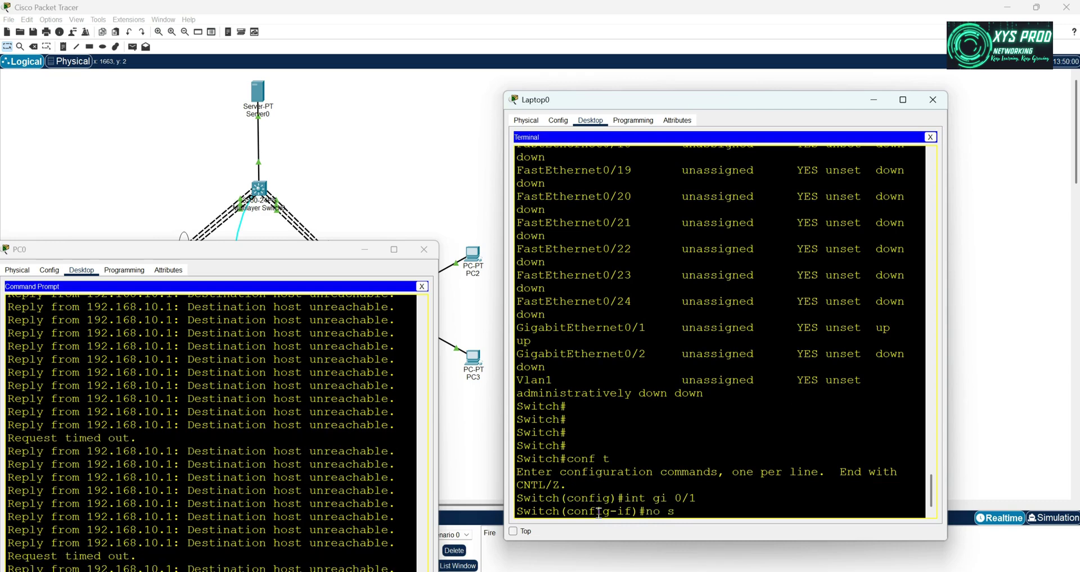
pyautogui.press('Tab')
pyautogui.write('w')
pyautogui.press('Tab')
pyautogui.press('Return')
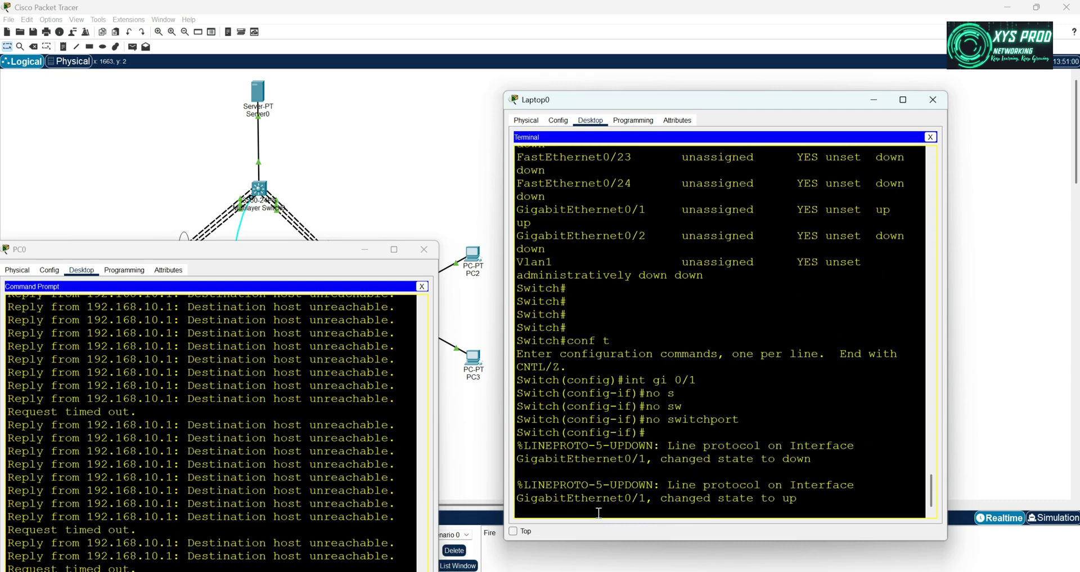
pyautogui.press('Return')
# Assign IP address 8.8.8.1 with mask 255.255.255.0 to GigabitEthernet0/1
pyautogui.write('ip ')
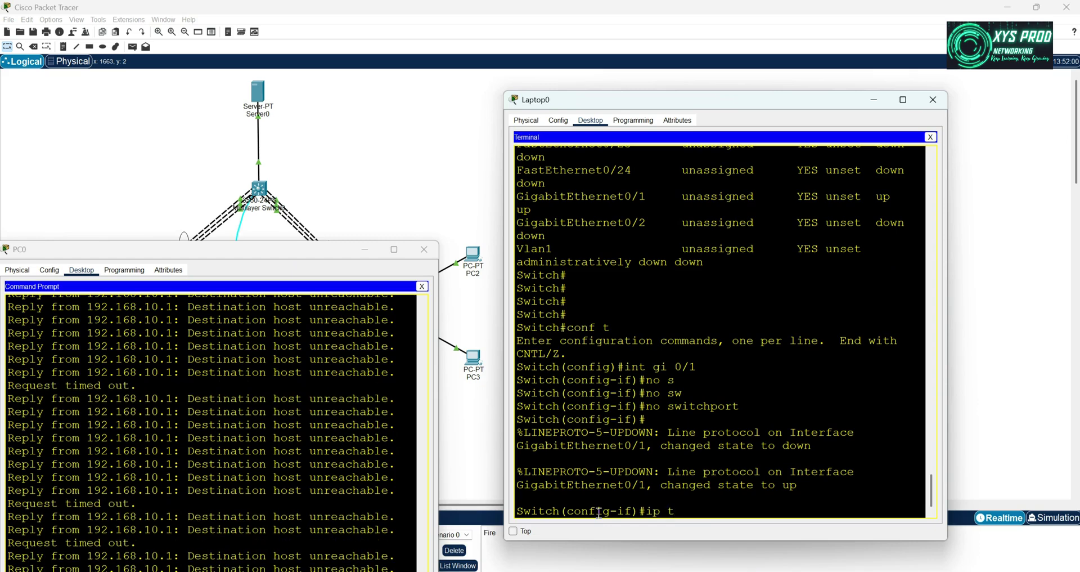
pyautogui.write('add')
pyautogui.press('Tab')
pyautogui.write('8')
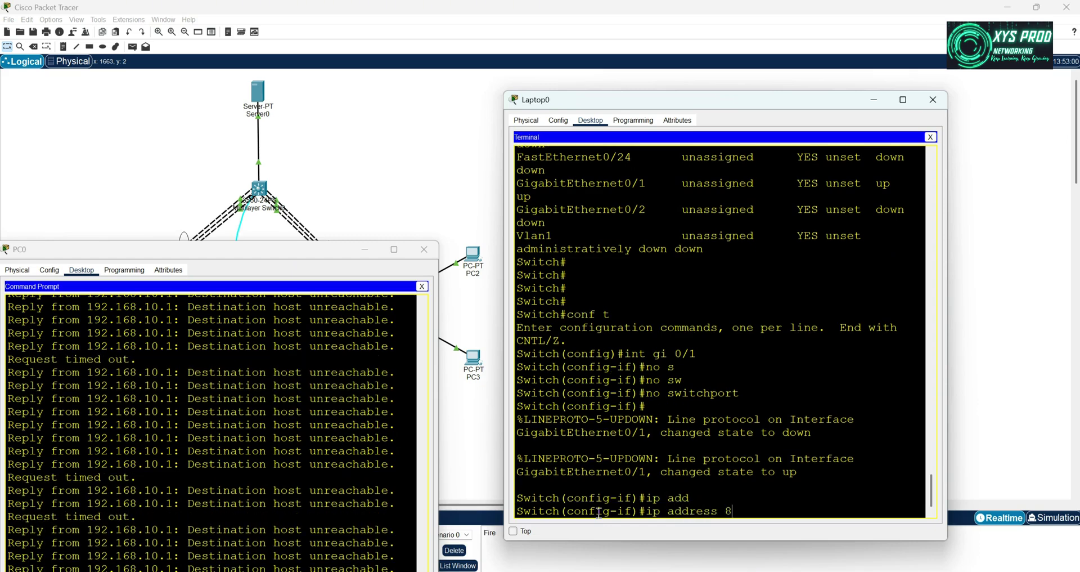
pyautogui.write('.8.8.1')
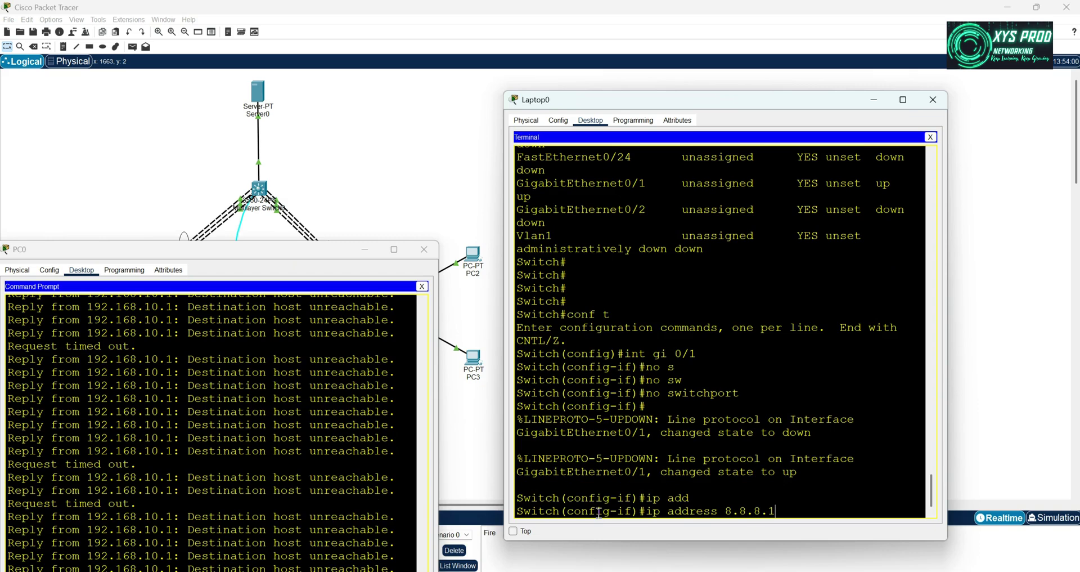
pyautogui.write(' 255.255.255.0')
pyautogui.press('Return')
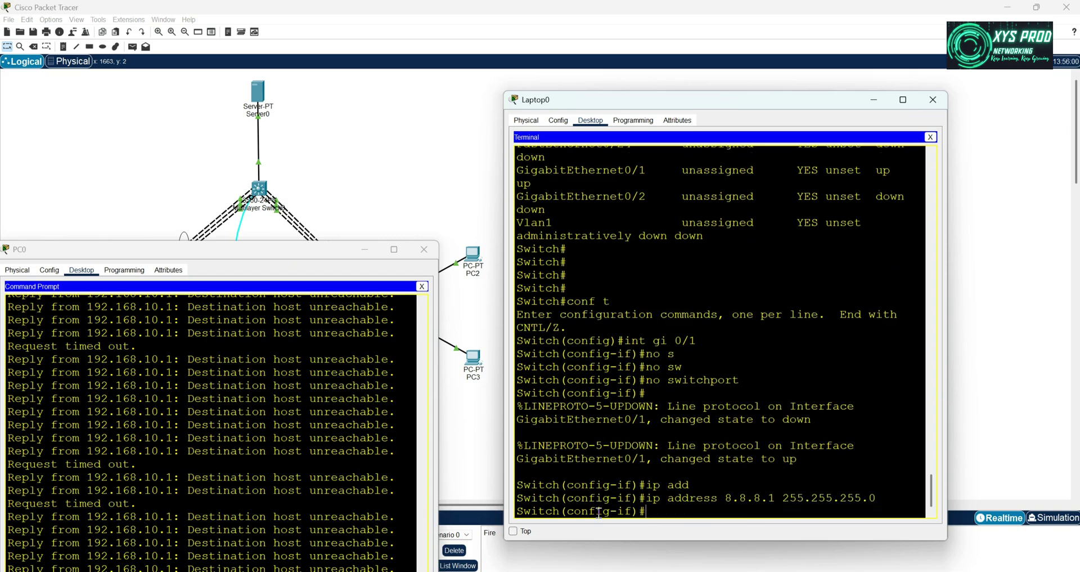
# Enable GigabitEthernet0/1 with no shutdown and exit to global configuration mode
pyautogui.write('no sh')
pyautogui.press('Tab')
pyautogui.press('Return')
pyautogui.press('Return')
pyautogui.press('Return')
pyautogui.press('Return')
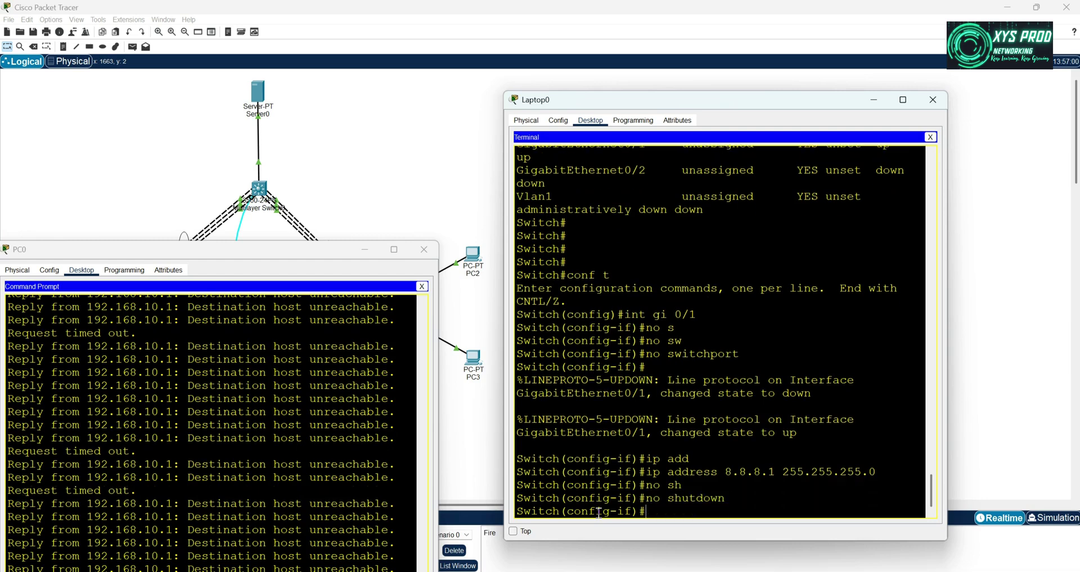
pyautogui.press('Return')
pyautogui.write('exit')
pyautogui.press('Return')
pyautogui.press('Return')
pyautogui.press('Return')
pyautogui.press('Return')
pyautogui.press('Return')
pyautogui.press('Return')
pyautogui.press('Return')
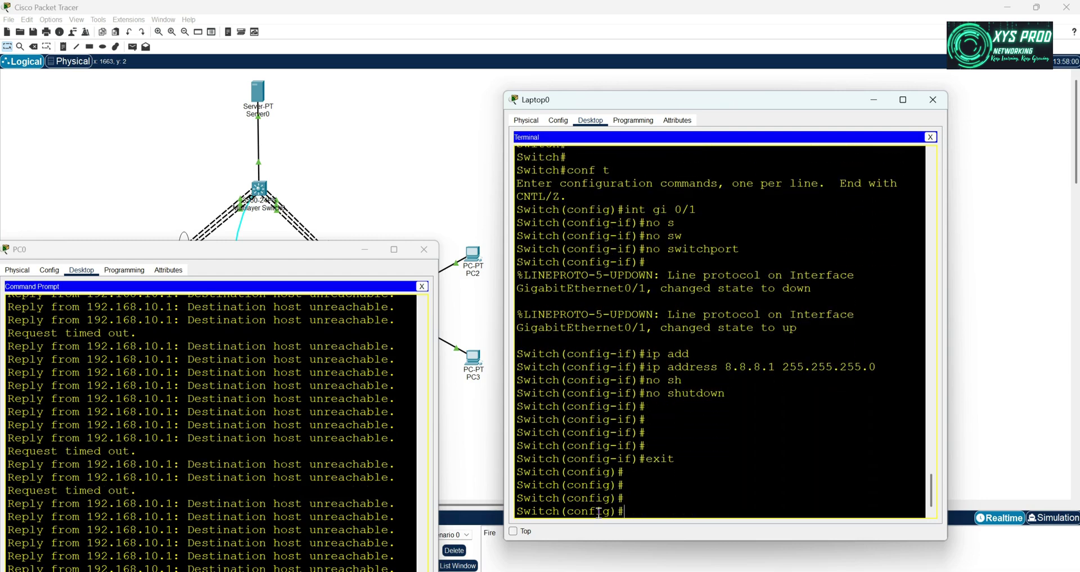
pyautogui.press('Return')
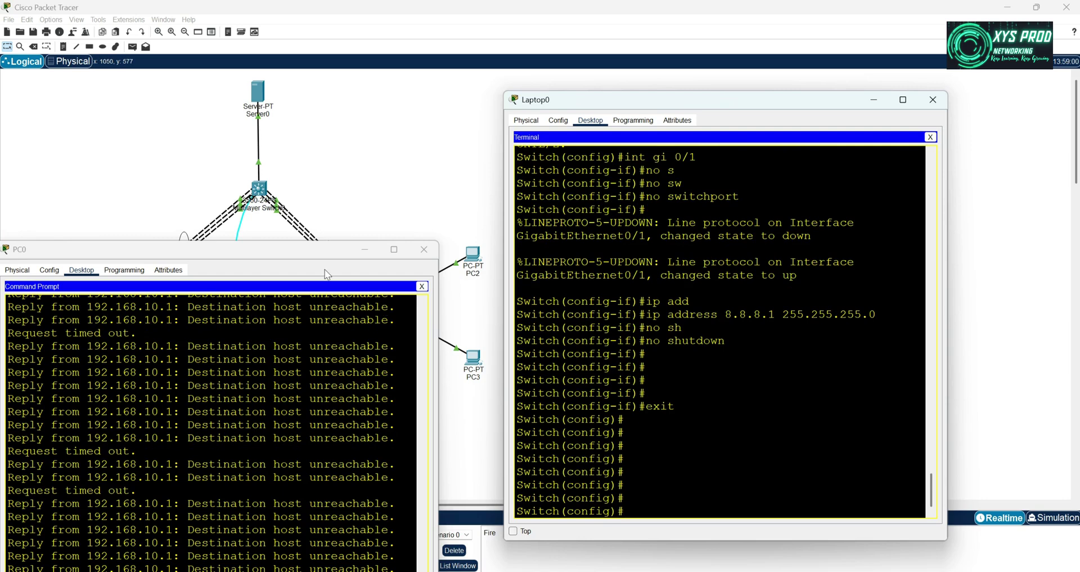
# Check the replies to PC0's running ping to 8.8.8.8, and close the PC0 and Laptop0 windows
pyautogui.moveTo(261, 252); pyautogui.dragTo(262, 153)
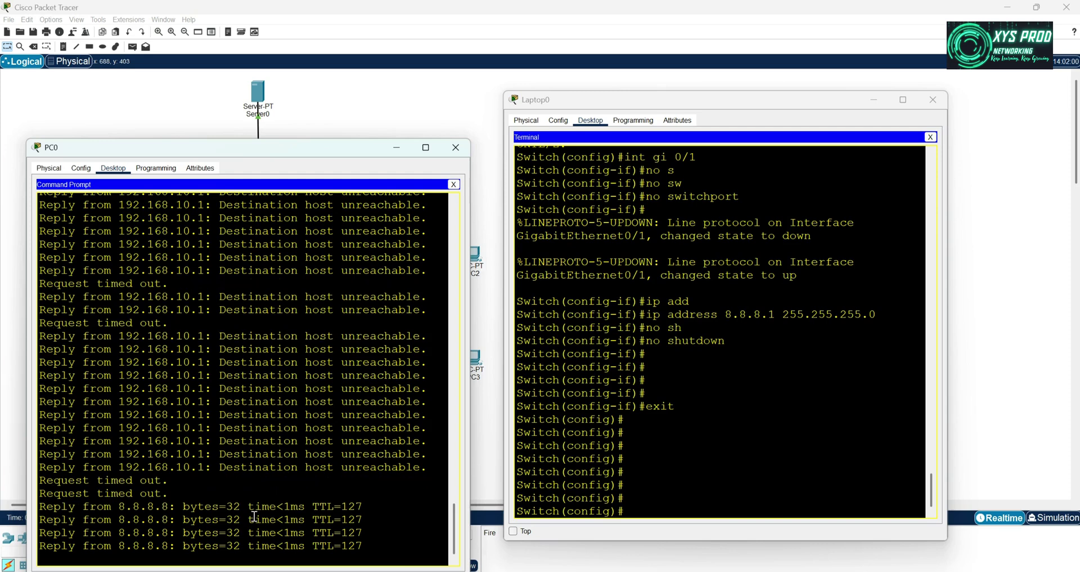
pyautogui.moveTo(255, 154); pyautogui.dragTo(253, 184)
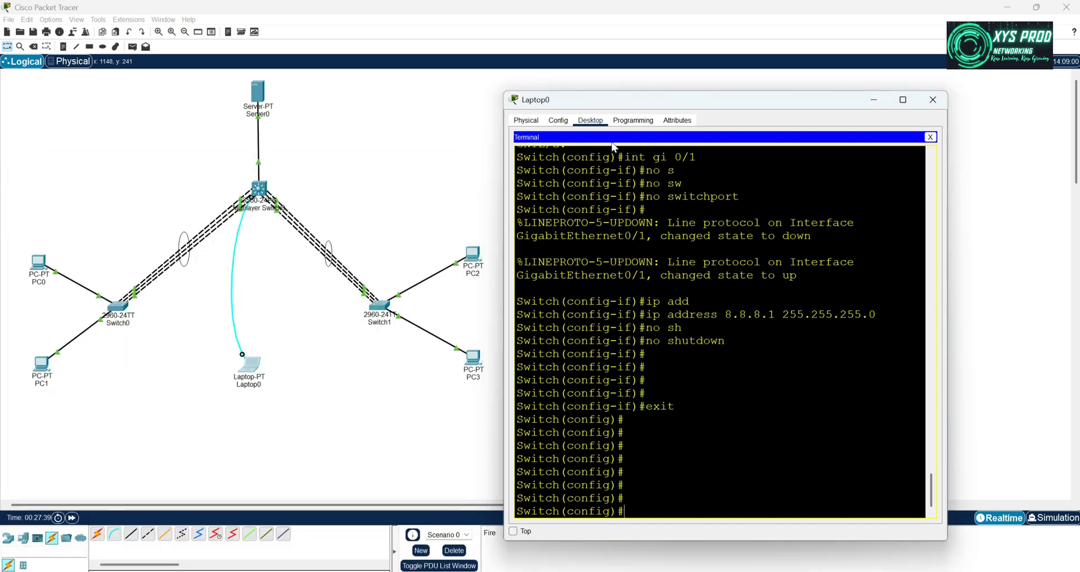
pyautogui.click(453, 180)
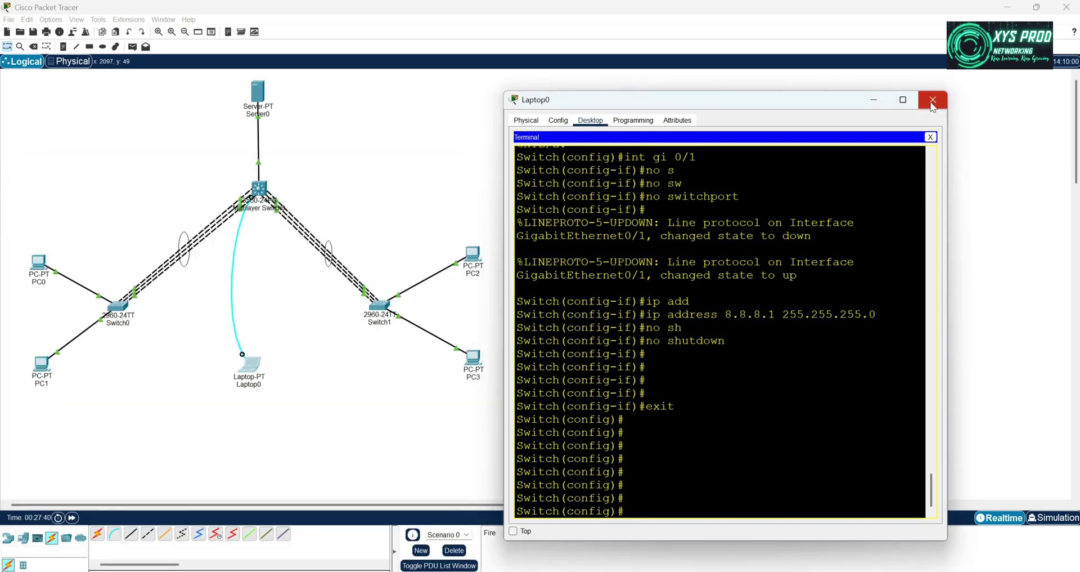
pyautogui.click(932, 100)
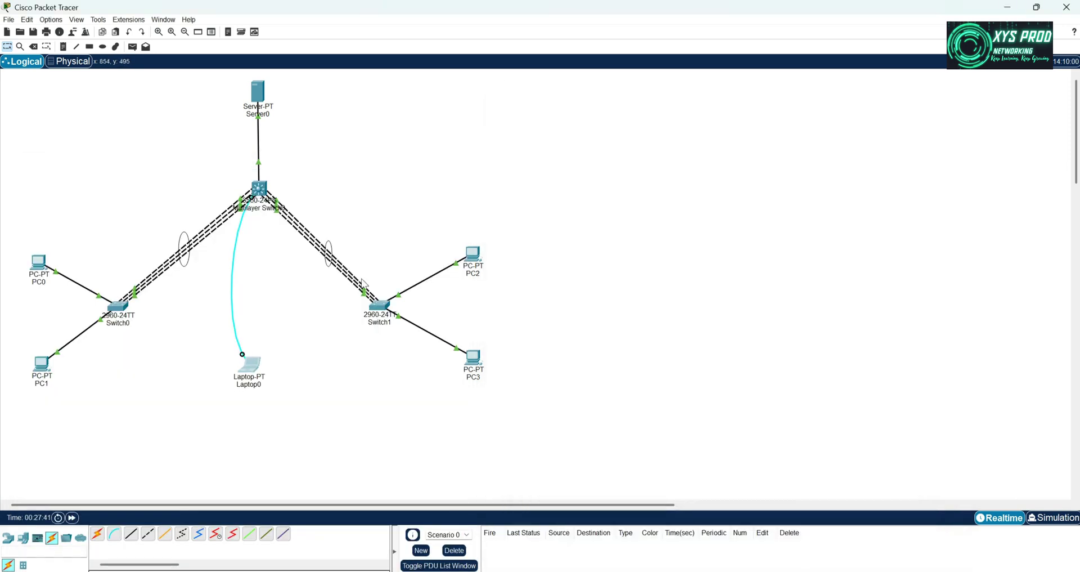
# In PC2's command prompt, check its addressing with ipconfig and start a continuous ping to 8.8.8.8
pyautogui.click(475, 257)
pyautogui.moveTo(584, 151); pyautogui.dragTo(730, 72)
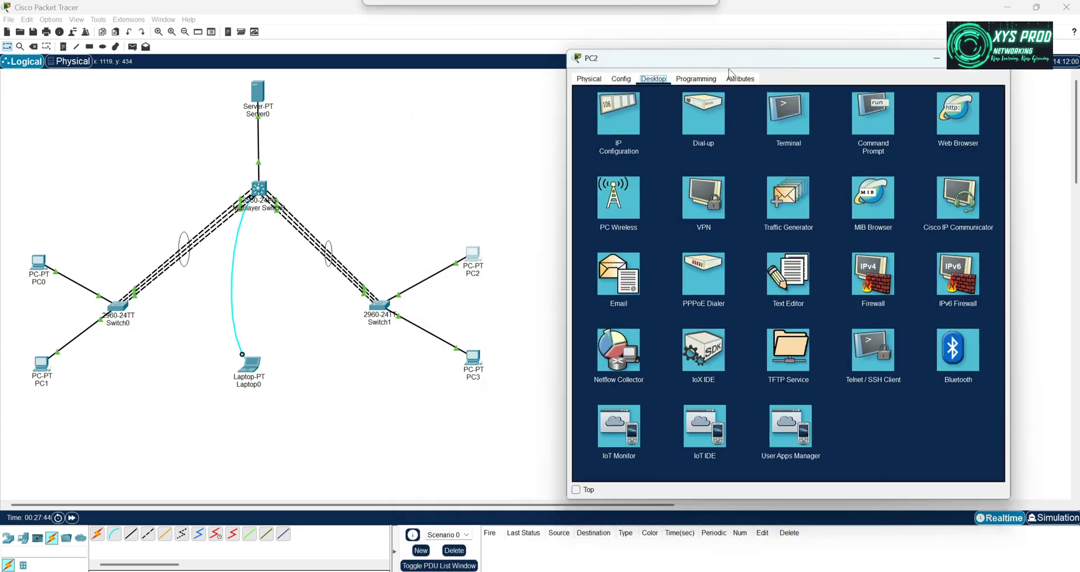
pyautogui.click(867, 116)
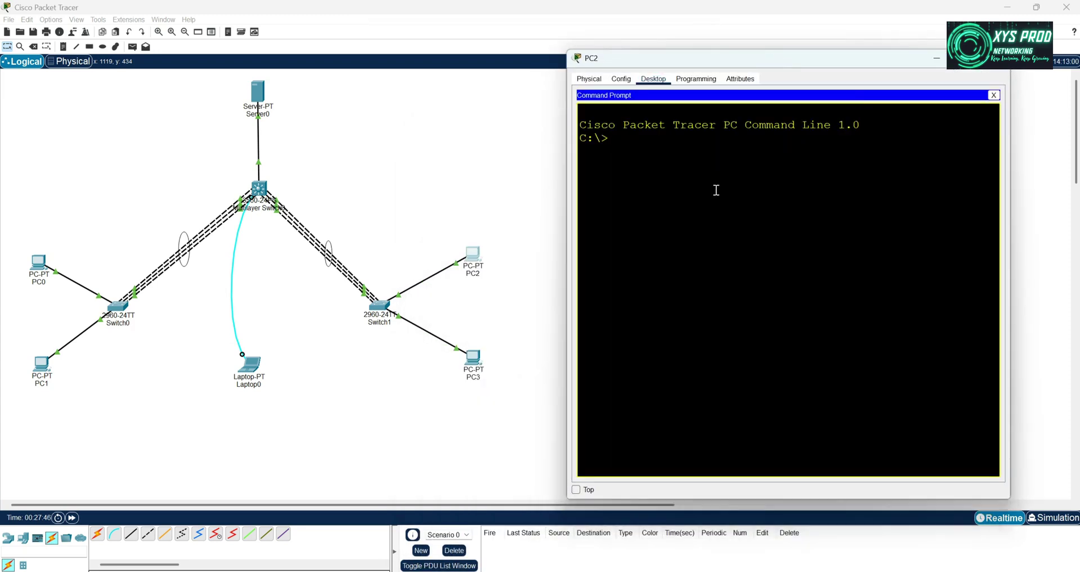
pyautogui.write('ipconfig')
pyautogui.press('Return')
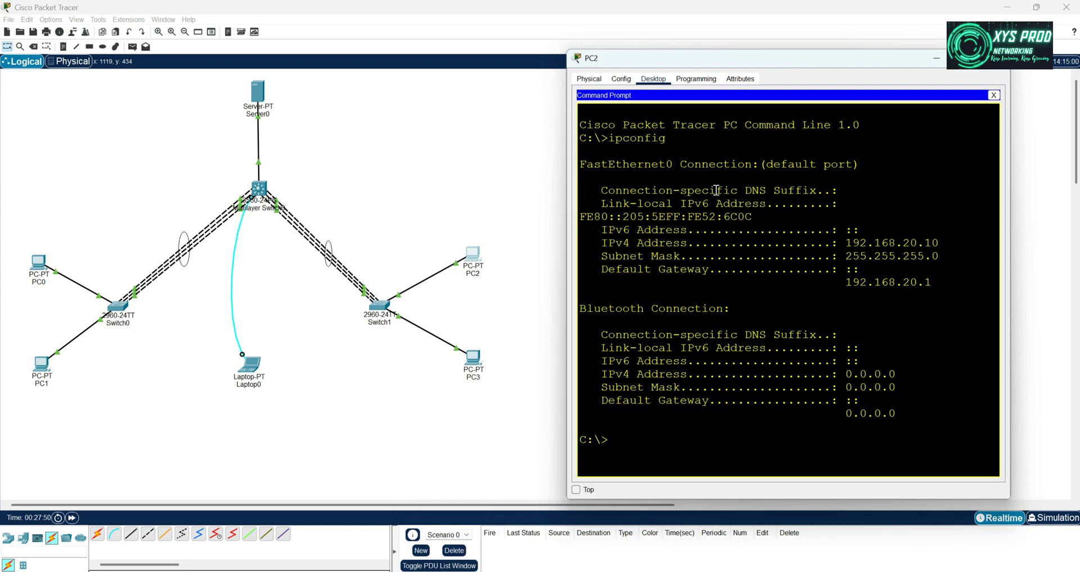
pyautogui.write('ping -t 8.8.8.8')
pyautogui.press('Return')
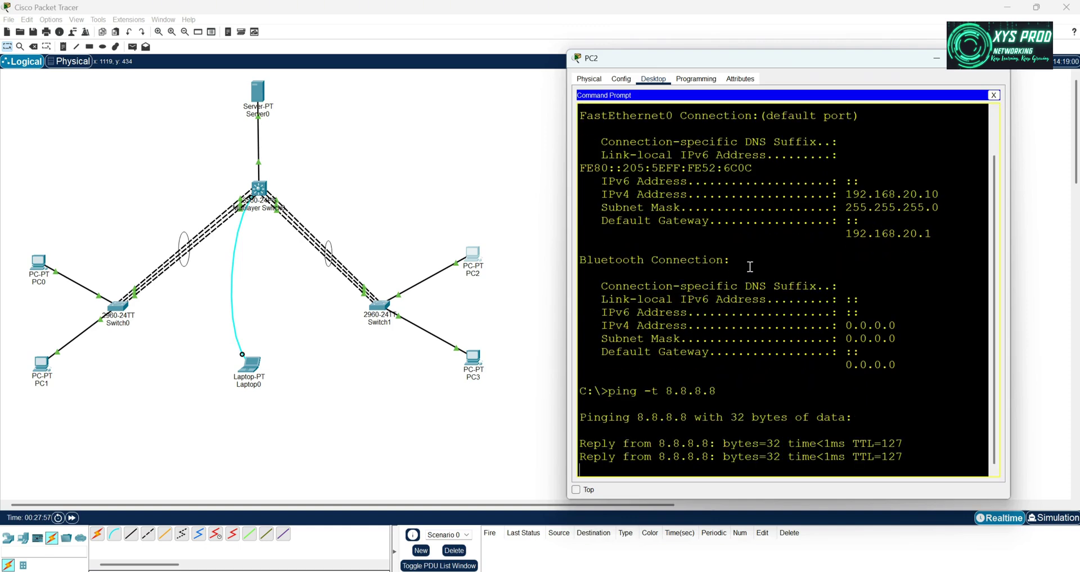